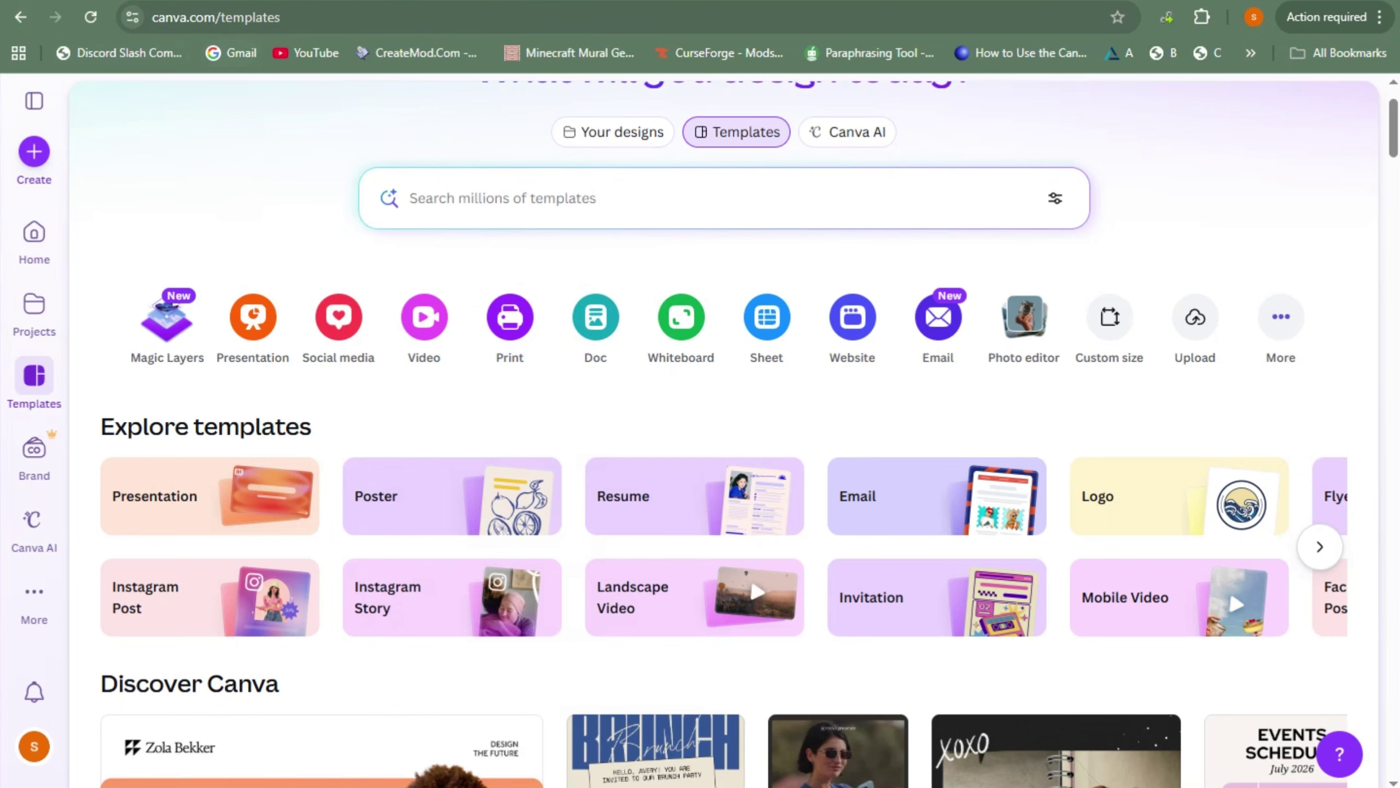
# Open the Gumroad seller sign-up page and look over its registration options.
pyautogui.scroll(2, 852, 419)
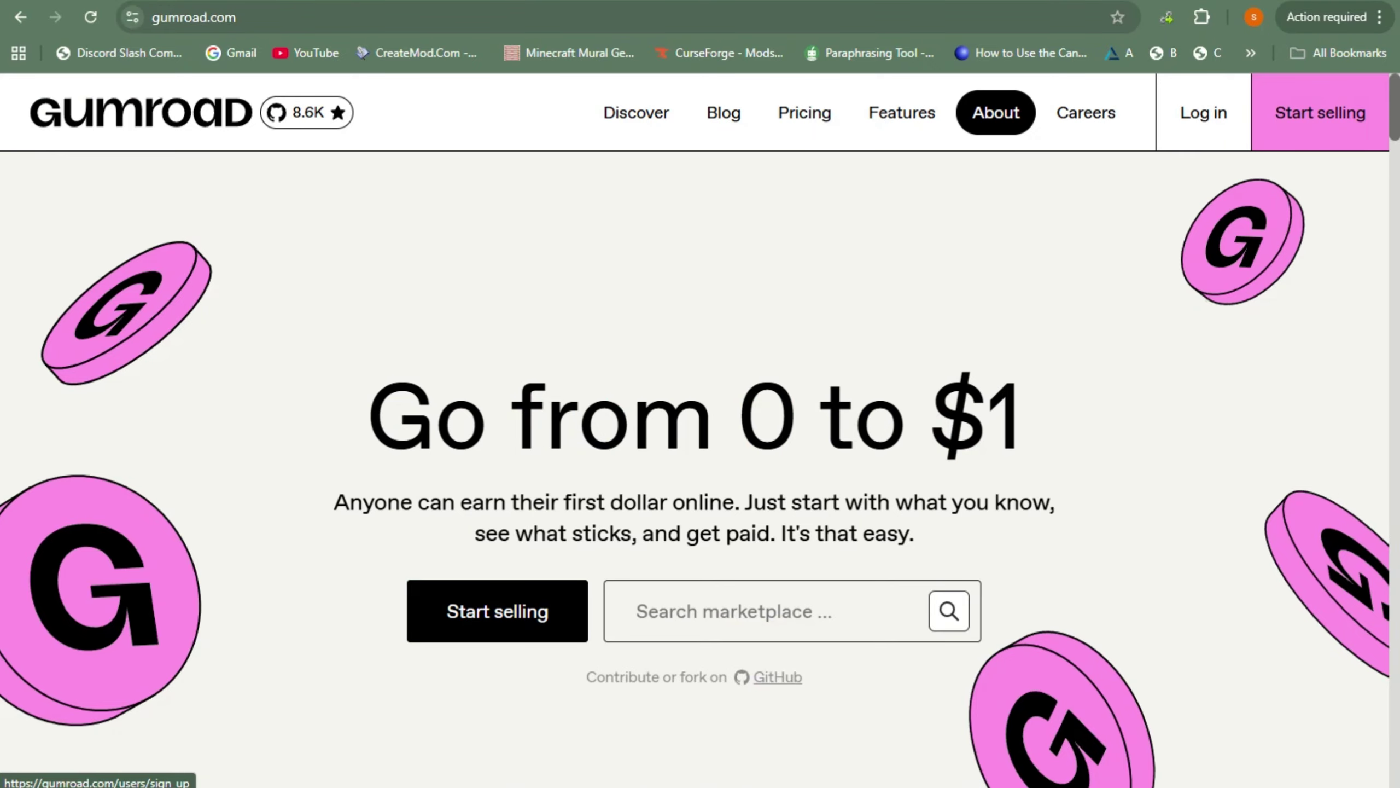
pyautogui.click(1321, 113)
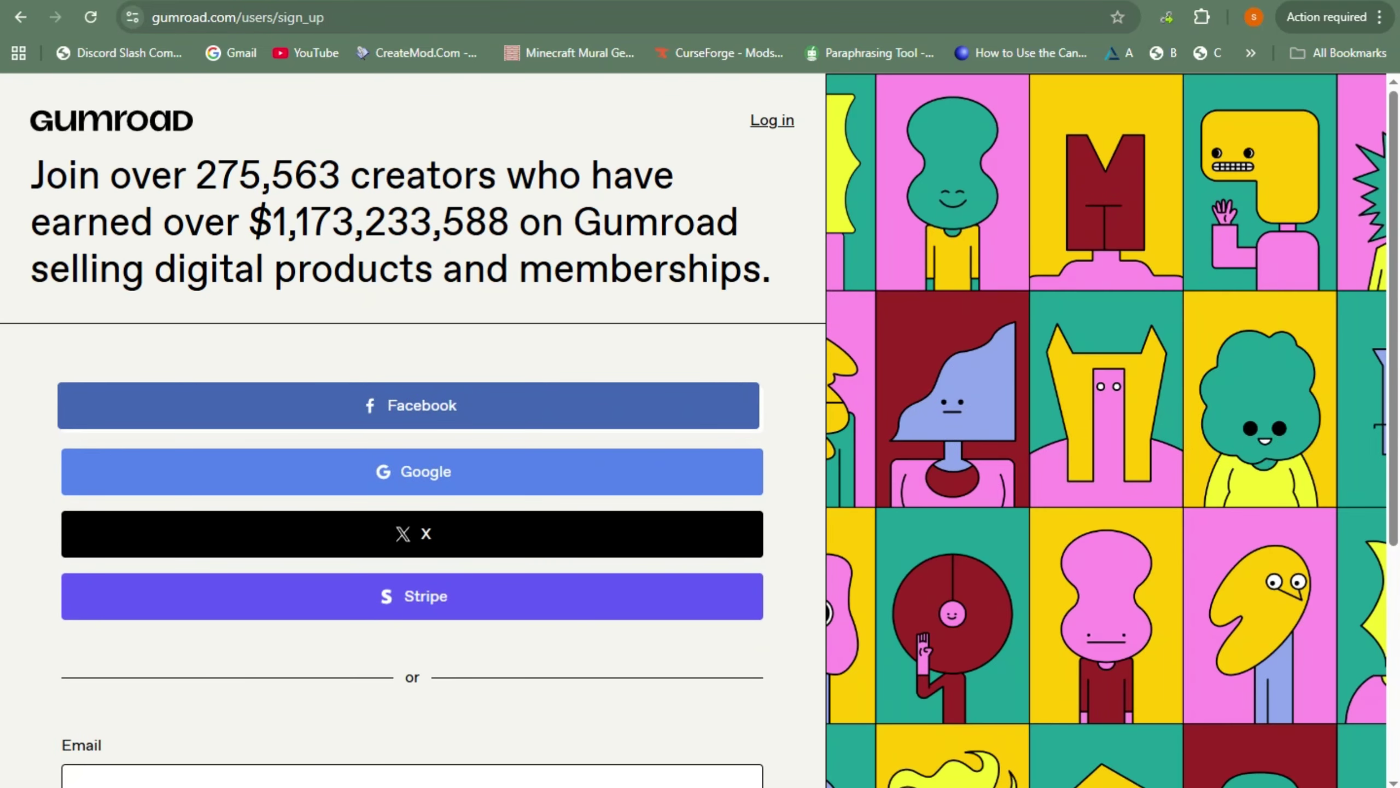
pyautogui.scroll(-3, 700, 430)
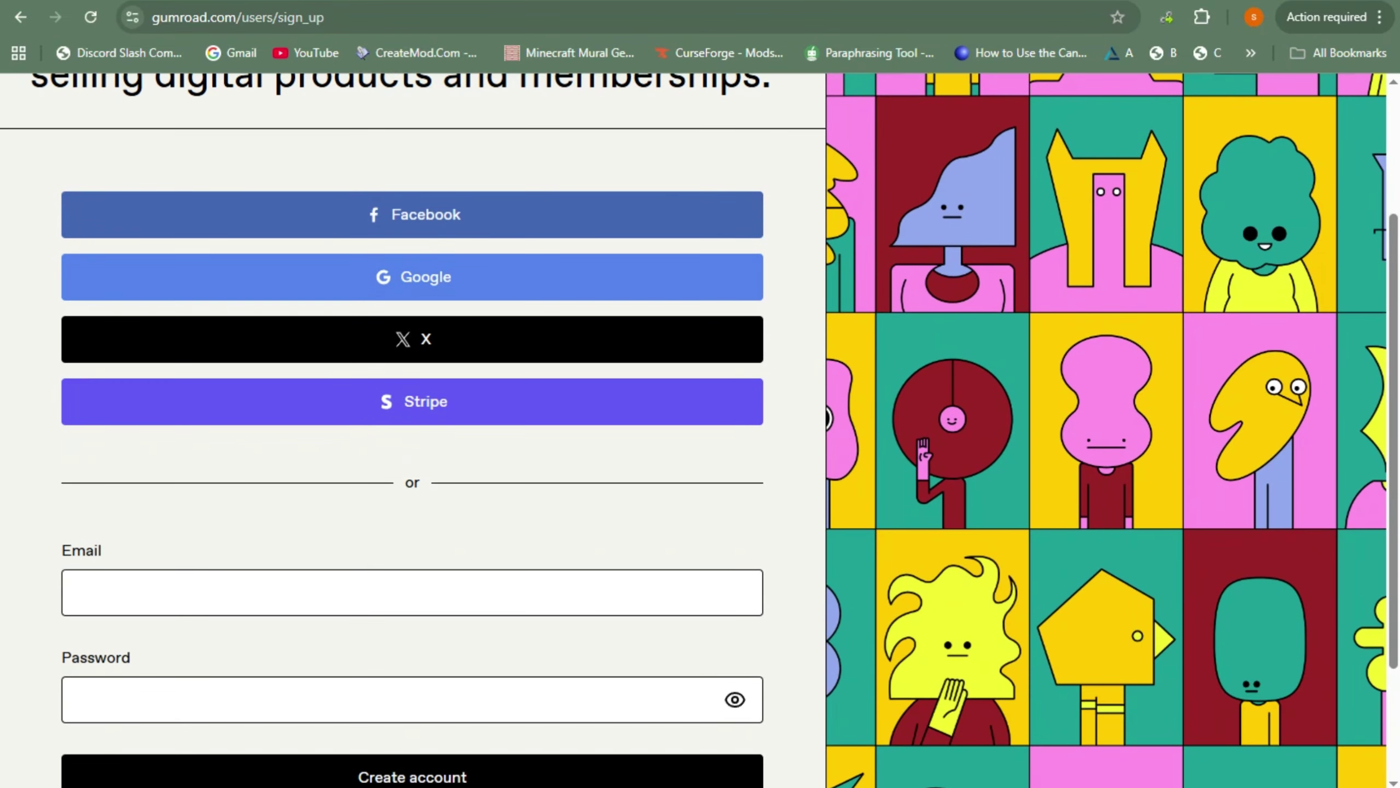
pyautogui.scroll(3, 411, 408)
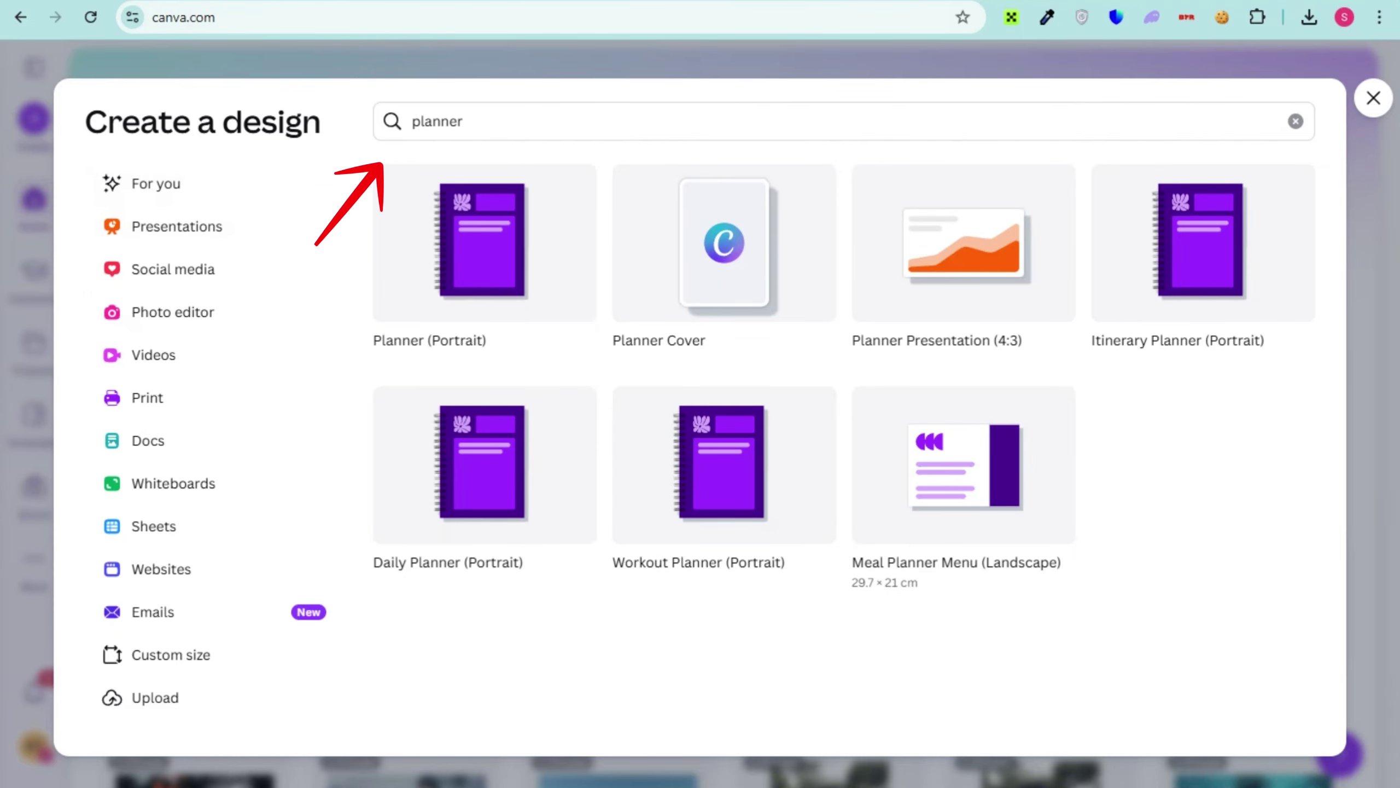
# Search Canva's design types for EBOOK and create a blank Ebook Cover design.
pyautogui.click(1295, 121)
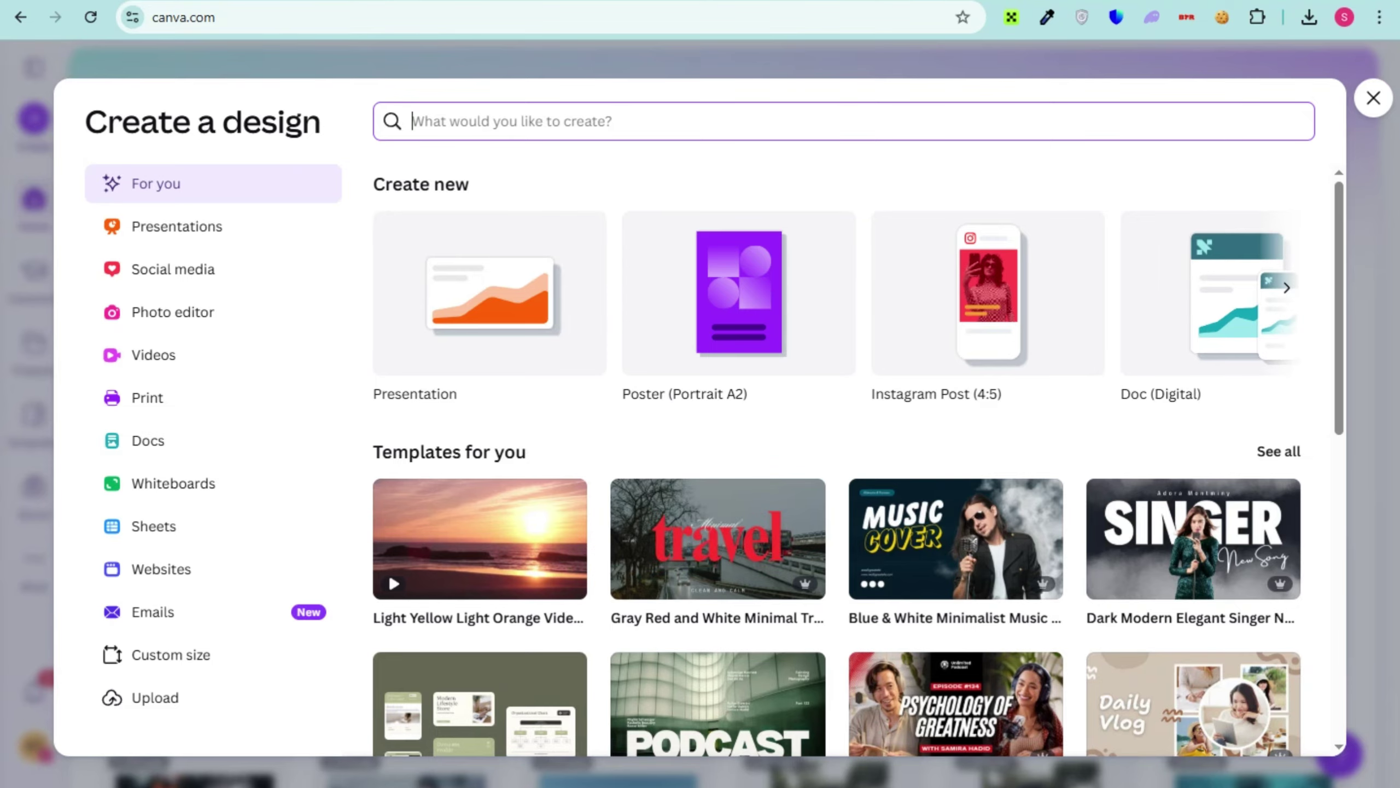
pyautogui.write('E')
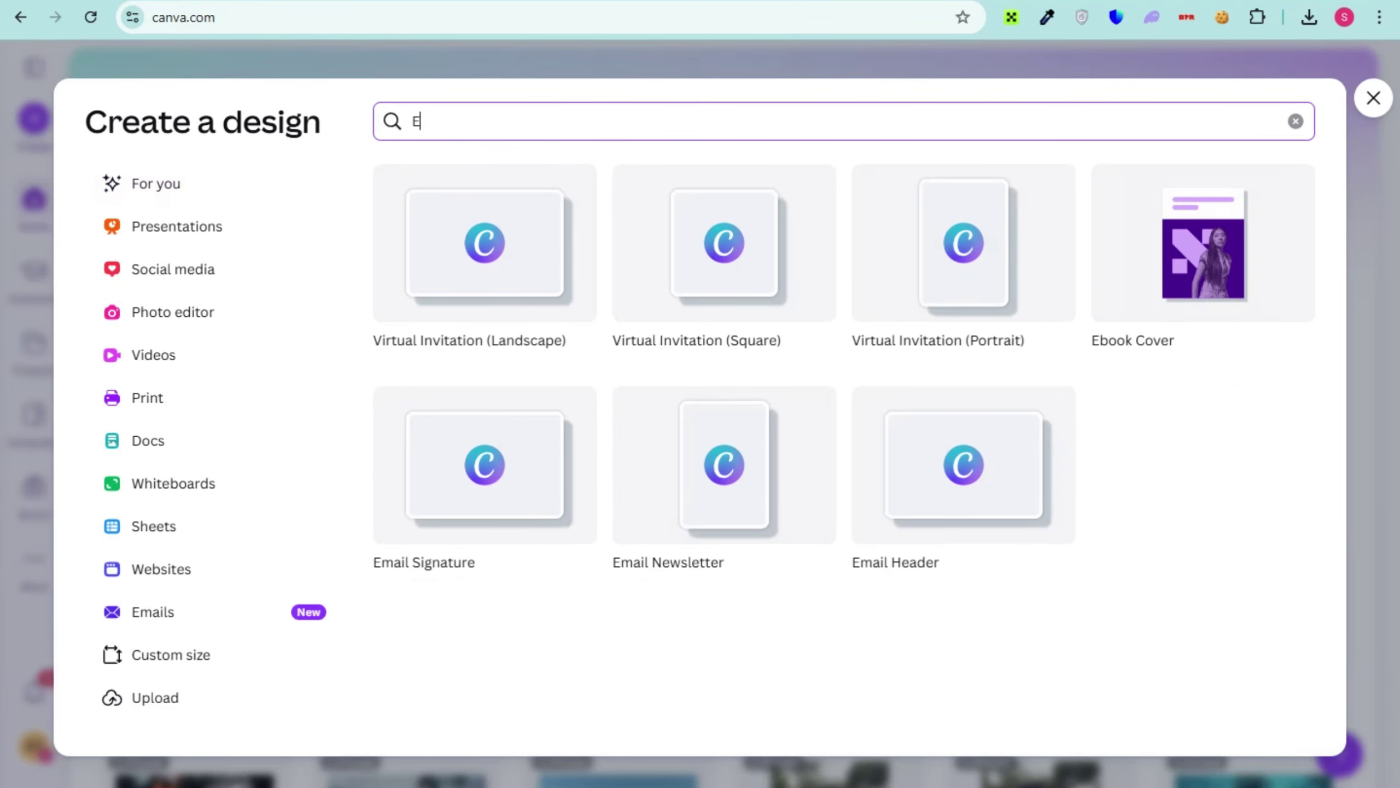
pyautogui.write('BOOK')
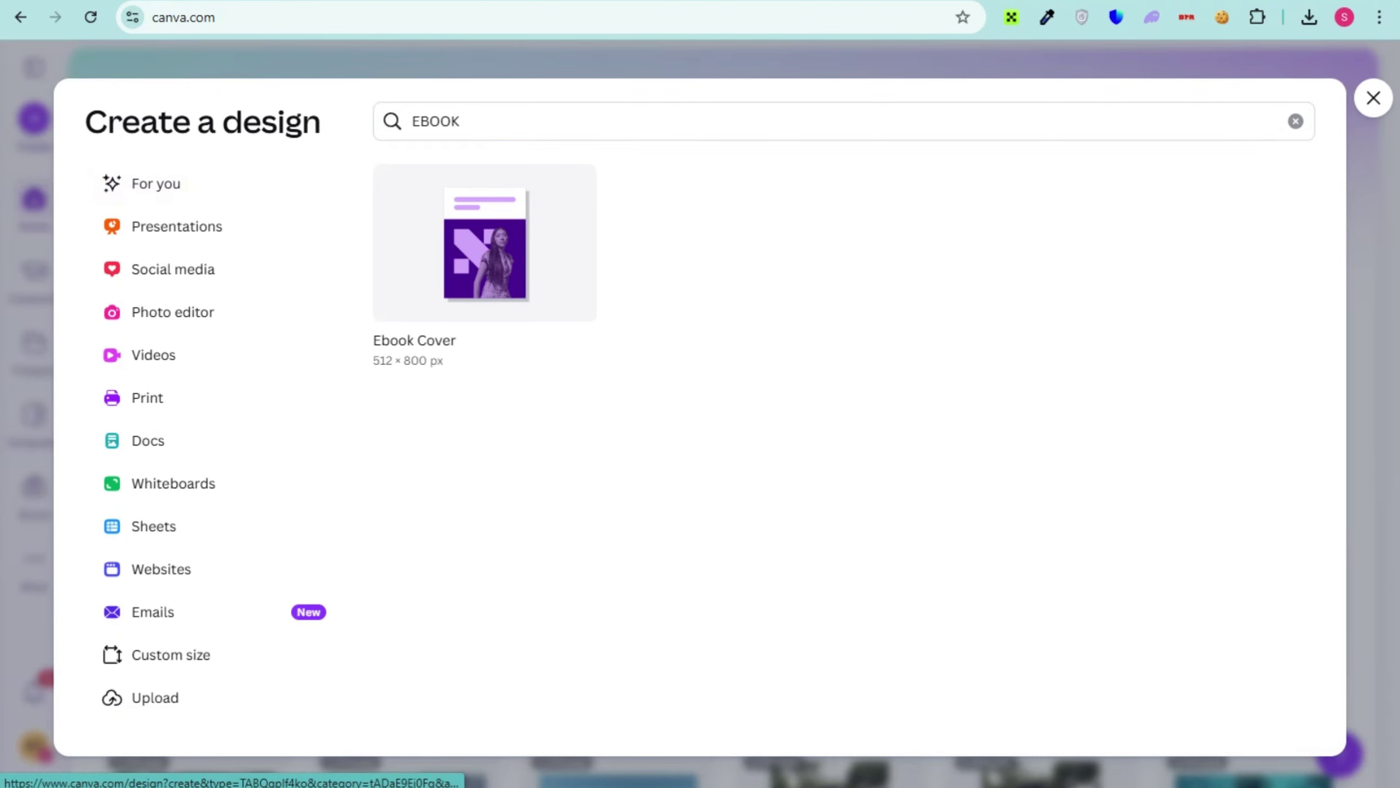
pyautogui.click(485, 243)
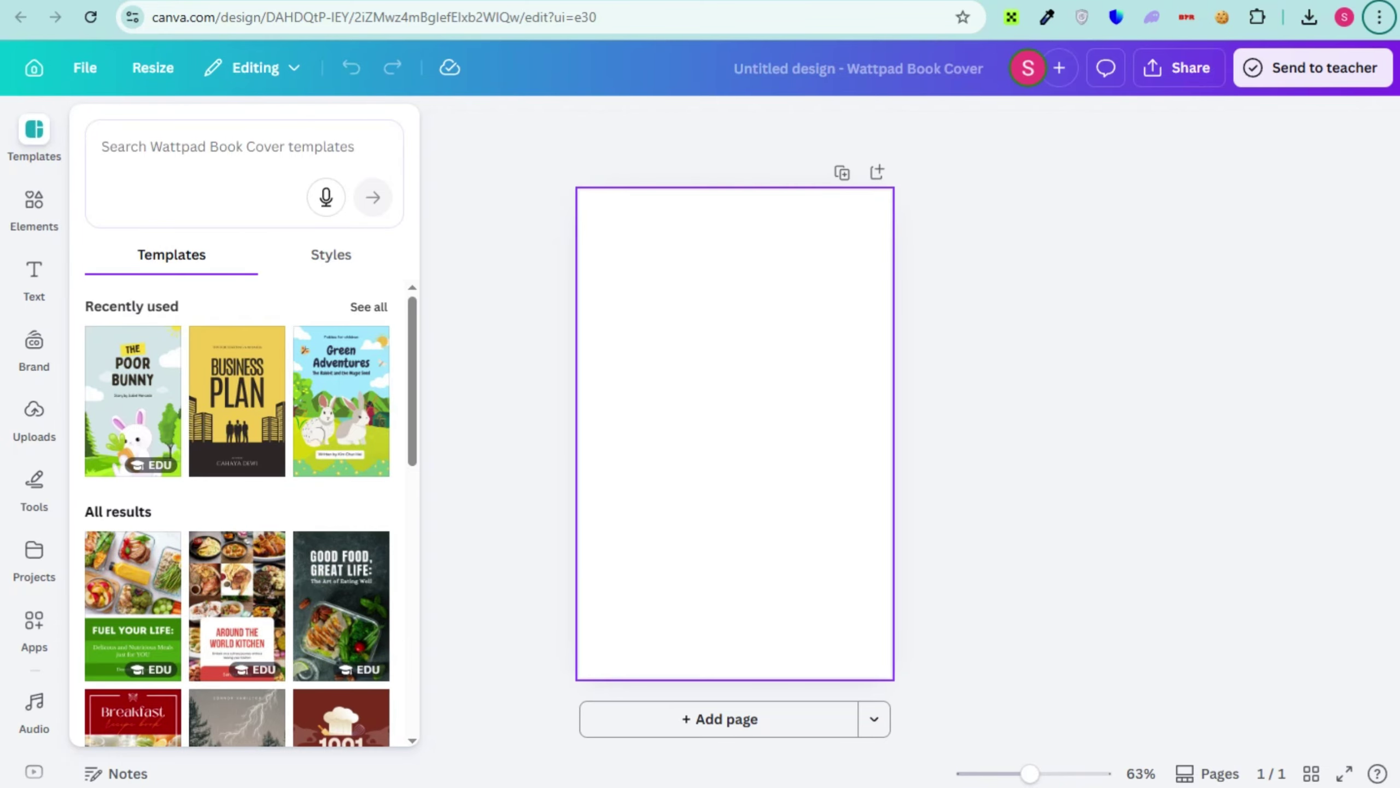
# Search the cover templates for MEAL and apply the "Green and White Minimalist Meal Prep Healthy Food Nutrition Guide Workbook" ebook cover.
pyautogui.click(102, 146)
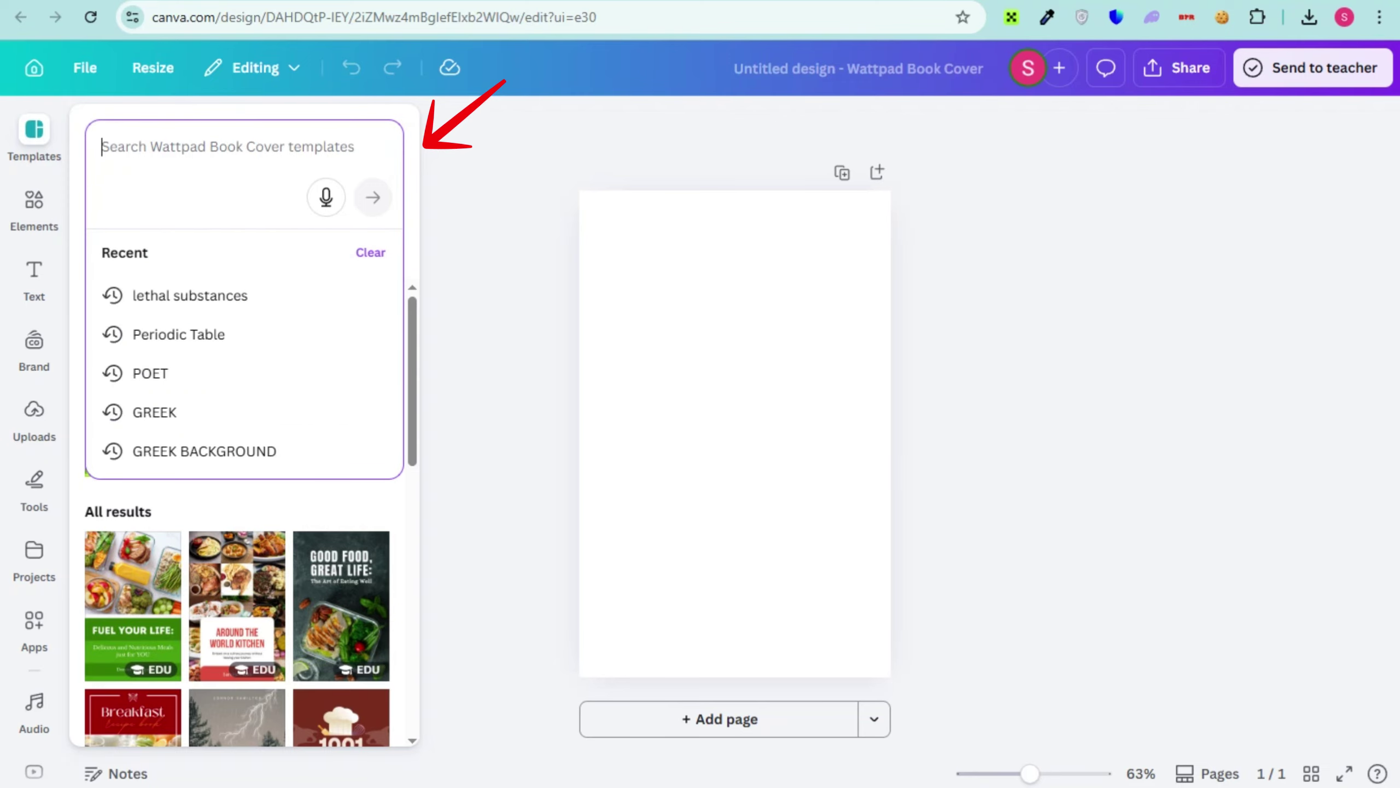
pyautogui.write('MEAKL')
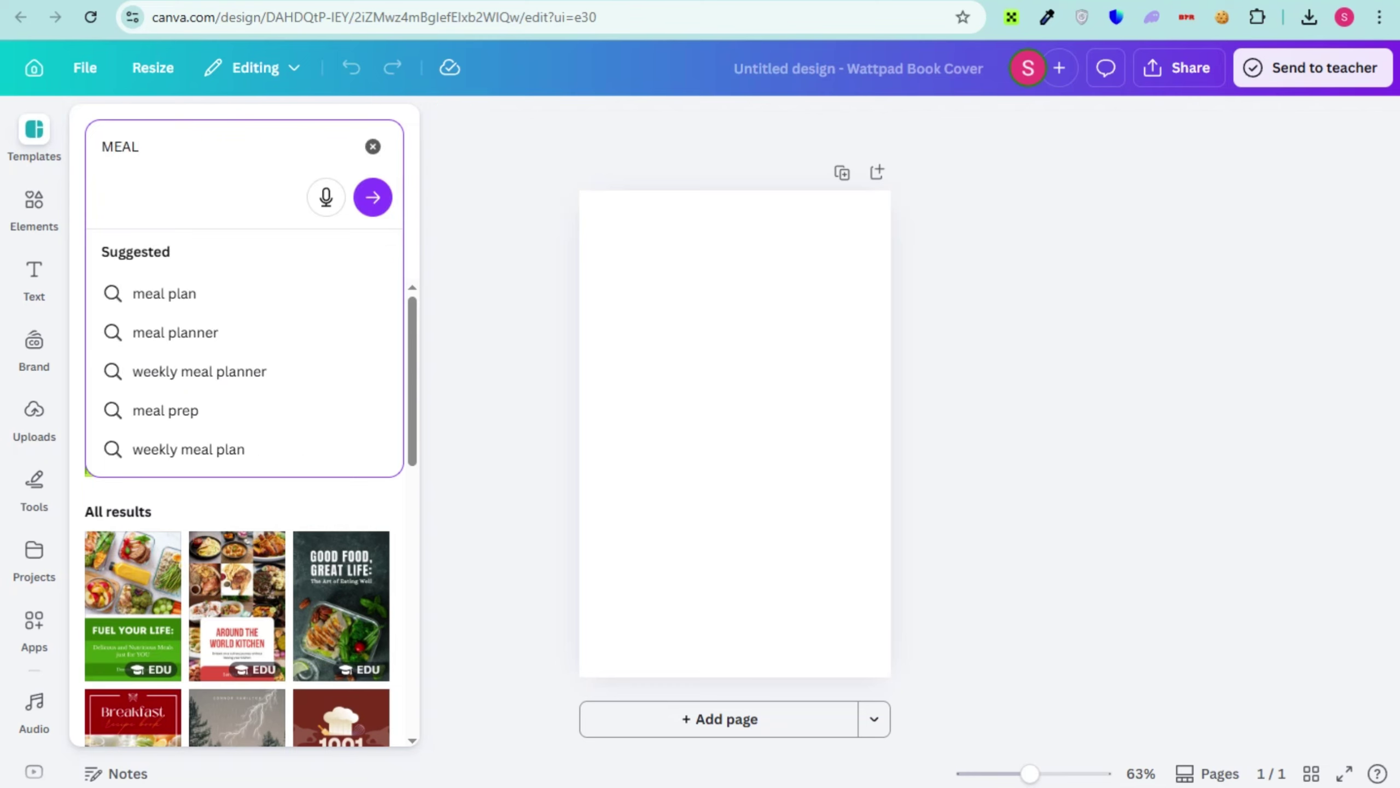
pyautogui.click(373, 196)
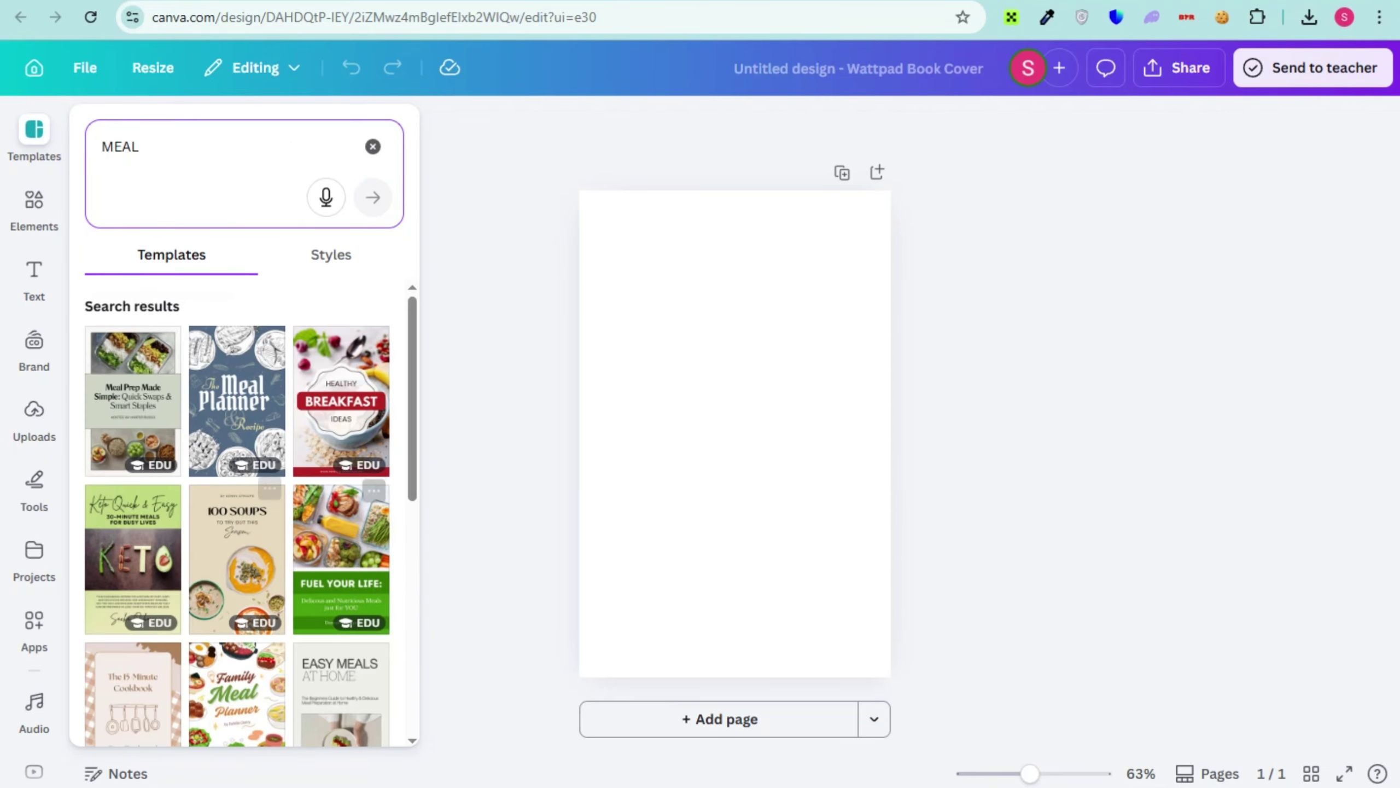
pyautogui.scroll(-3, 341, 533)
pyautogui.scroll(-2, 341, 532)
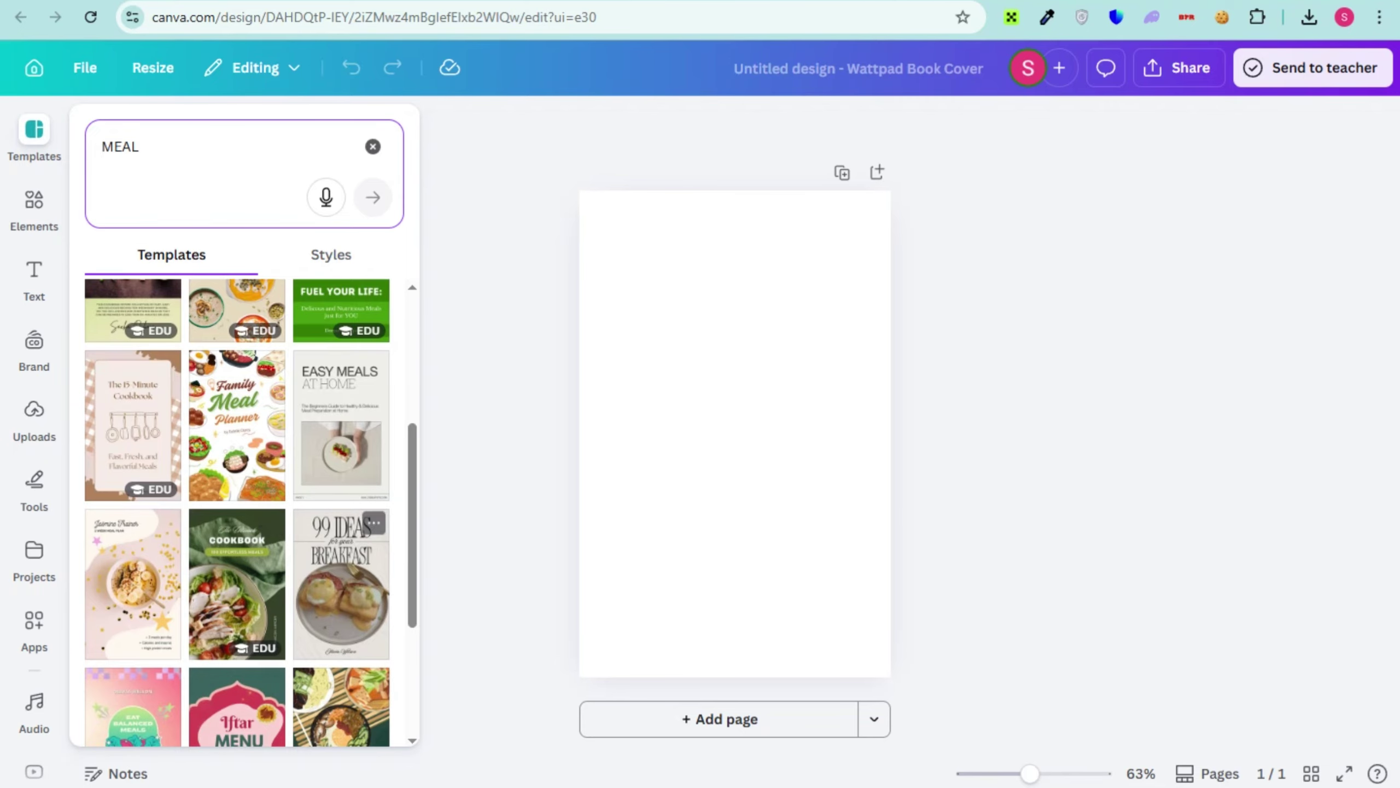
pyautogui.scroll(3, 237, 684)
pyautogui.scroll(2, 236, 617)
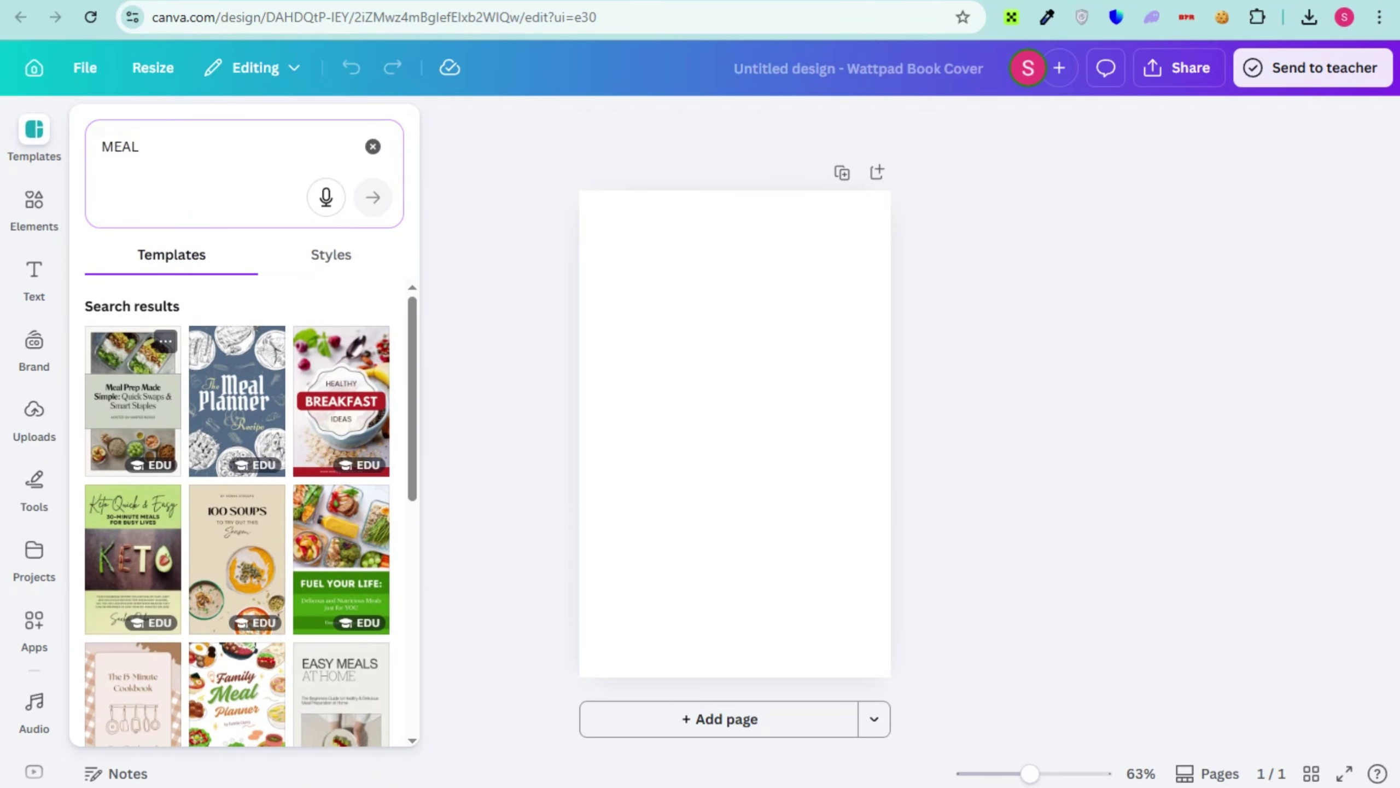
pyautogui.click(133, 400)
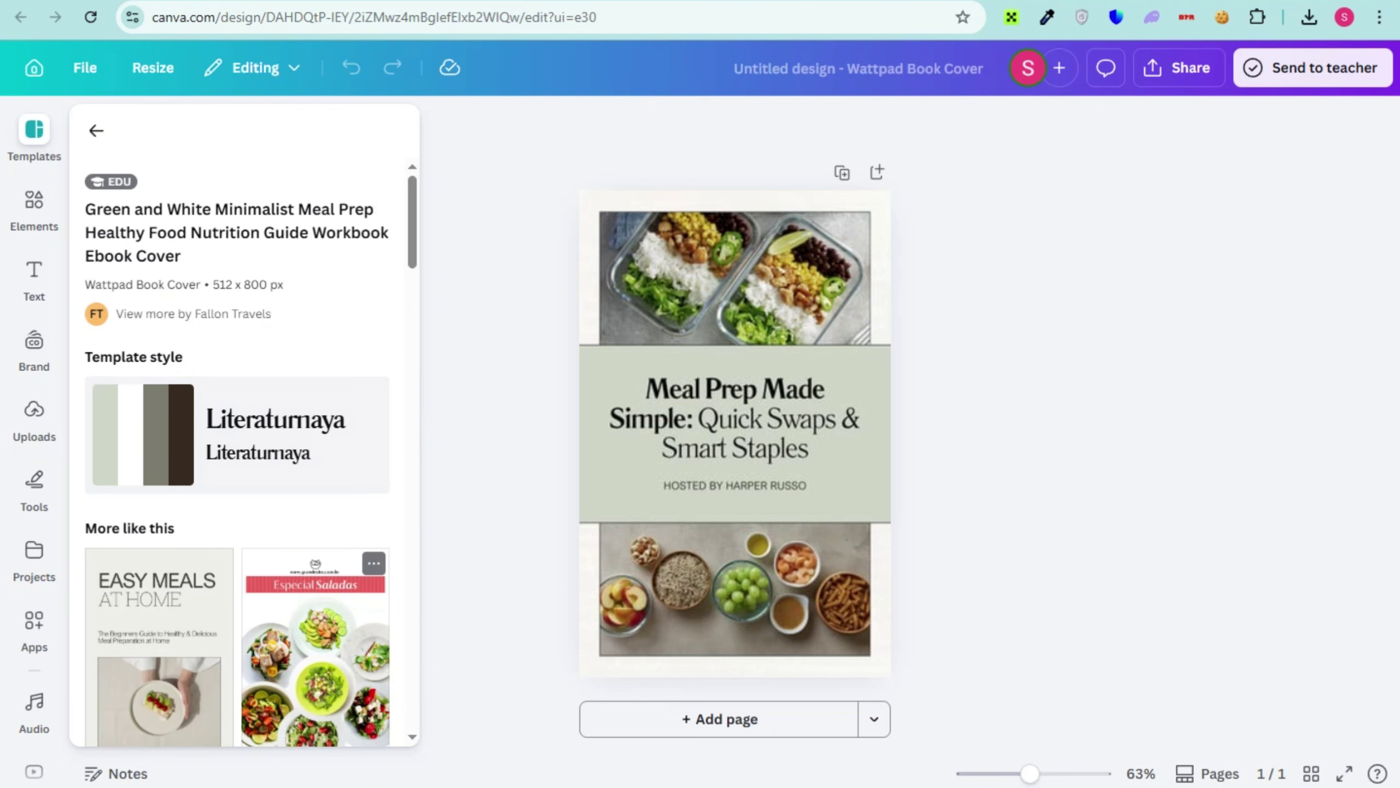
pyautogui.scroll(-8, 237, 442)
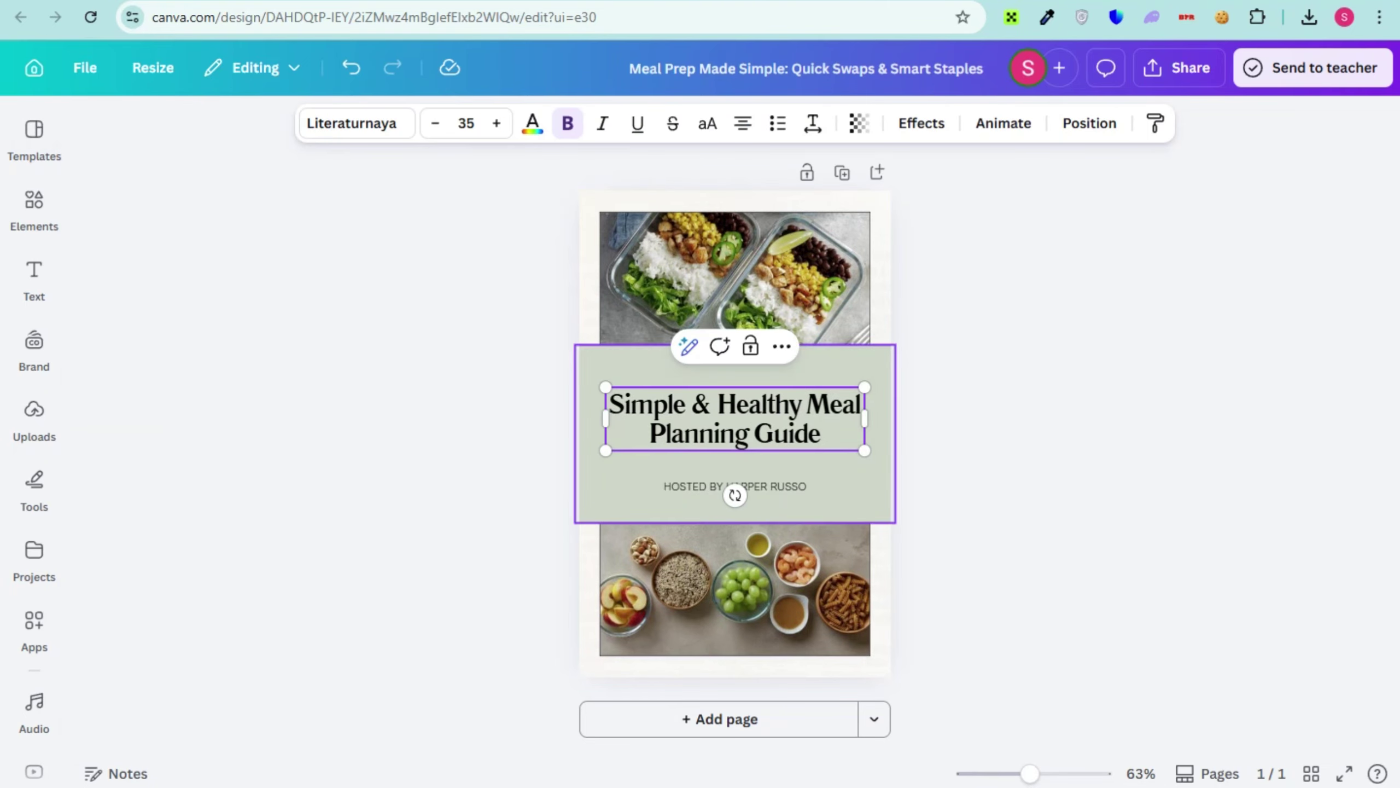
# Replace the host line below the cover title with "BY:" followed by the author's first name.
pyautogui.click(734, 485)
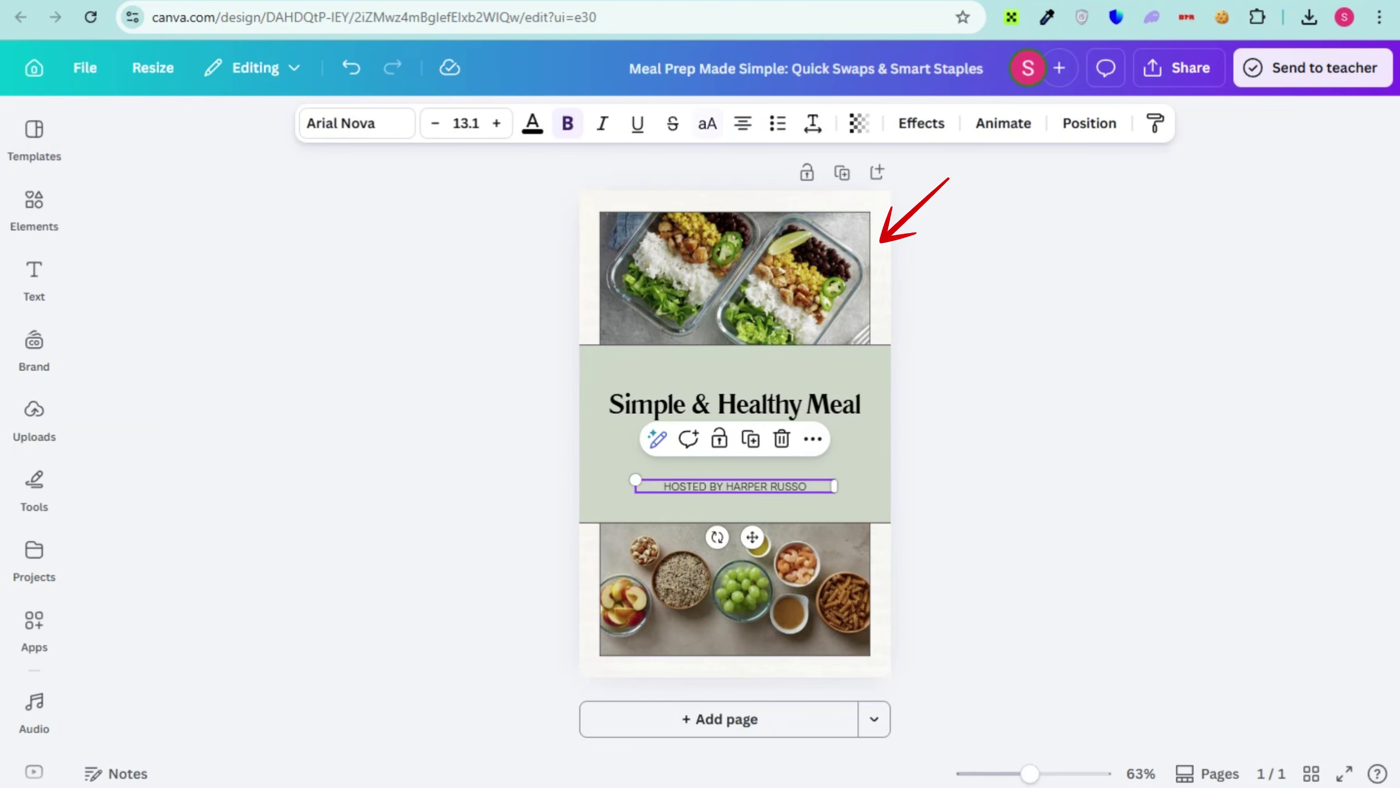
pyautogui.click(734, 505)
pyautogui.doubleClick(734, 486)
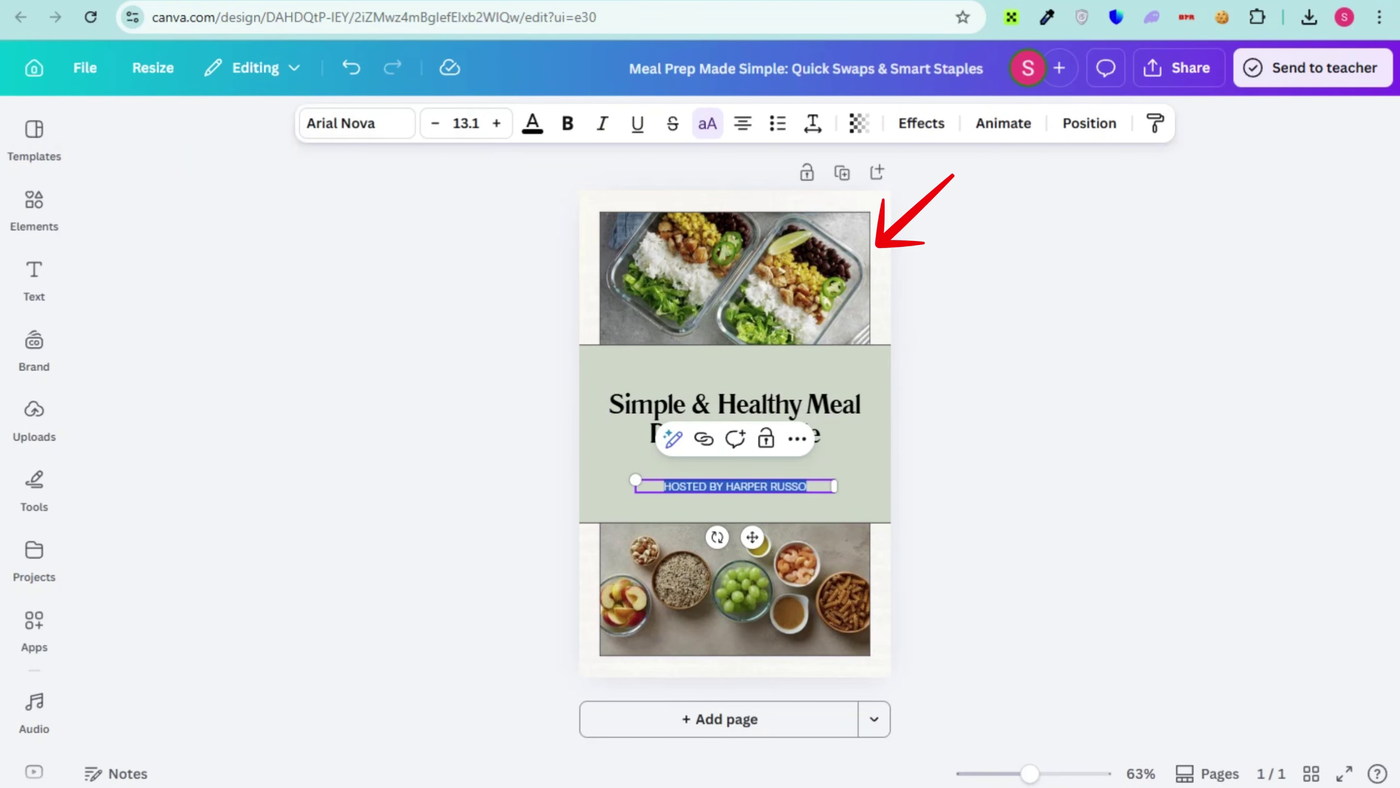
pyautogui.write('BY: ANDREA')
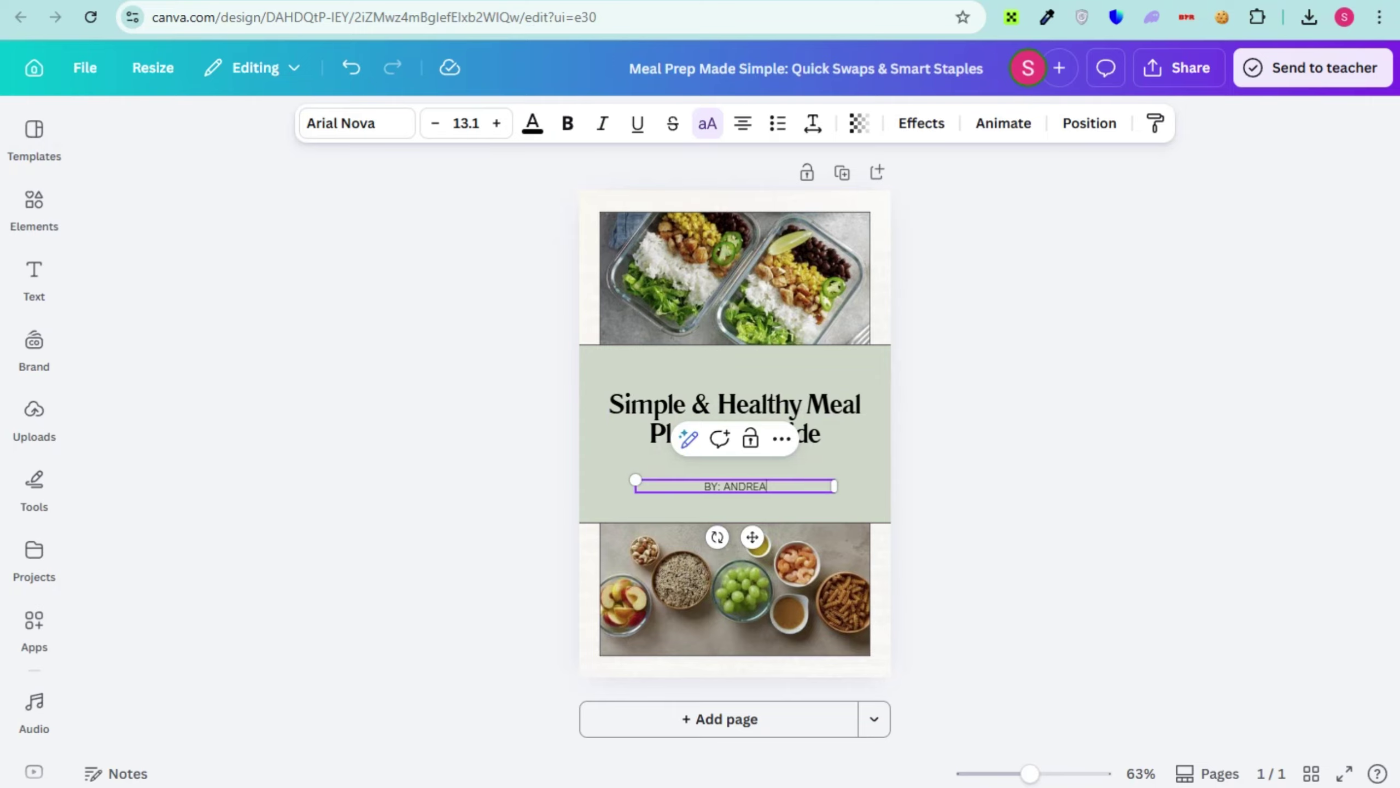
pyautogui.press('Escape')
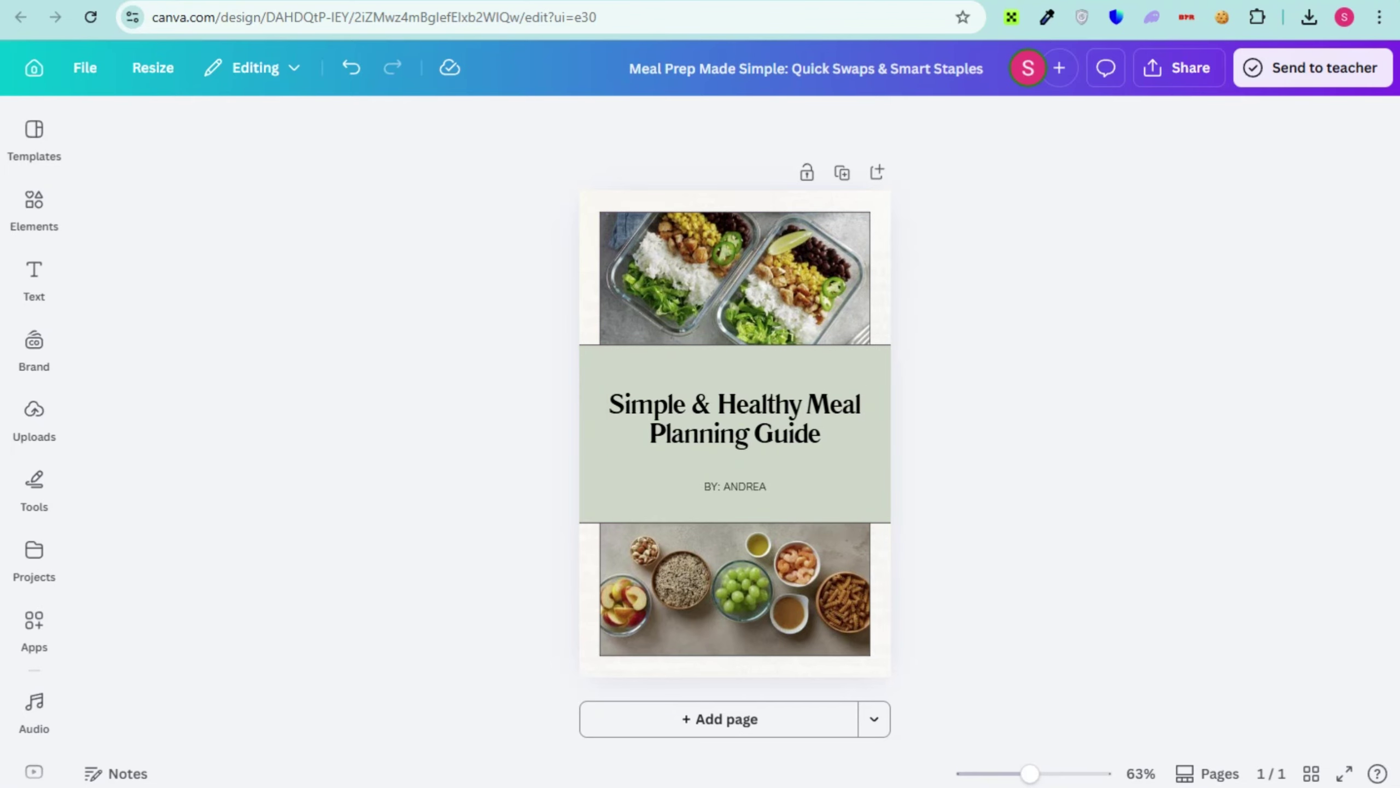
# Open the element library and start a new search.
pyautogui.click(33, 207)
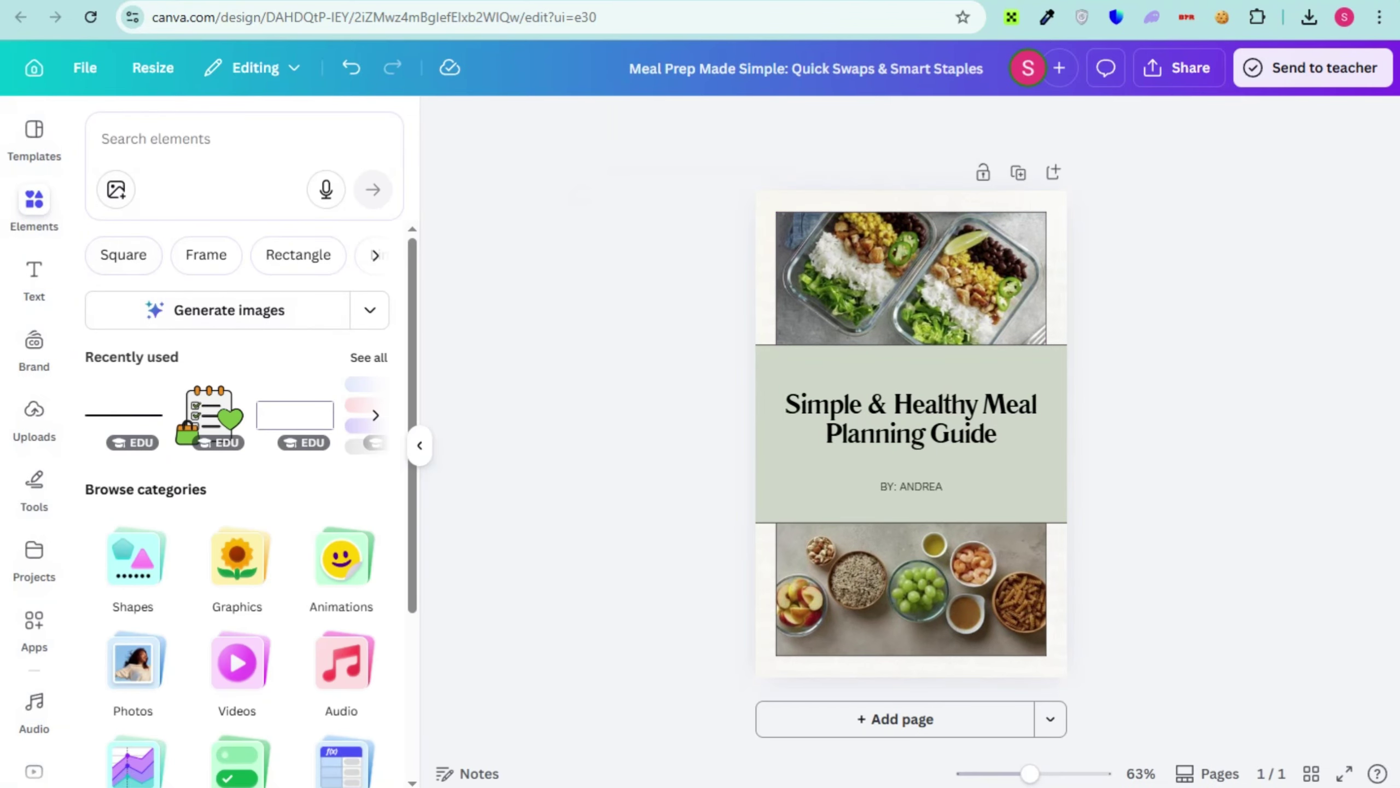
pyautogui.click(157, 139)
pyautogui.write('VEGE')
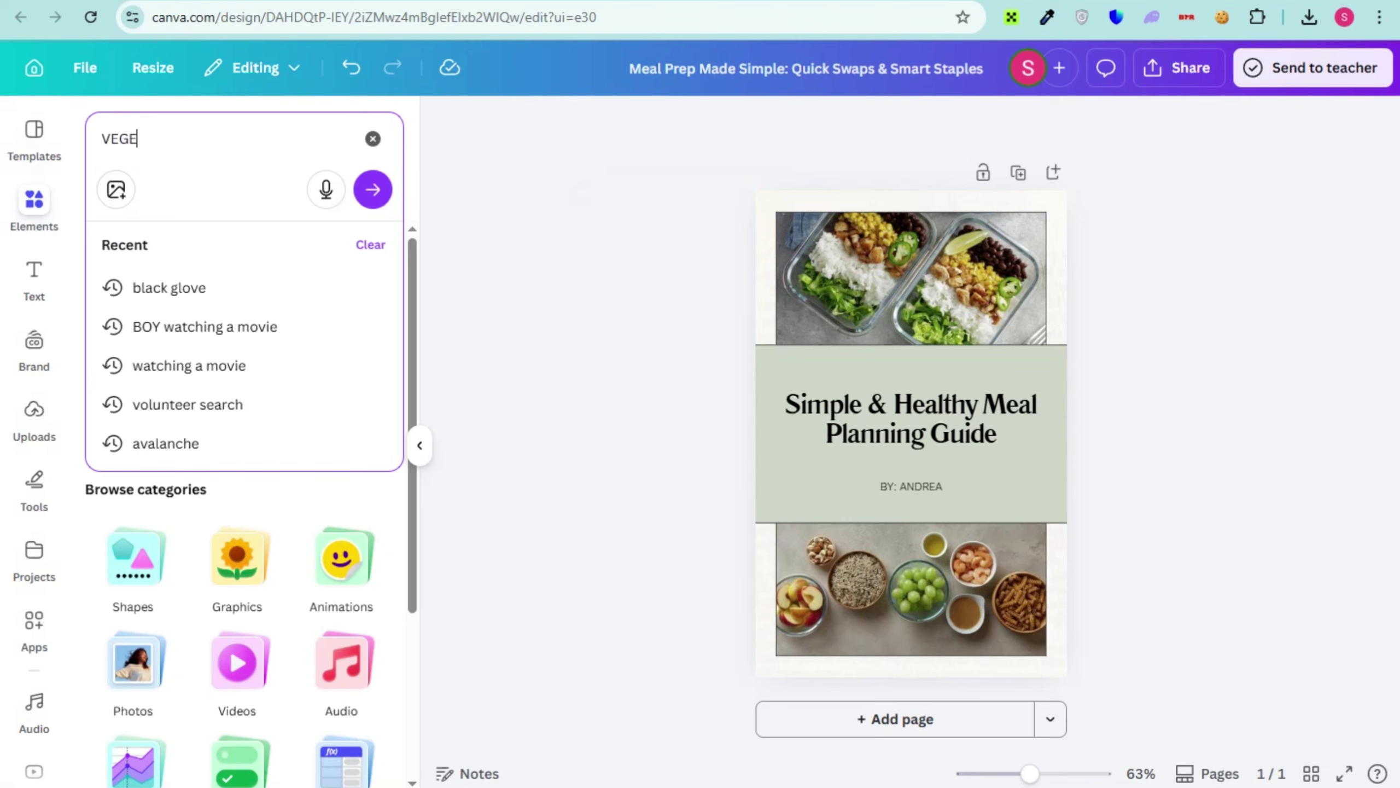
pyautogui.write('TAB')
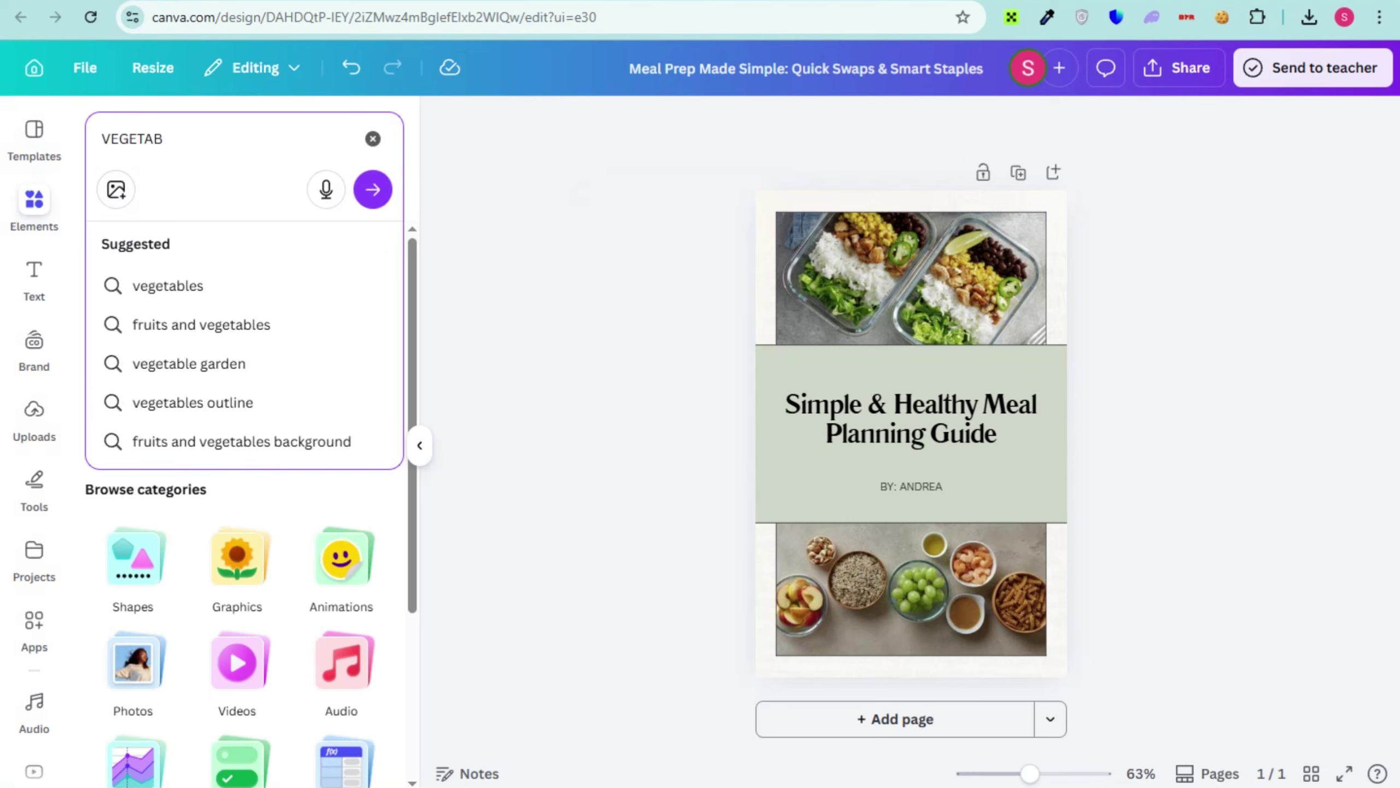
pyautogui.write('V')
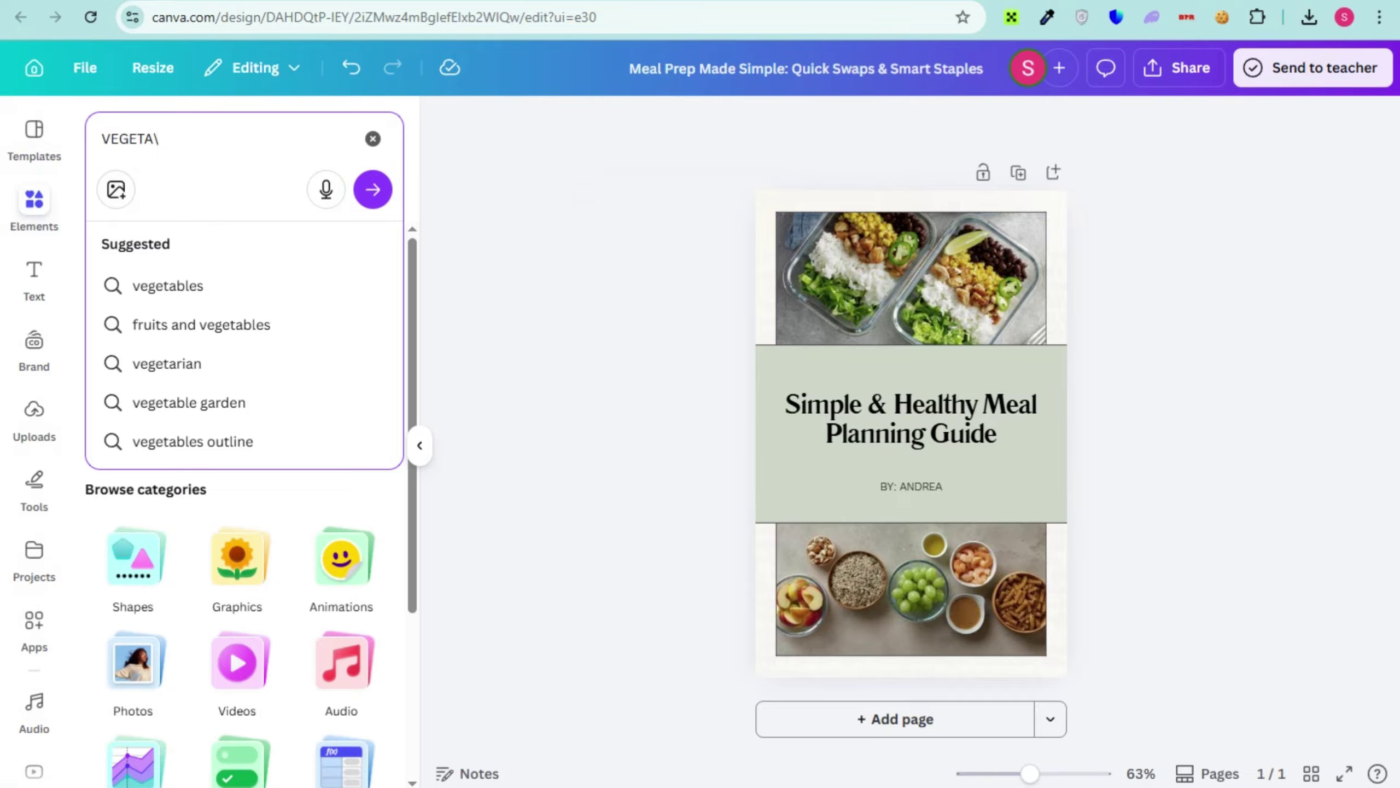
pyautogui.press('BackSpace')
pyautogui.press('BackSpace')
pyautogui.press('BackSpace')
pyautogui.press('BackSpace')
pyautogui.press('BackSpace')
pyautogui.press('BackSpace')
# Search the elements for HEALTHY FOOD, limit the results to photos and browse them.
pyautogui.write('HEAL')
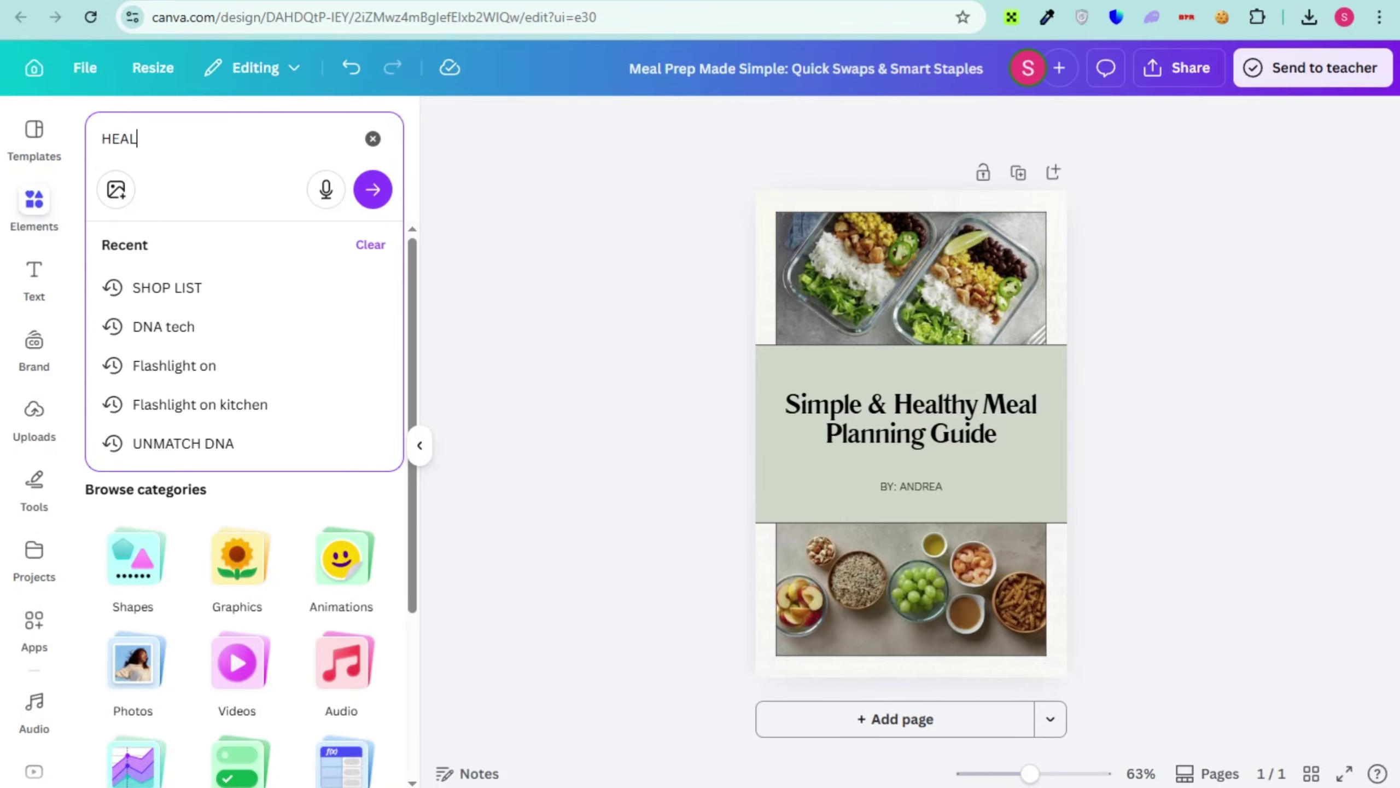
pyautogui.write('THY ')
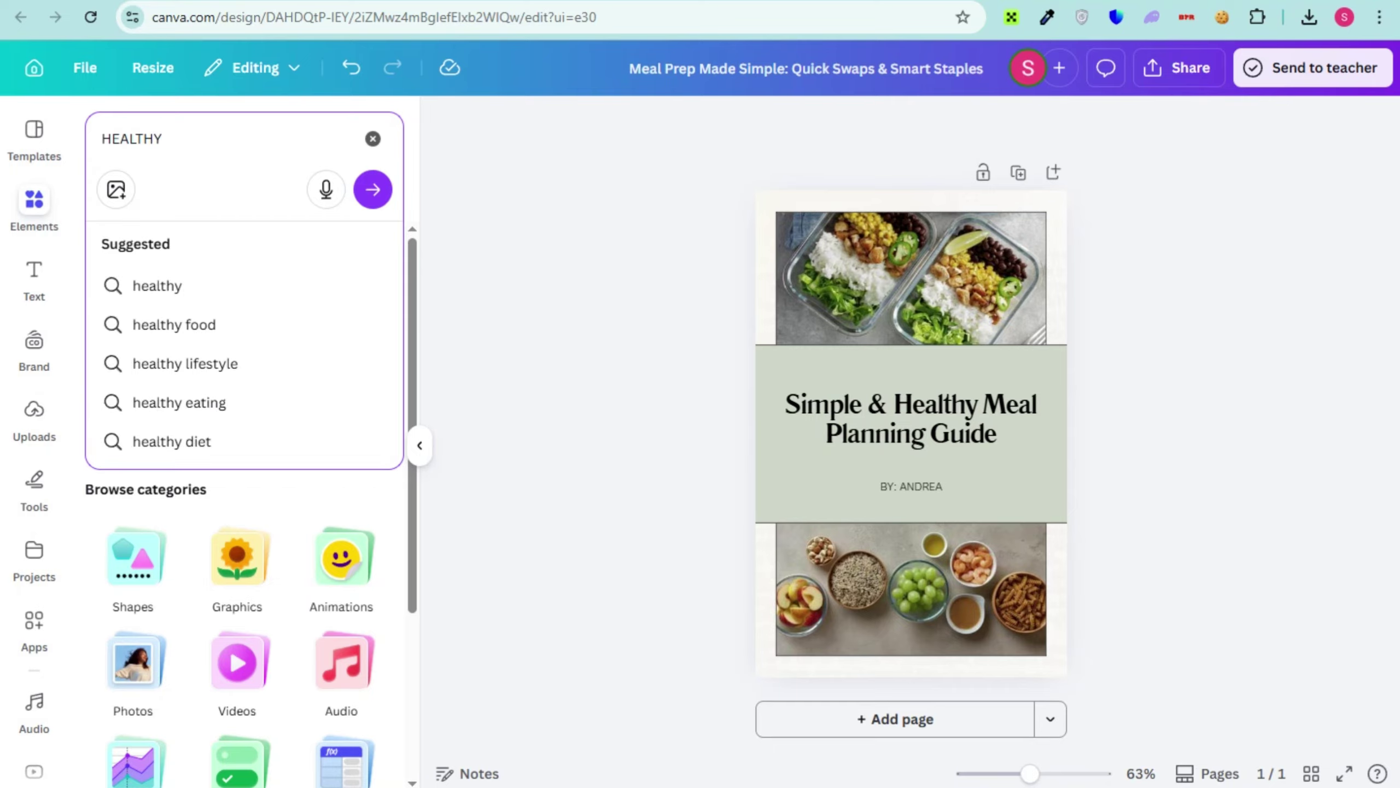
pyautogui.write('FOOD')
pyautogui.press('Return')
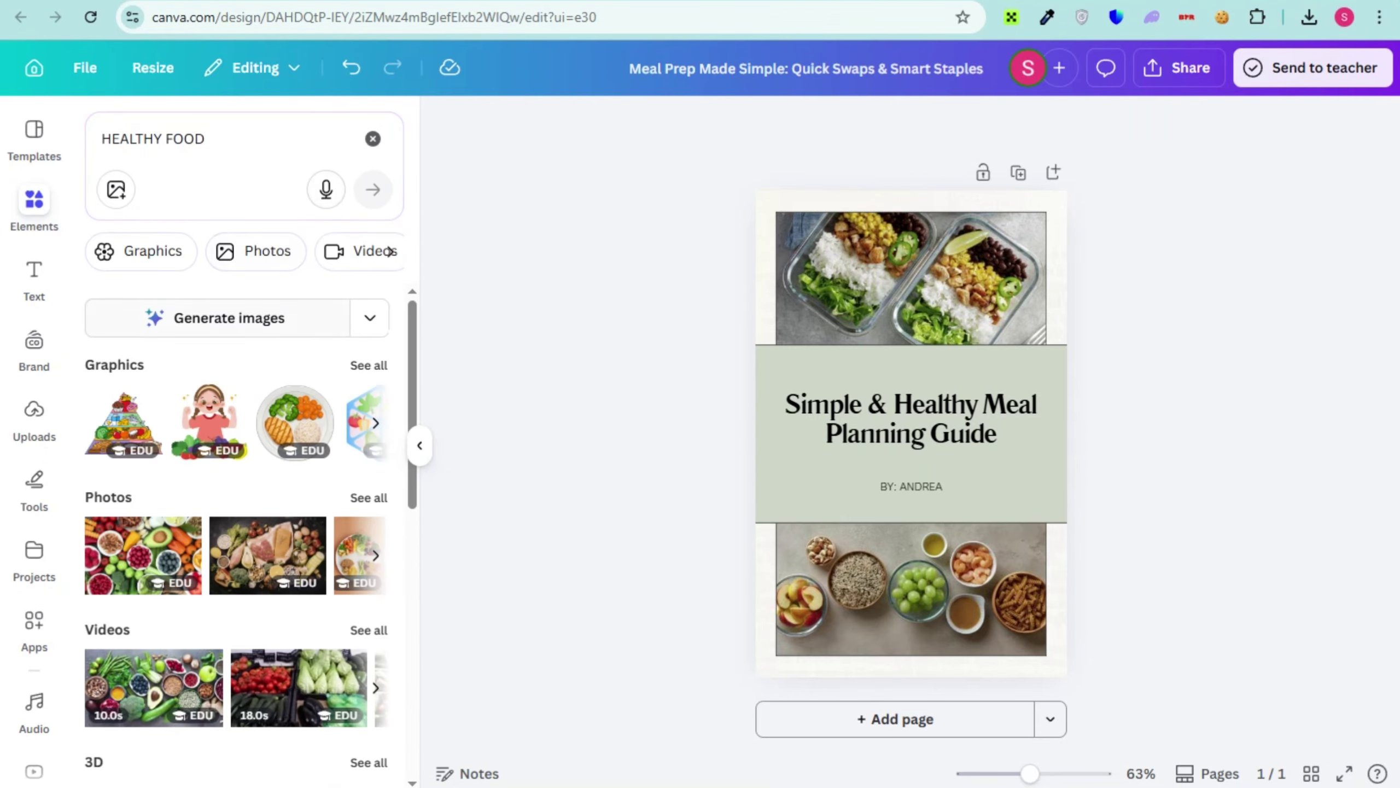
pyautogui.click(257, 251)
pyautogui.scroll(-5, 237, 535)
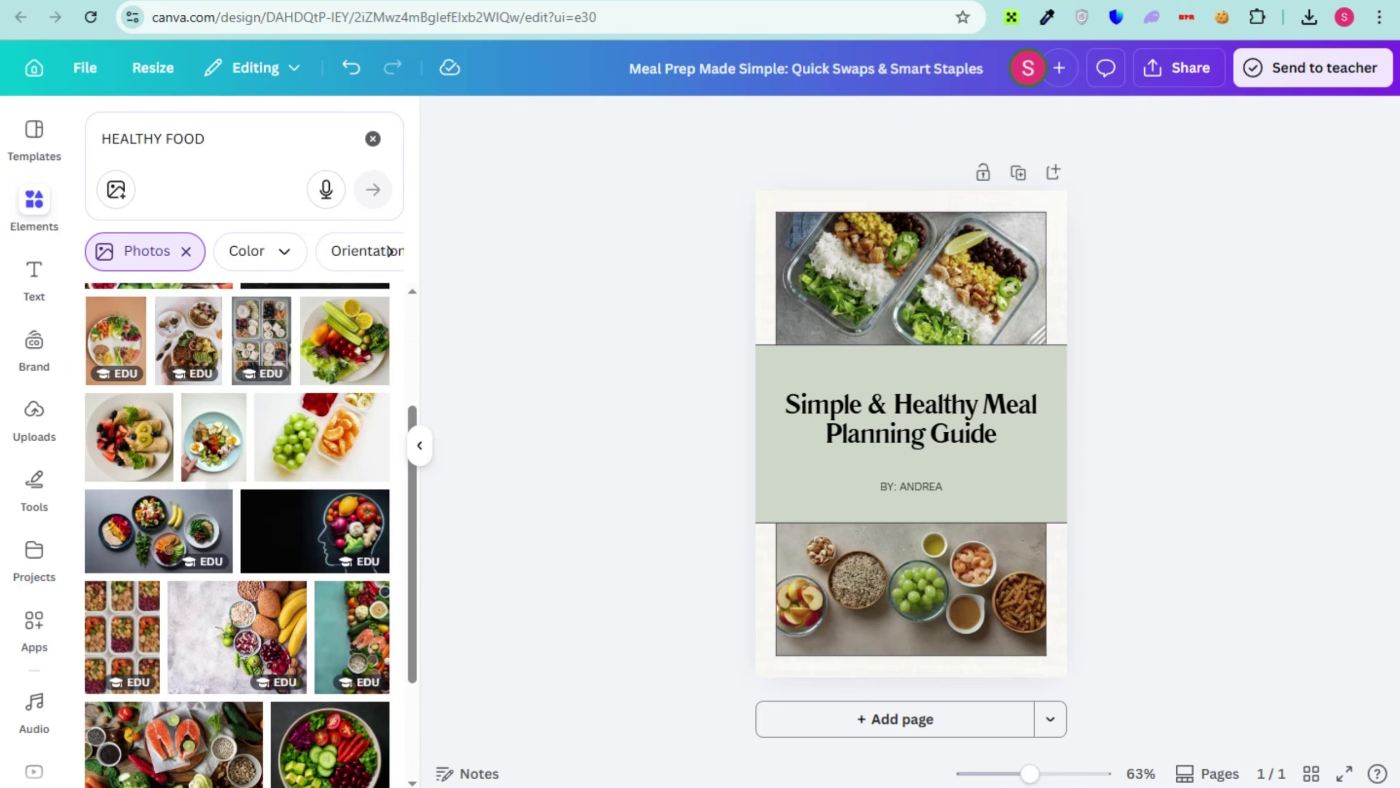
# Replace the cover's upper photo with the plated meals and bananas, and the lower photo with the recommended four-plate photo.
pyautogui.moveTo(159, 531); pyautogui.dragTo(909, 276)
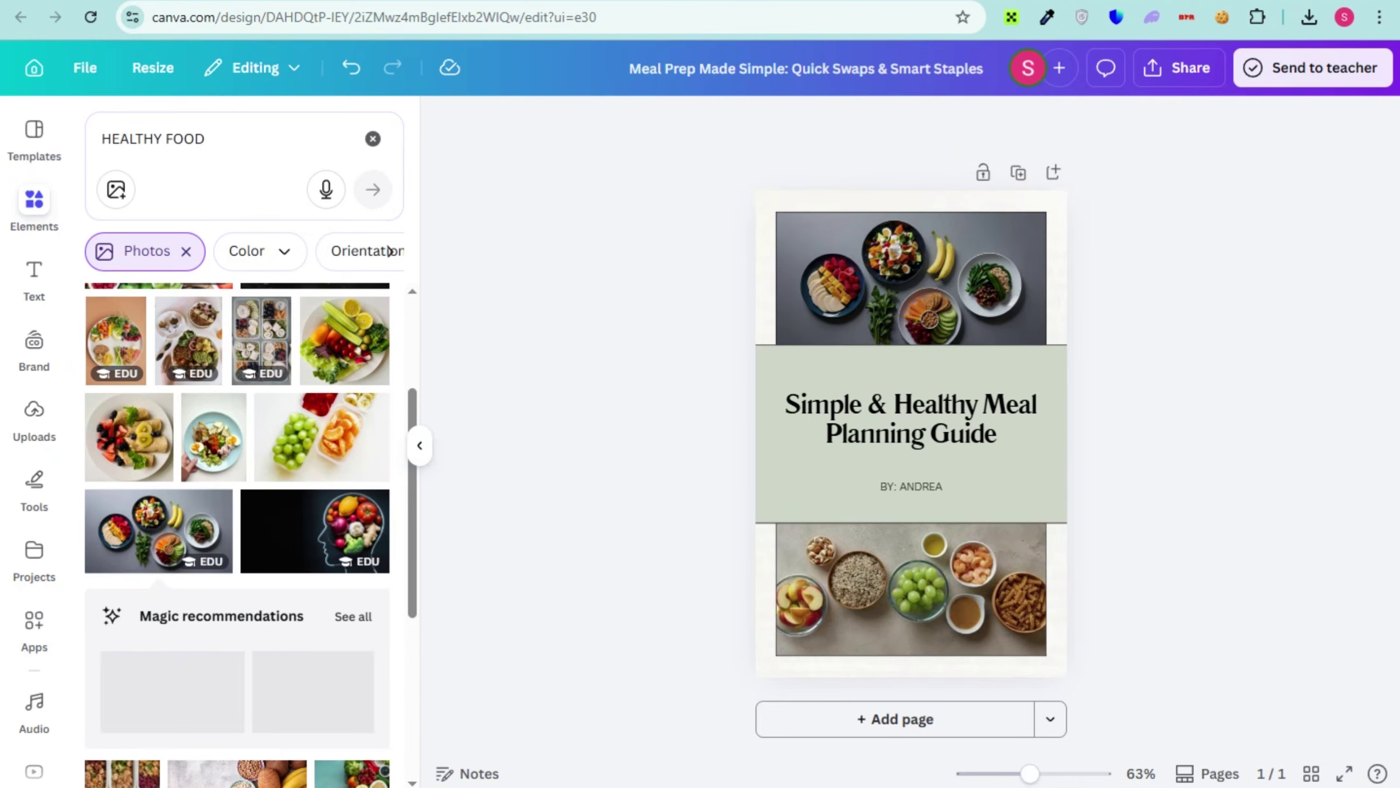
pyautogui.scroll(-2, 236, 552)
pyautogui.moveTo(171, 593); pyautogui.dragTo(910, 591)
# Enlarge the upper photo slightly from its upper-left corner towards the page edge.
pyautogui.click(778, 217)
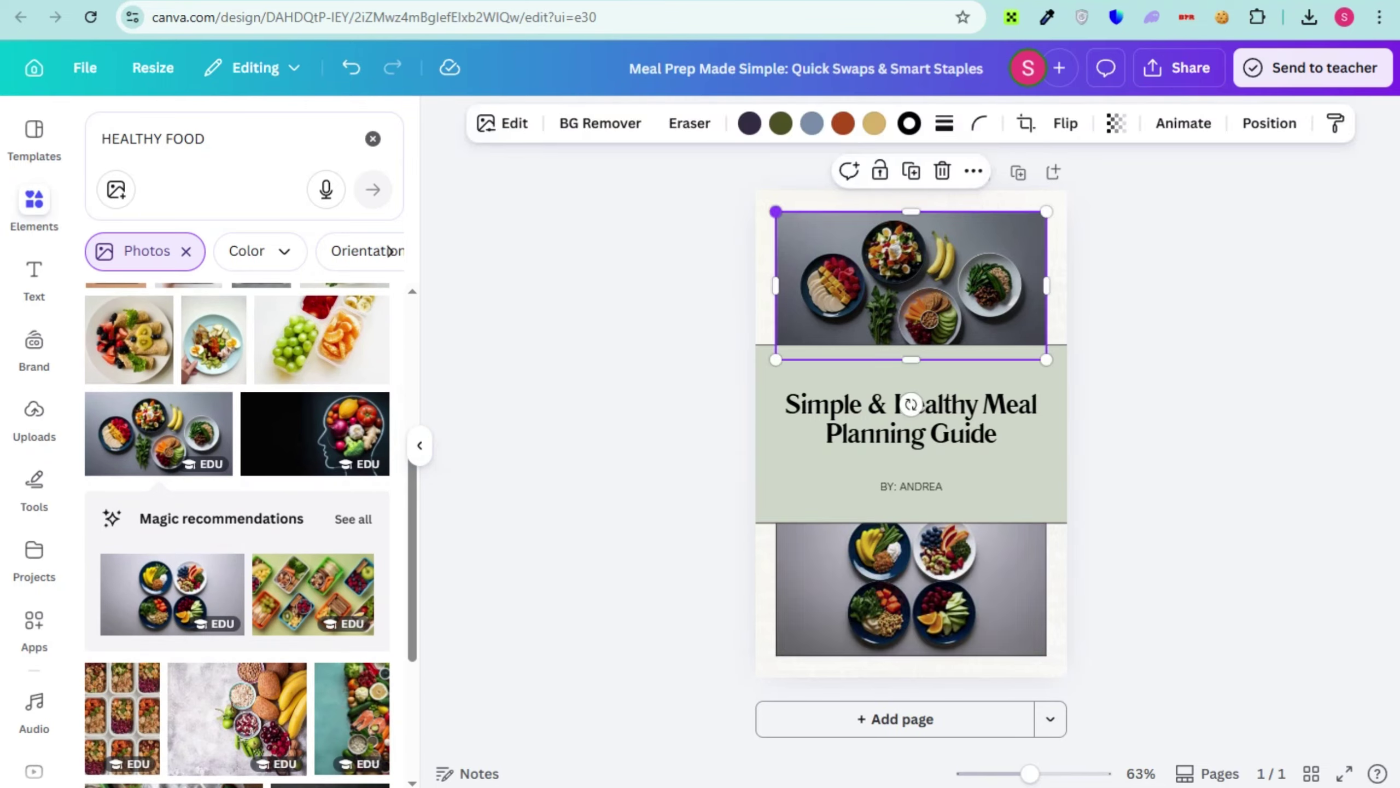
pyautogui.moveTo(775, 210); pyautogui.dragTo(766, 206)
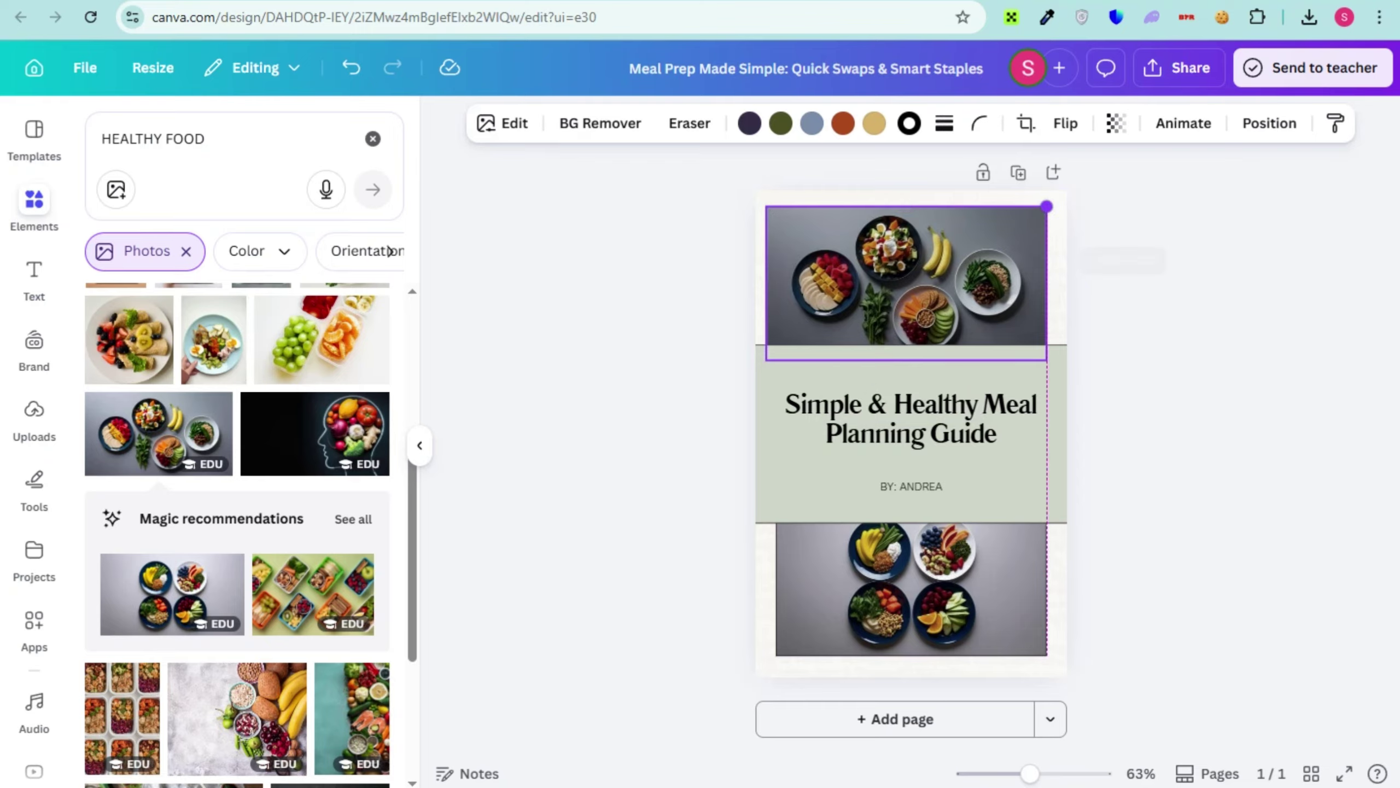
# Fill the title block with the grey-to-white gradient and pull its left edge in line with the upper photo's left edge.
pyautogui.click(827, 474)
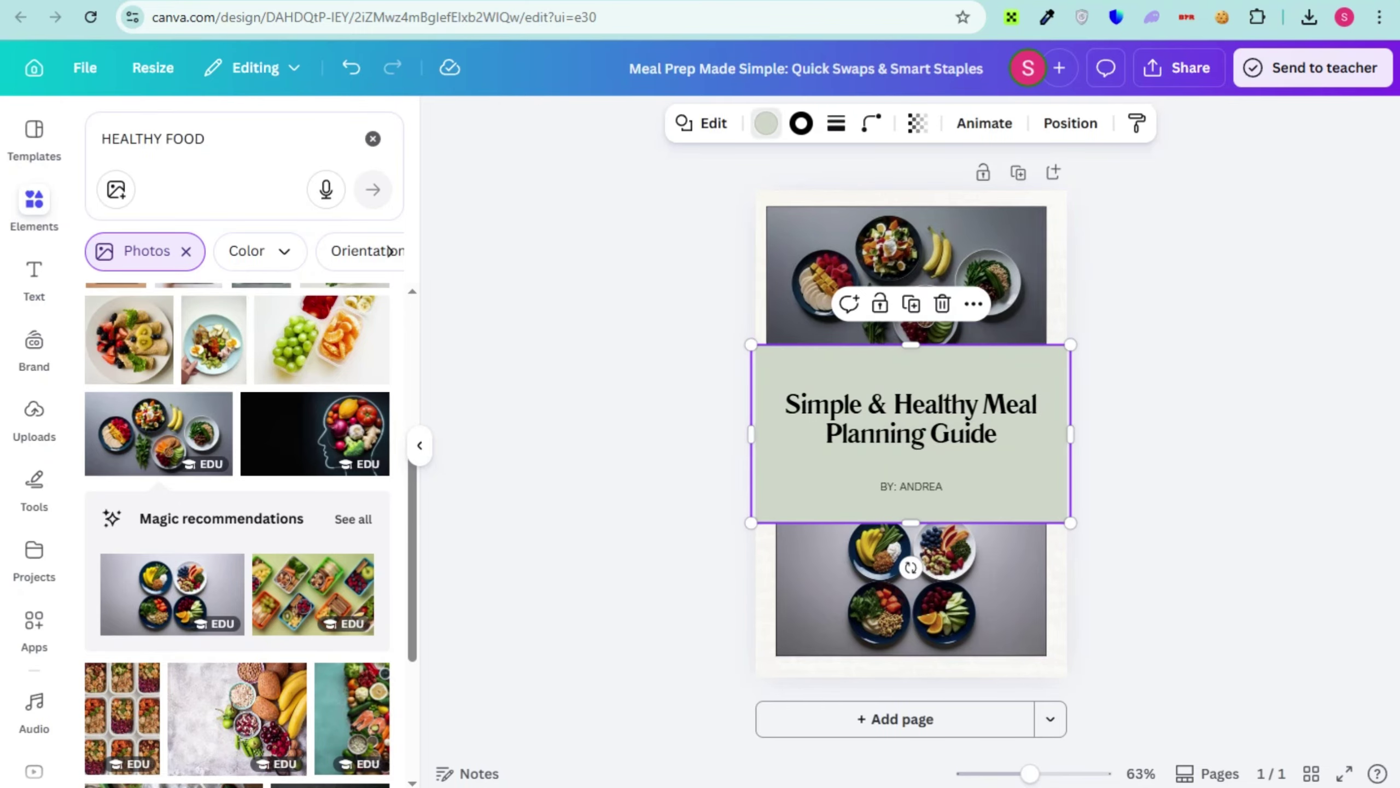
pyautogui.click(765, 123)
pyautogui.click(327, 562)
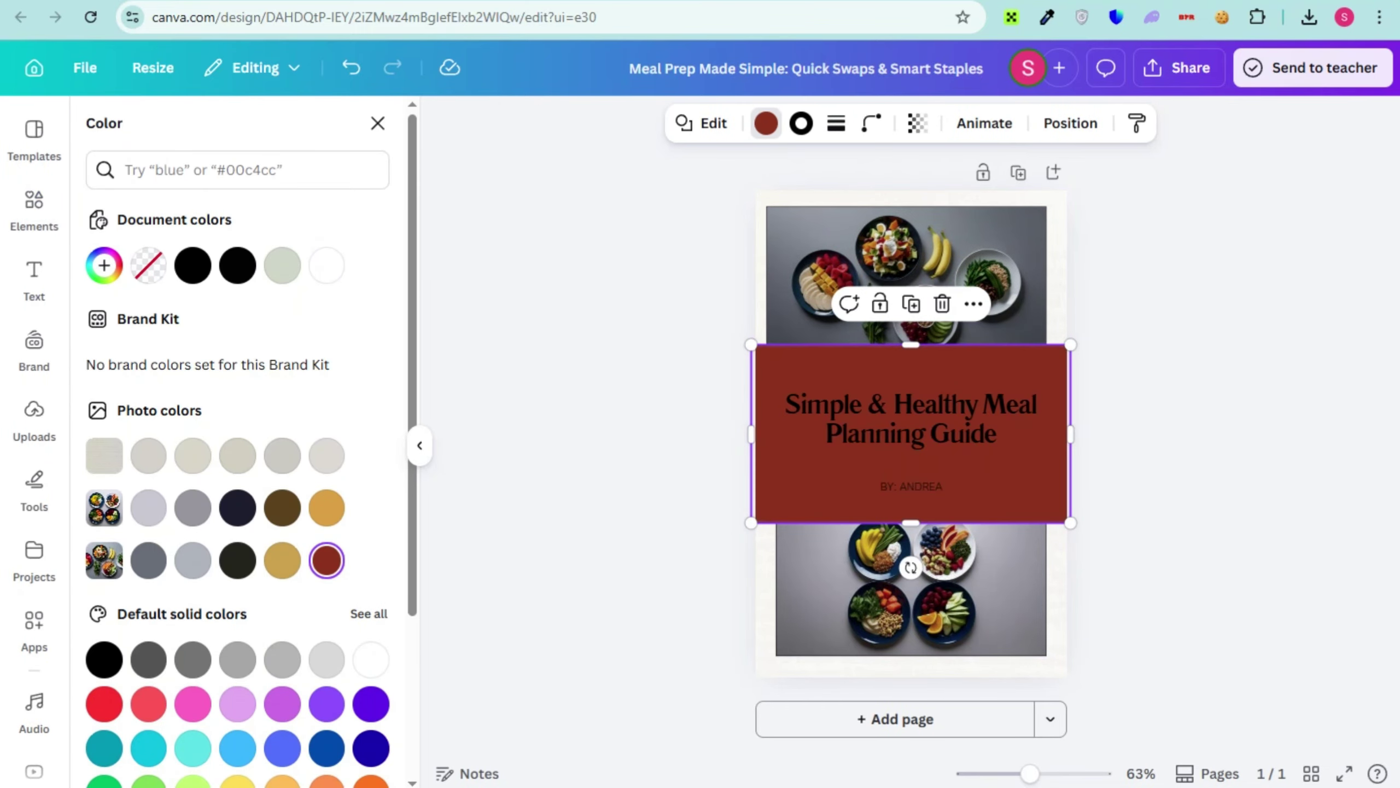
pyautogui.scroll(-4, 327, 561)
pyautogui.click(326, 553)
pyautogui.scroll(-1, 326, 553)
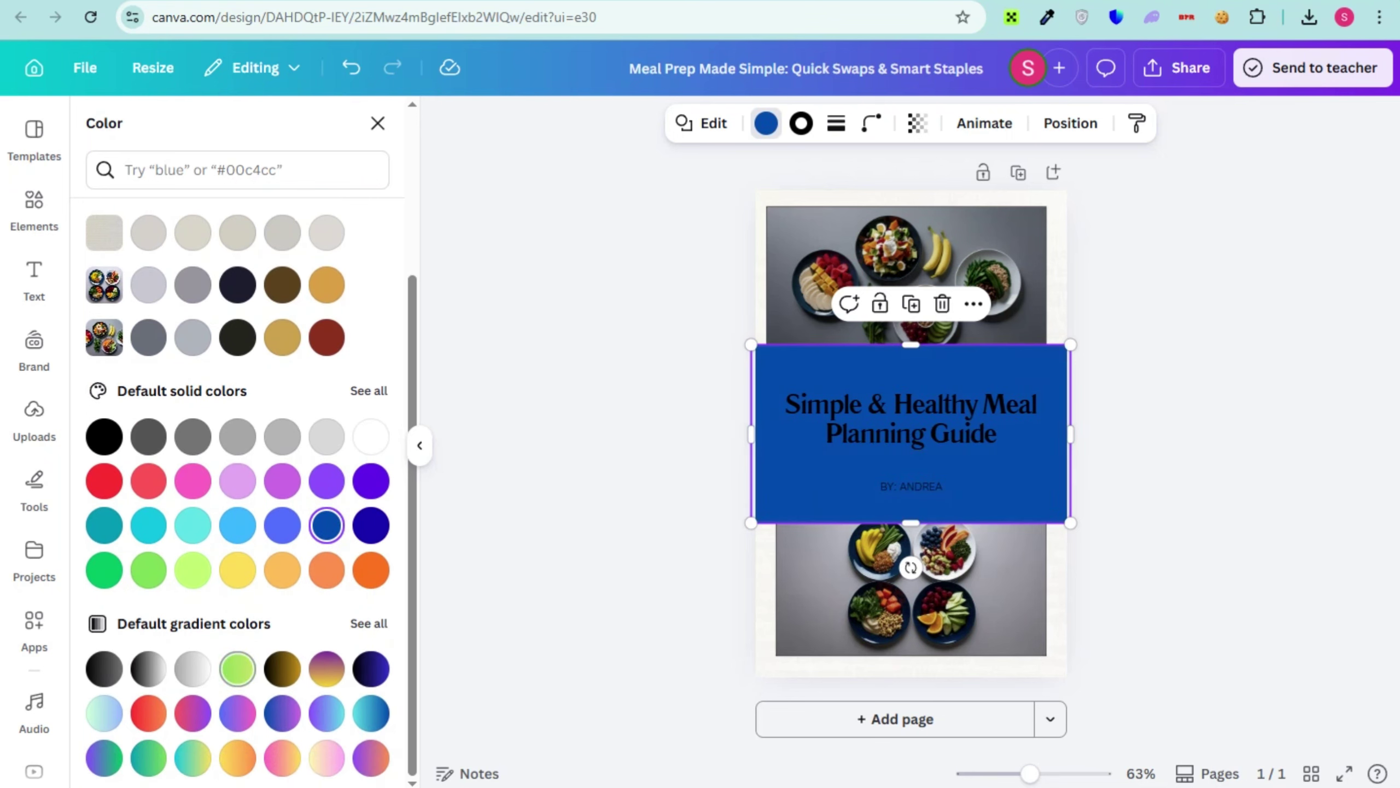
pyautogui.click(193, 669)
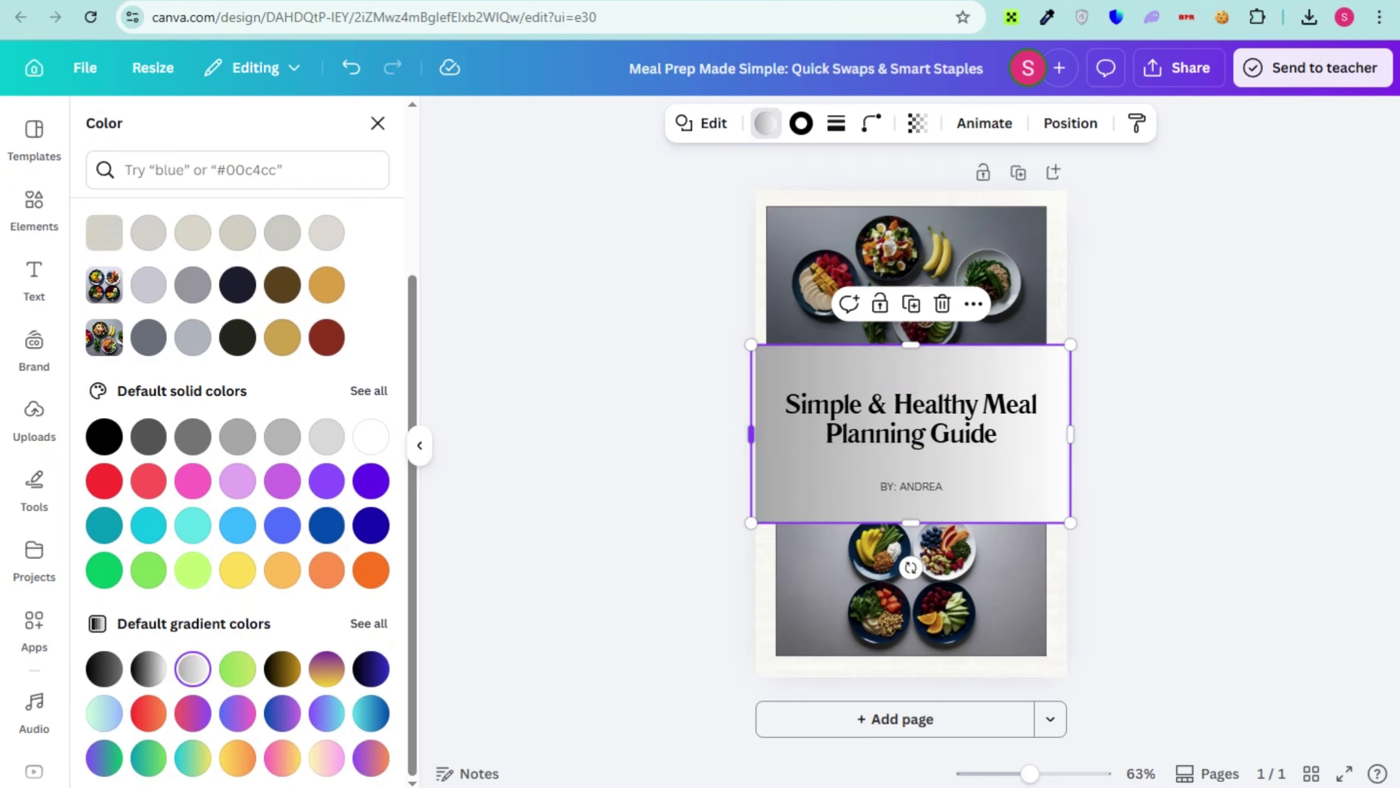
pyautogui.moveTo(751, 435); pyautogui.dragTo(766, 435)
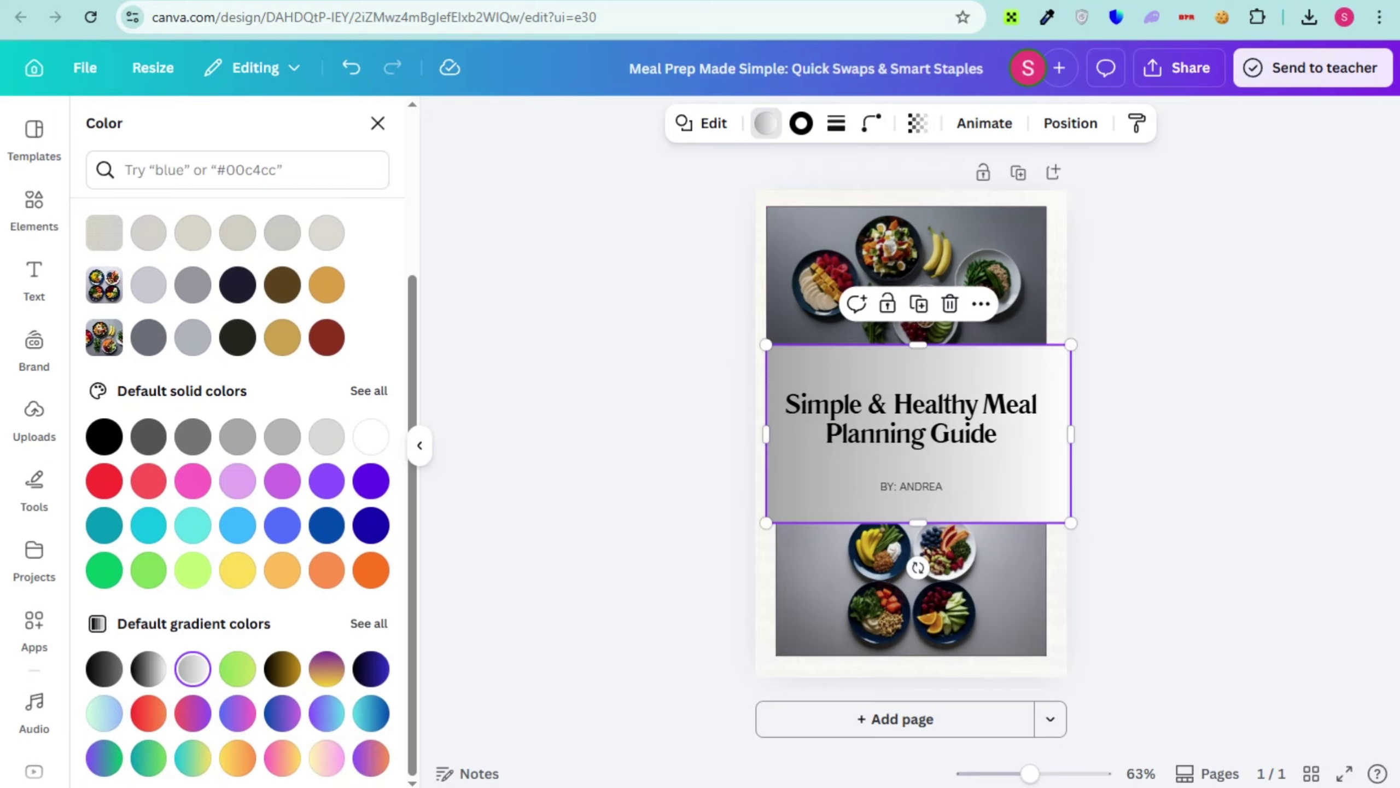
# Pull the cover title block's right edge inward from the page edge and set the title's font size to 38.
pyautogui.moveTo(1070, 435); pyautogui.dragTo(1053, 435)
pyautogui.doubleClick(911, 419)
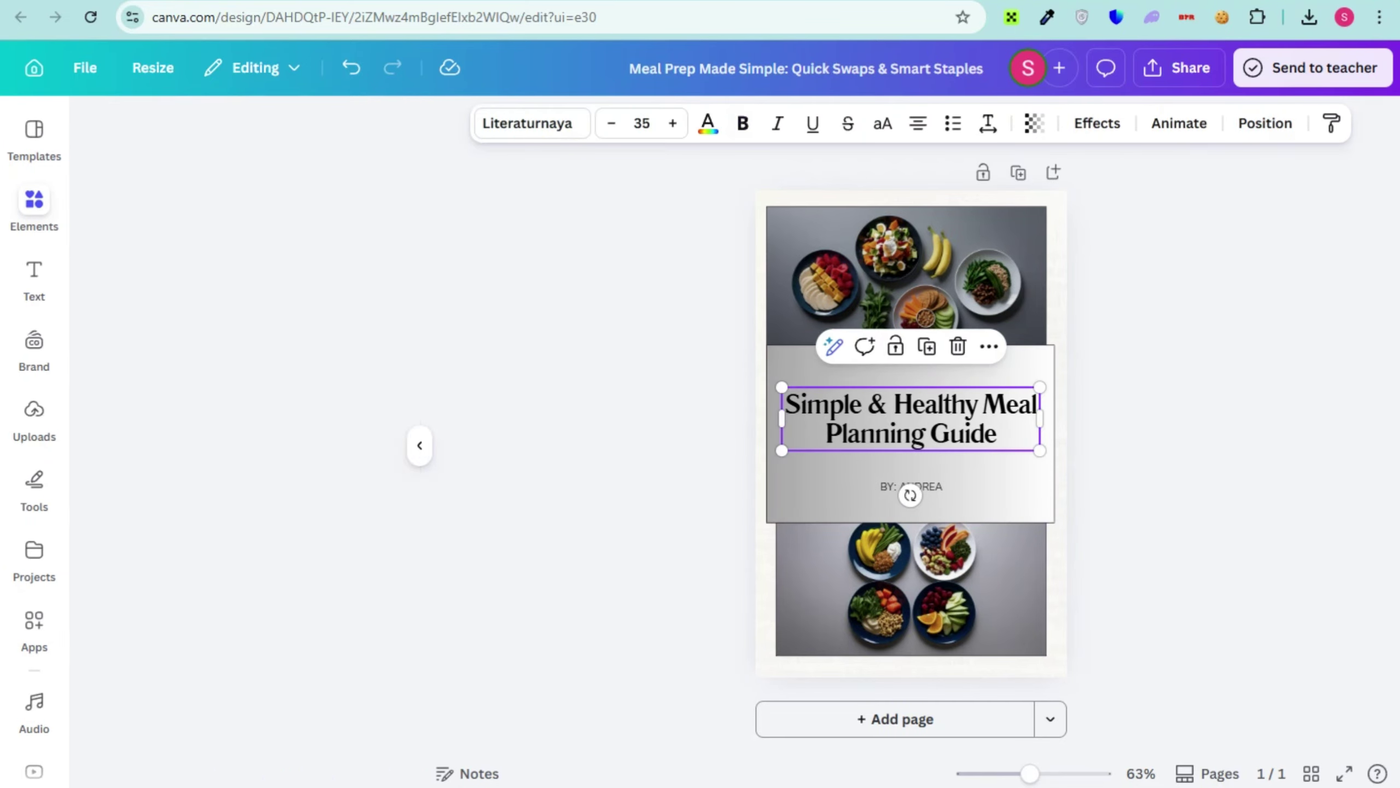
pyautogui.click(673, 123)
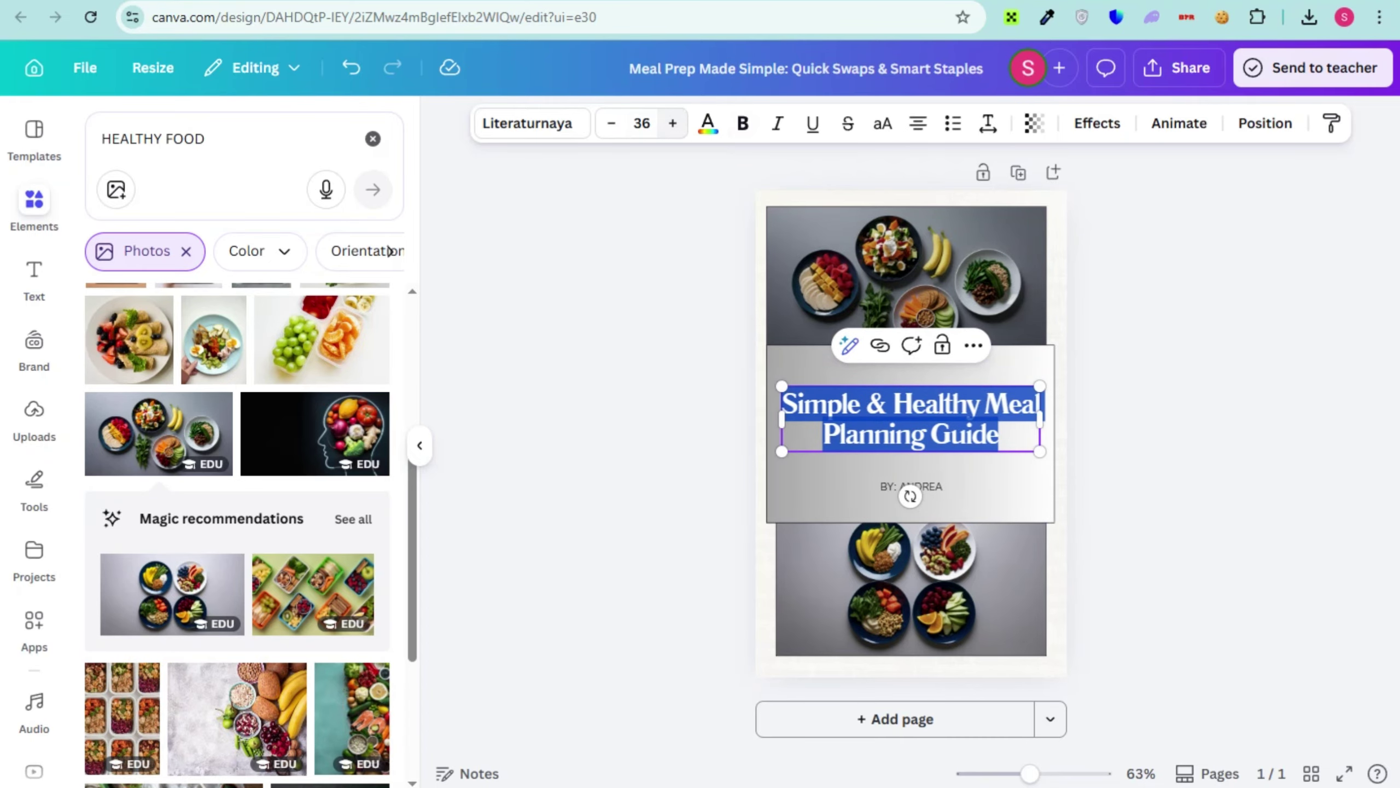
pyautogui.click(673, 123)
pyautogui.click(673, 123)
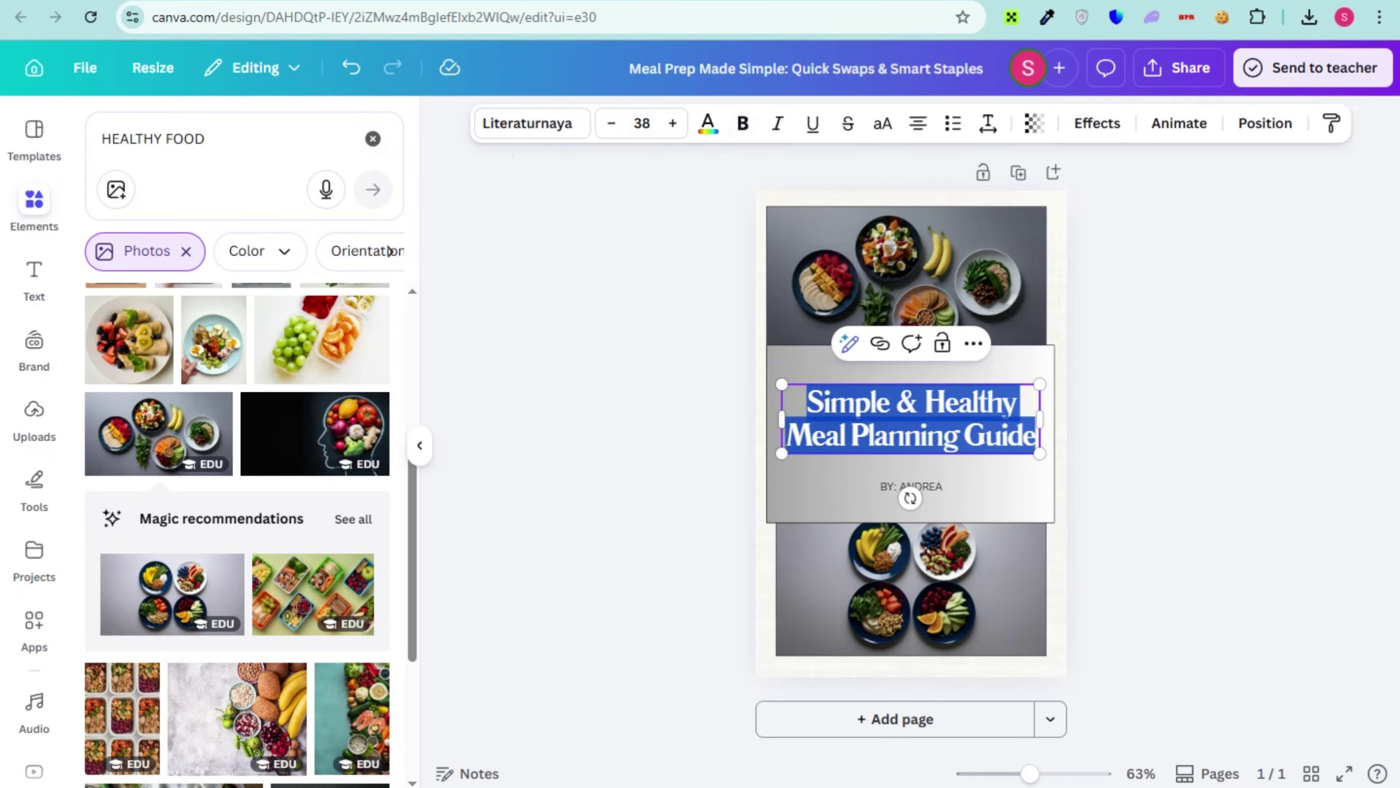
pyautogui.press('Escape')
pyautogui.press('Escape')
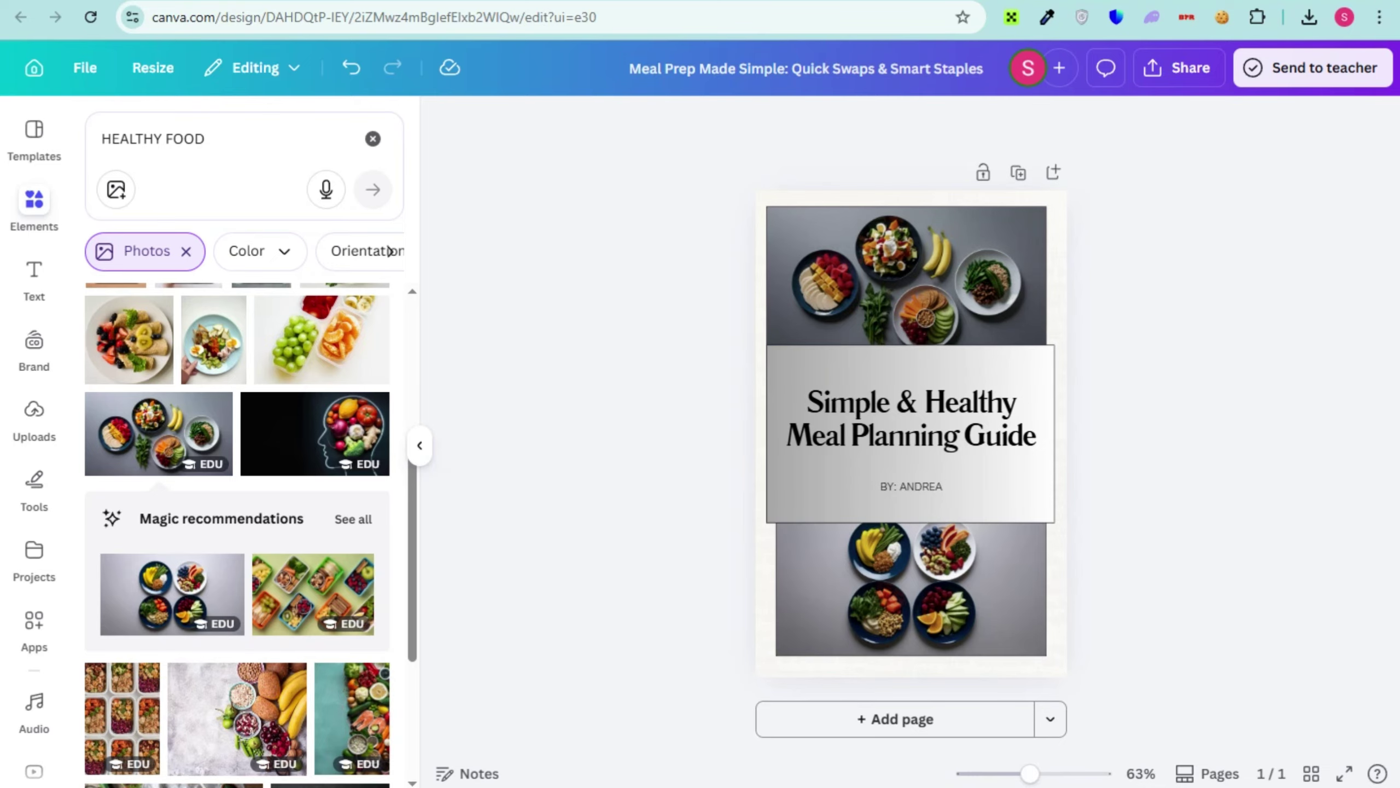
pyautogui.click(322, 339)
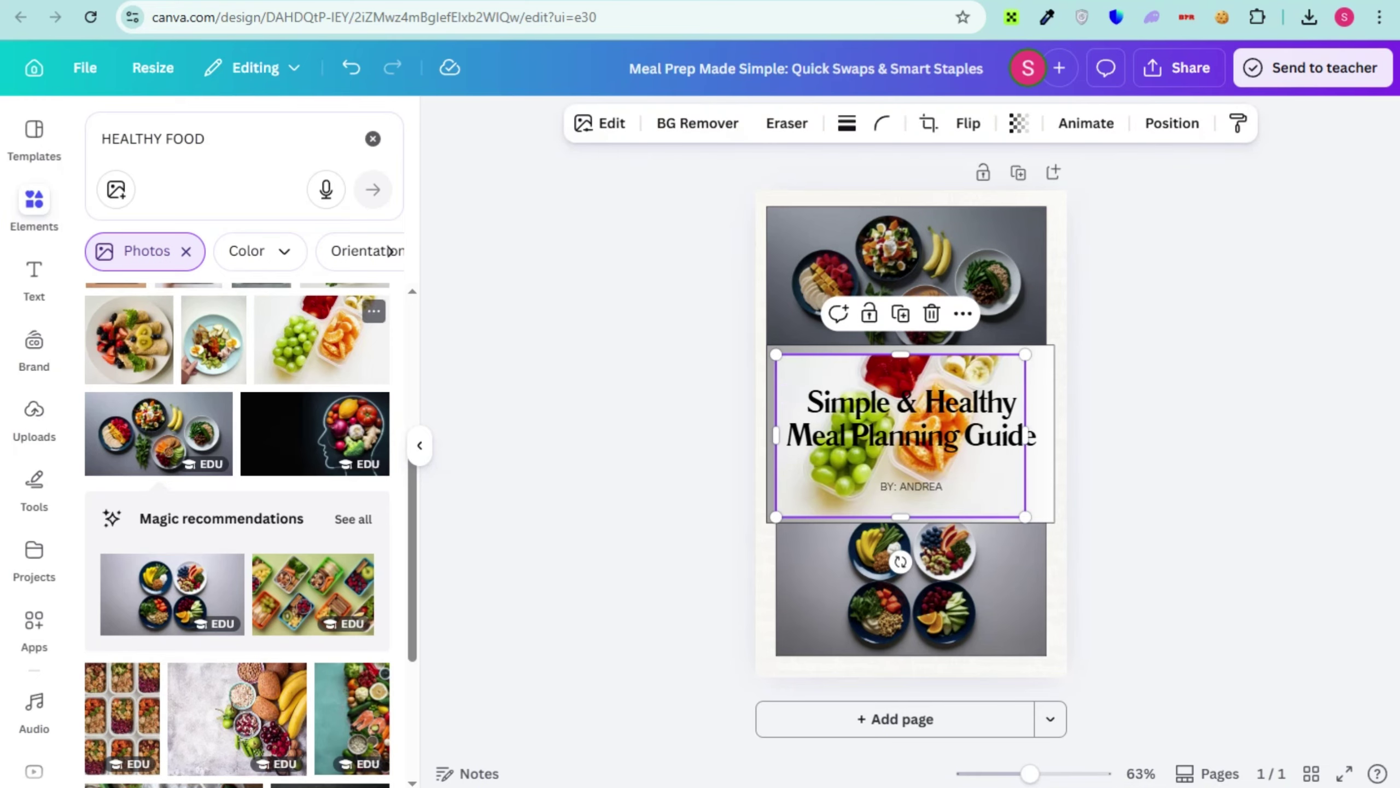
pyautogui.moveTo(1026, 354); pyautogui.dragTo(862, 461)
pyautogui.moveTo(819, 517); pyautogui.dragTo(949, 373)
pyautogui.moveTo(992, 328); pyautogui.dragTo(1014, 492)
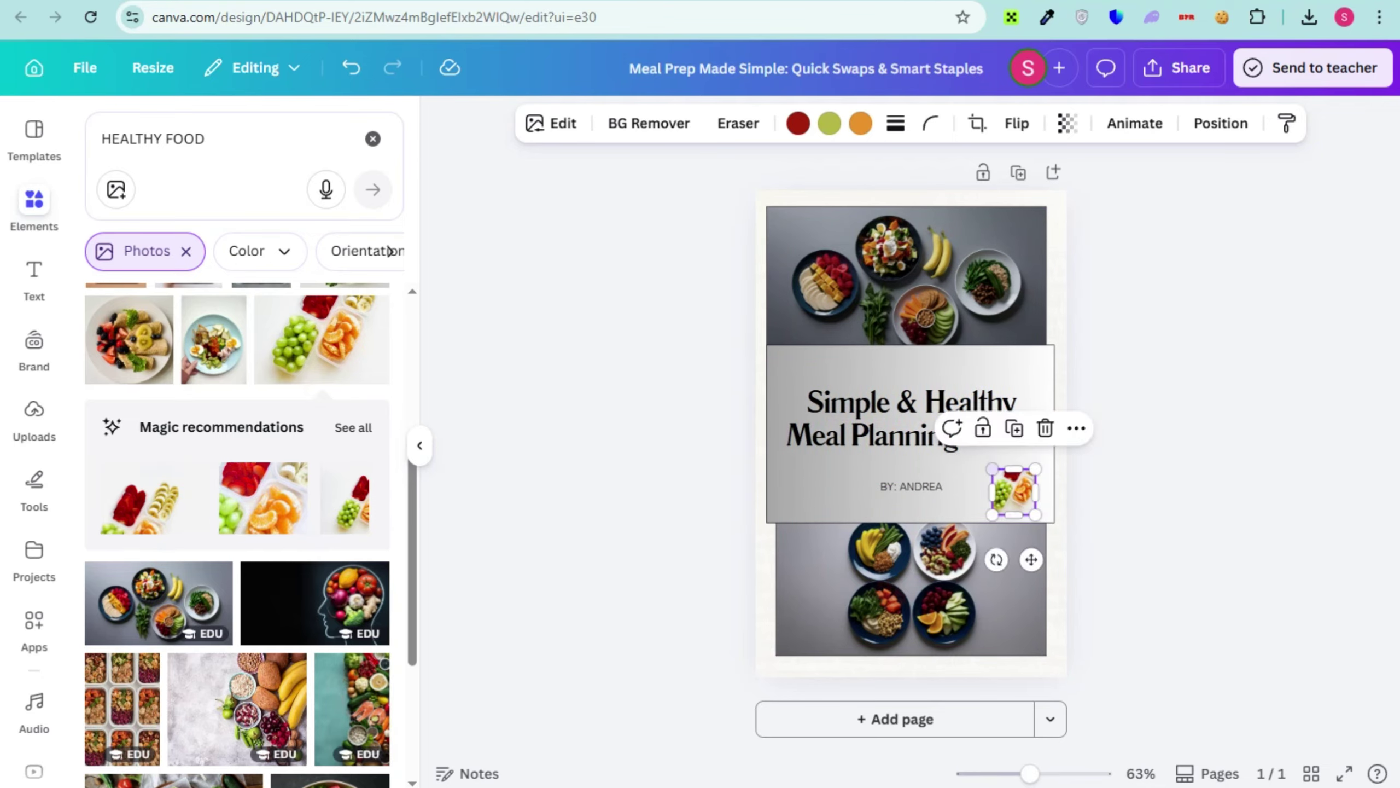
pyautogui.click(986, 468)
pyautogui.click(1013, 491)
pyautogui.press('Delete')
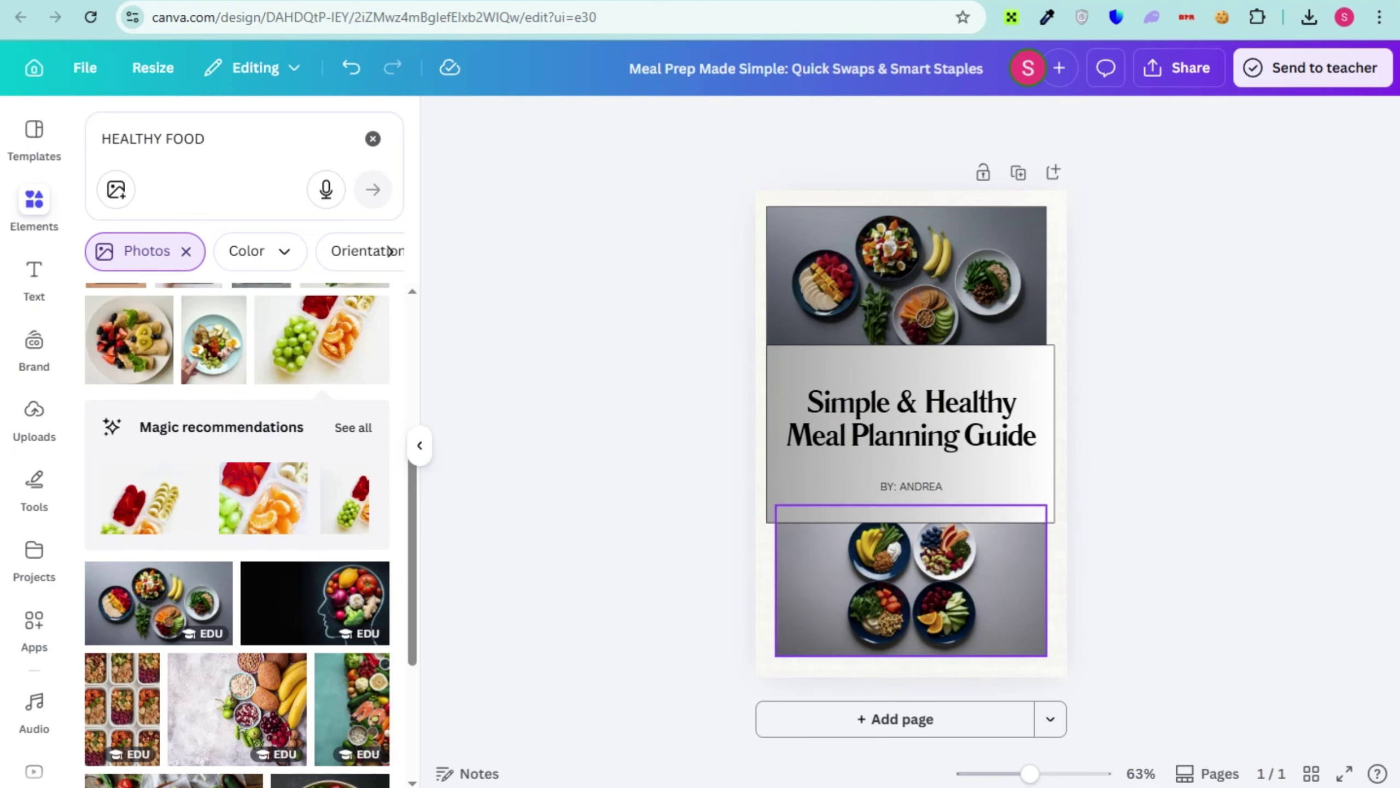
# Add a second page and apply the Green and Orange Modern Healthy Food eBook Cover template to it.
pyautogui.click(895, 719)
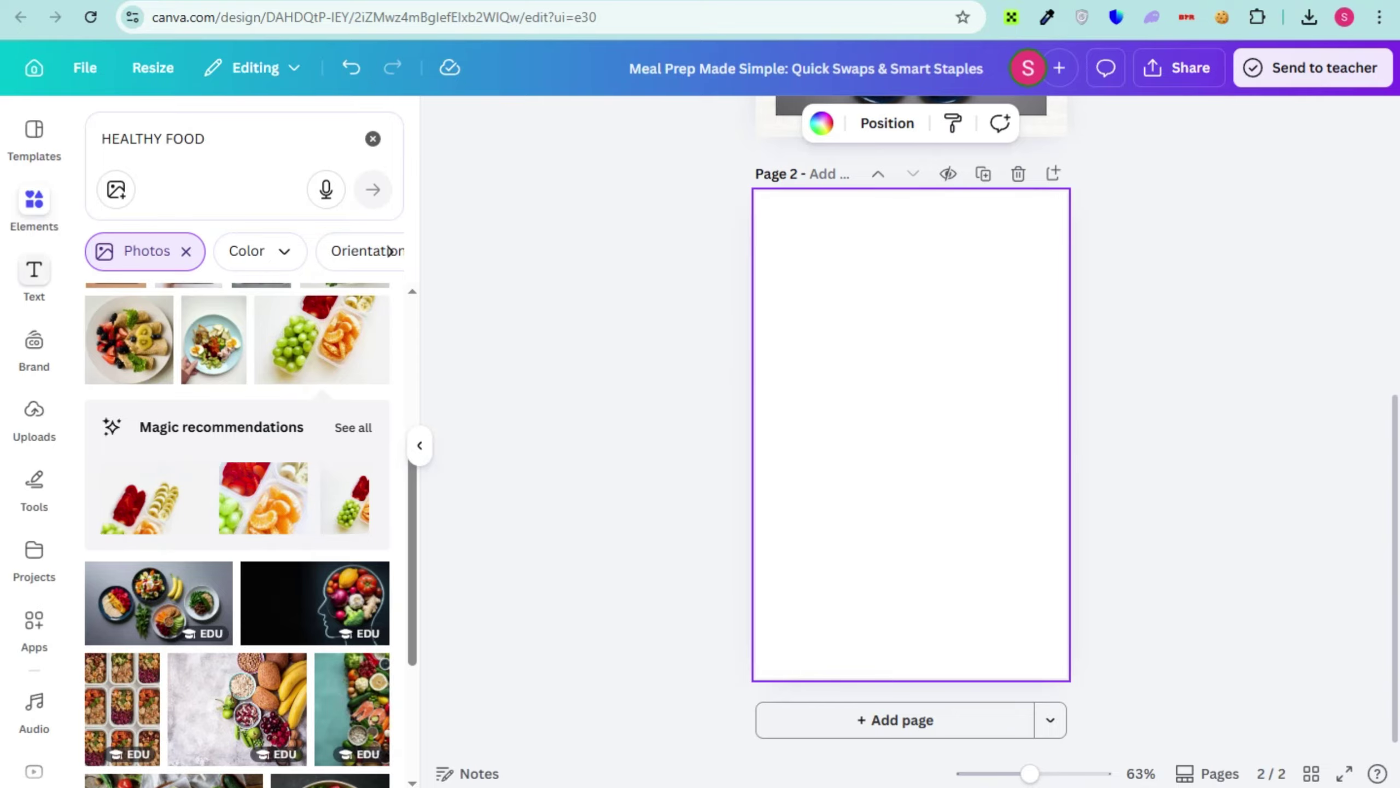
pyautogui.click(33, 135)
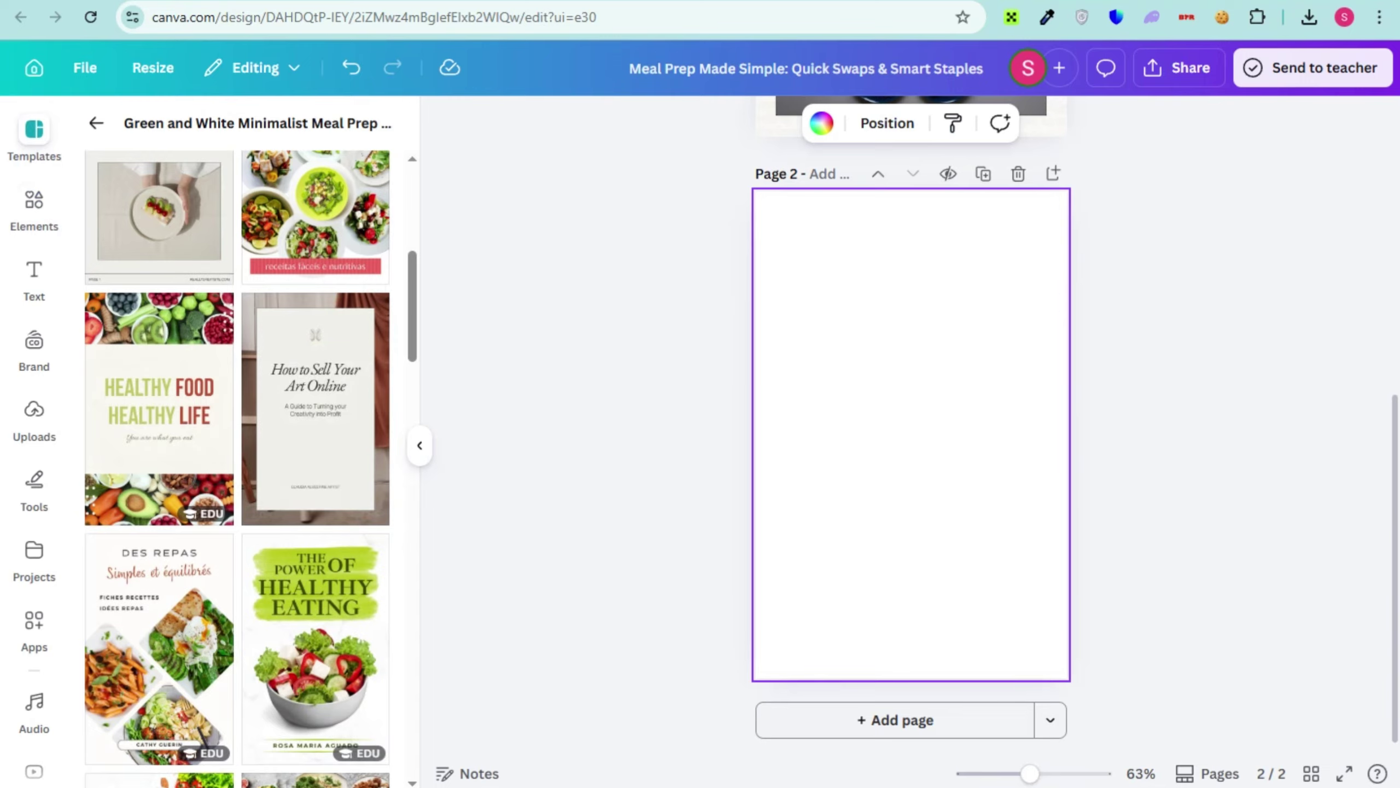
pyautogui.scroll(3, 160, 358)
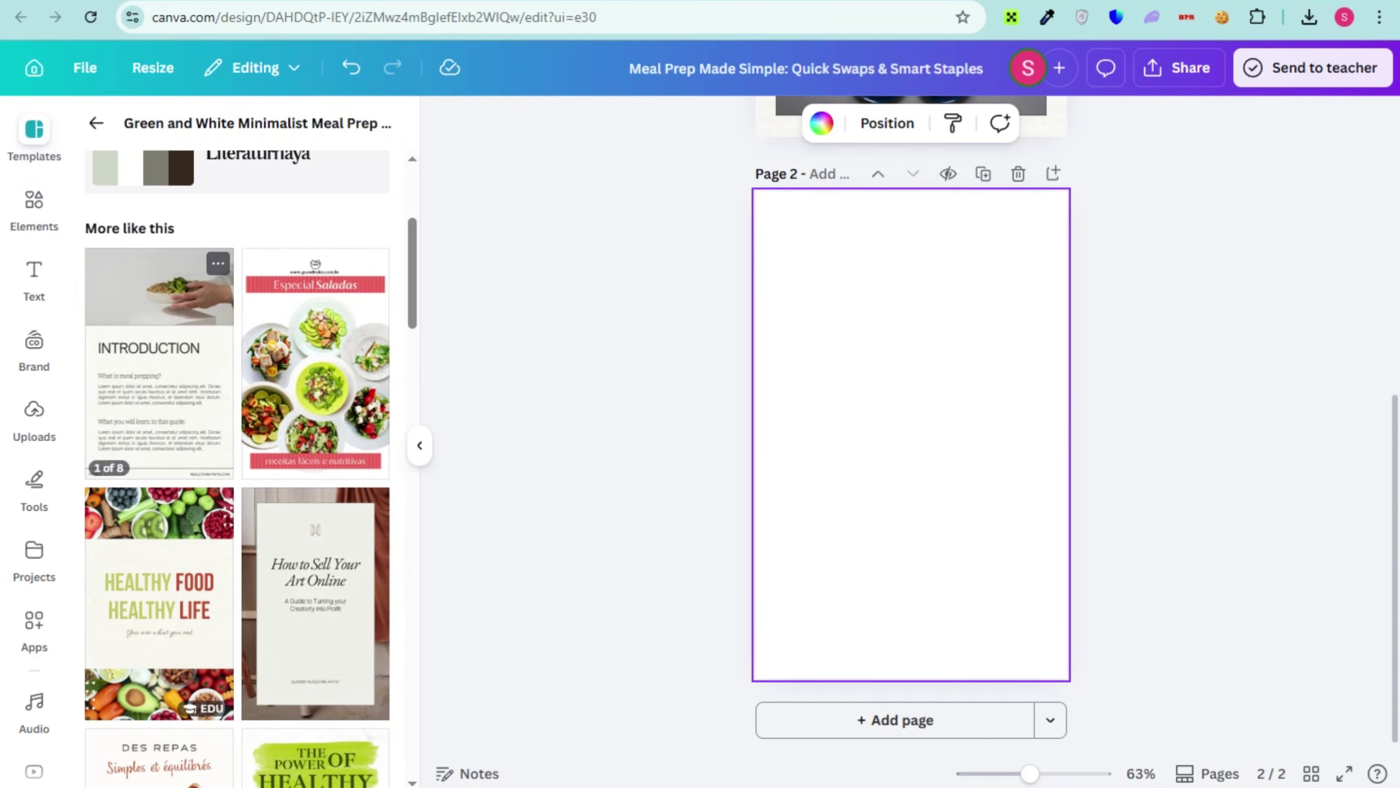
pyautogui.click(159, 381)
pyautogui.scroll(-5, 237, 469)
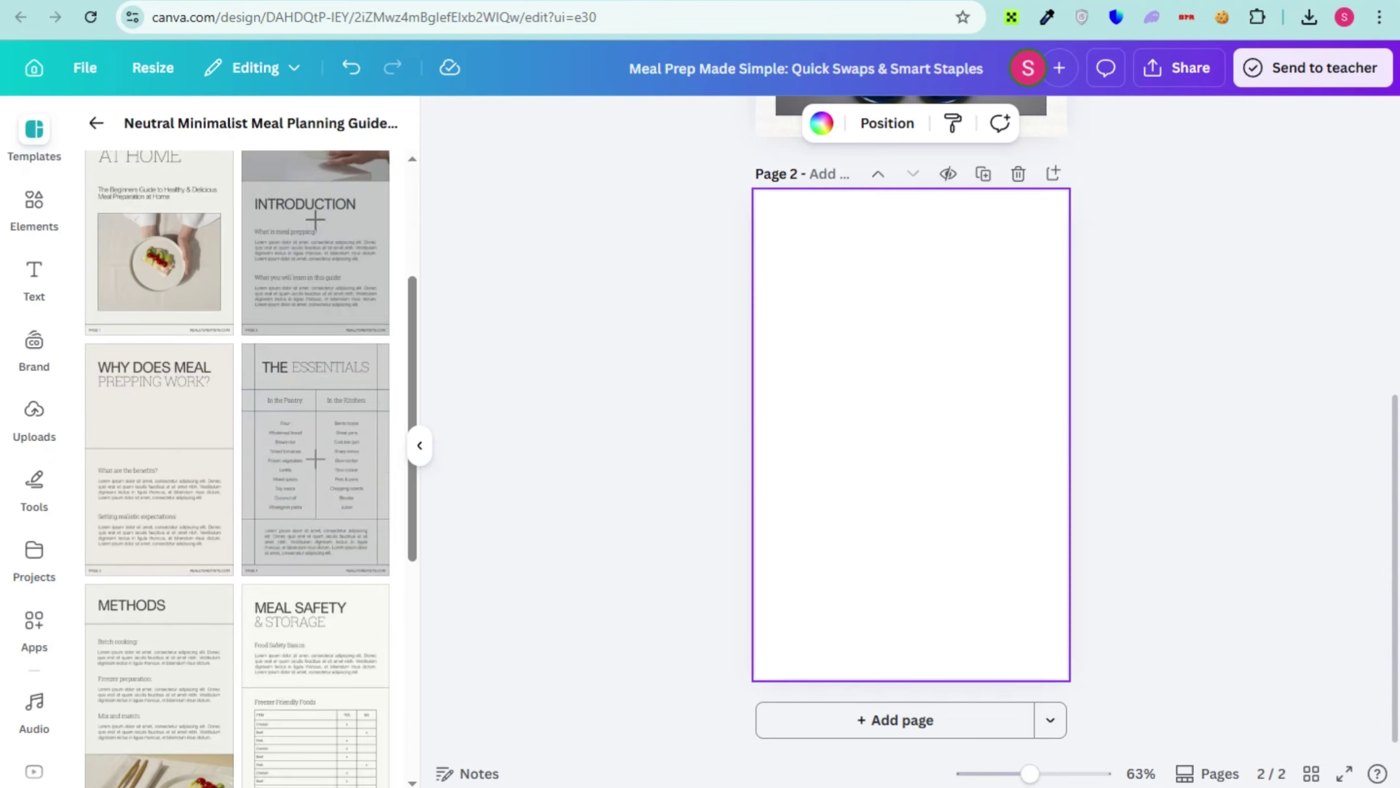
pyautogui.click(95, 123)
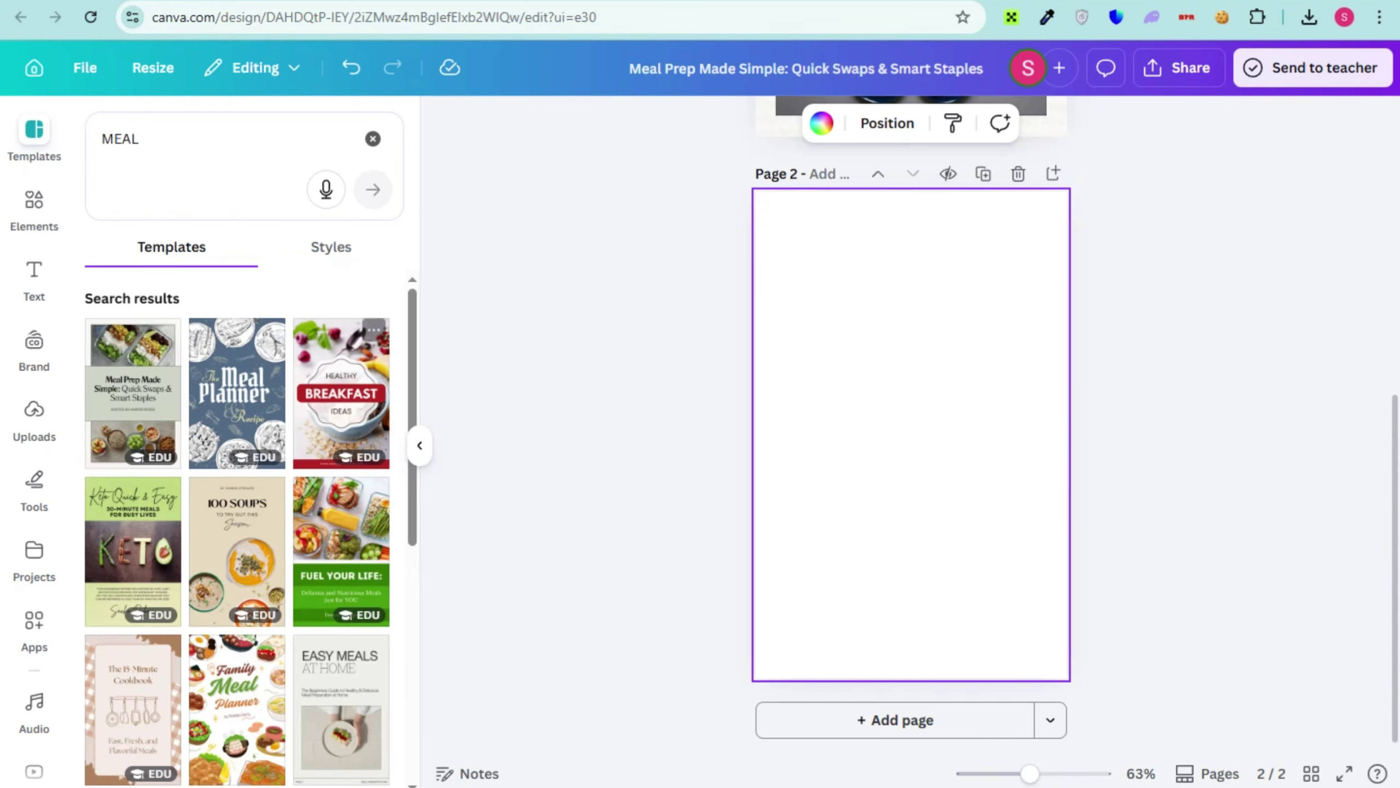
pyautogui.click(341, 552)
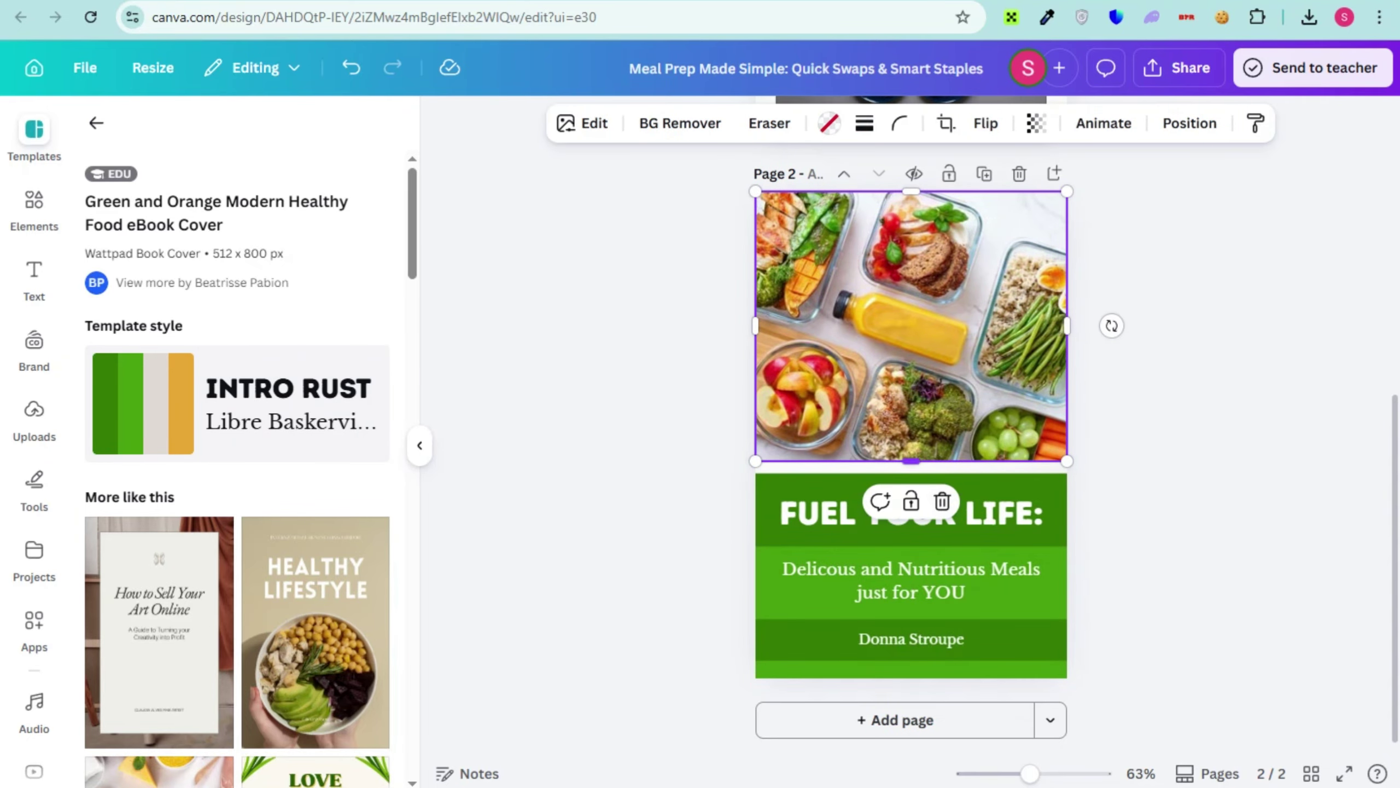
# Move page 2's photo up and replace it with the blue plate of chicken salad with boiled eggs.
pyautogui.moveTo(912, 392)
pyautogui.mouseDown()
pyautogui.moveTo(912, 243)
pyautogui.moveTo(912, 265)
pyautogui.mouseUp()
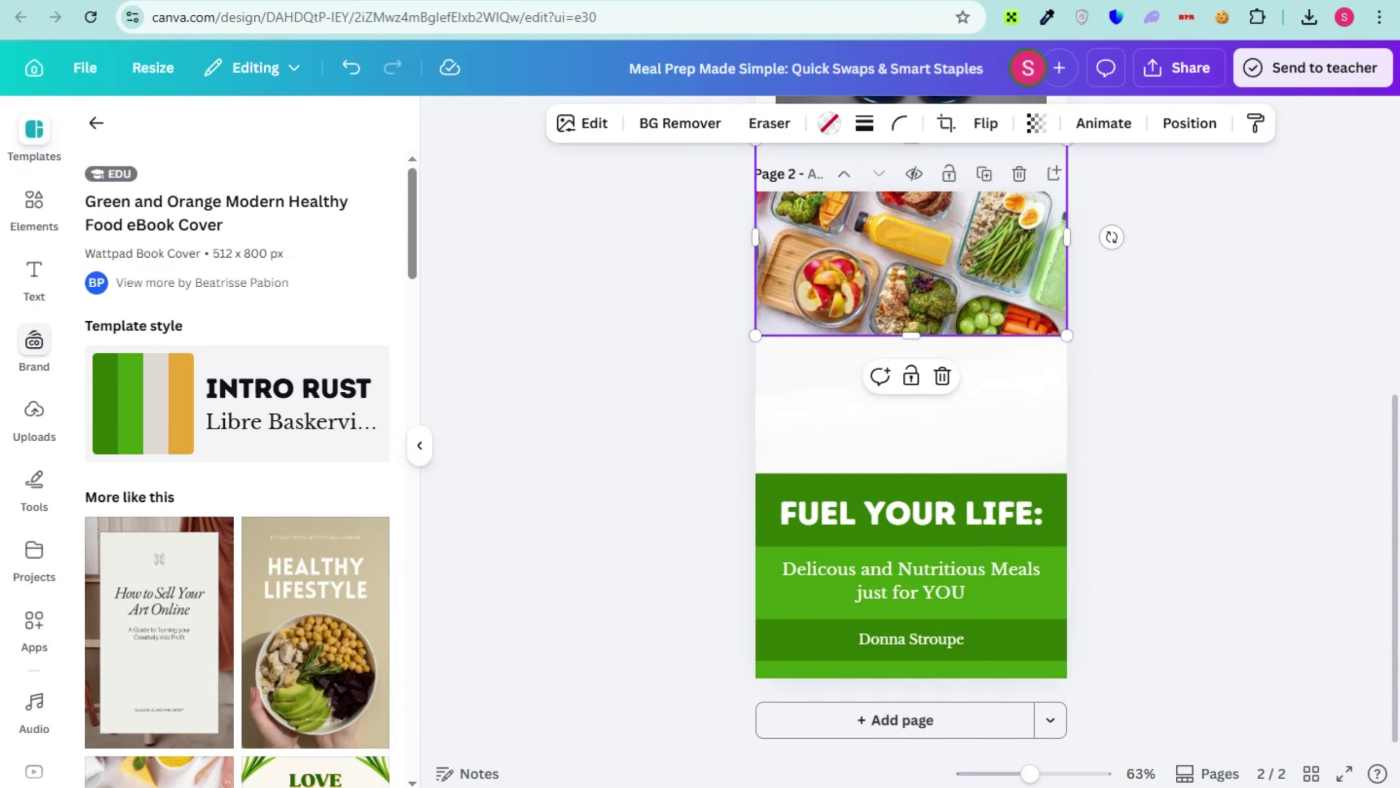
pyautogui.click(33, 204)
pyautogui.moveTo(214, 339); pyautogui.dragTo(883, 249)
pyautogui.moveTo(911, 334); pyautogui.dragTo(912, 345)
# Delete the subtitle and author text on page 2 and extend the dark green title block up to the photo.
pyautogui.click(911, 579)
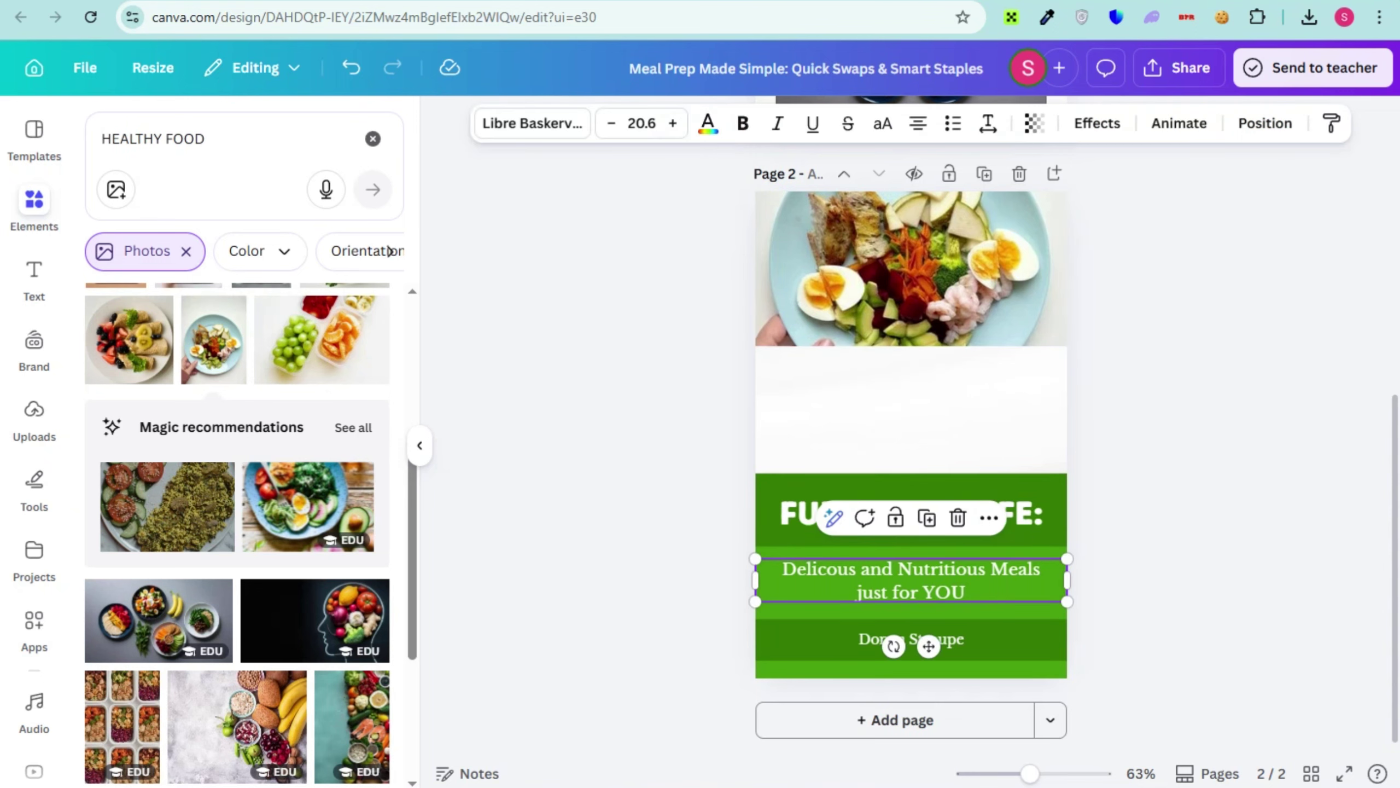
pyautogui.press('Delete')
pyautogui.click(911, 639)
pyautogui.press('Delete')
pyautogui.click(911, 485)
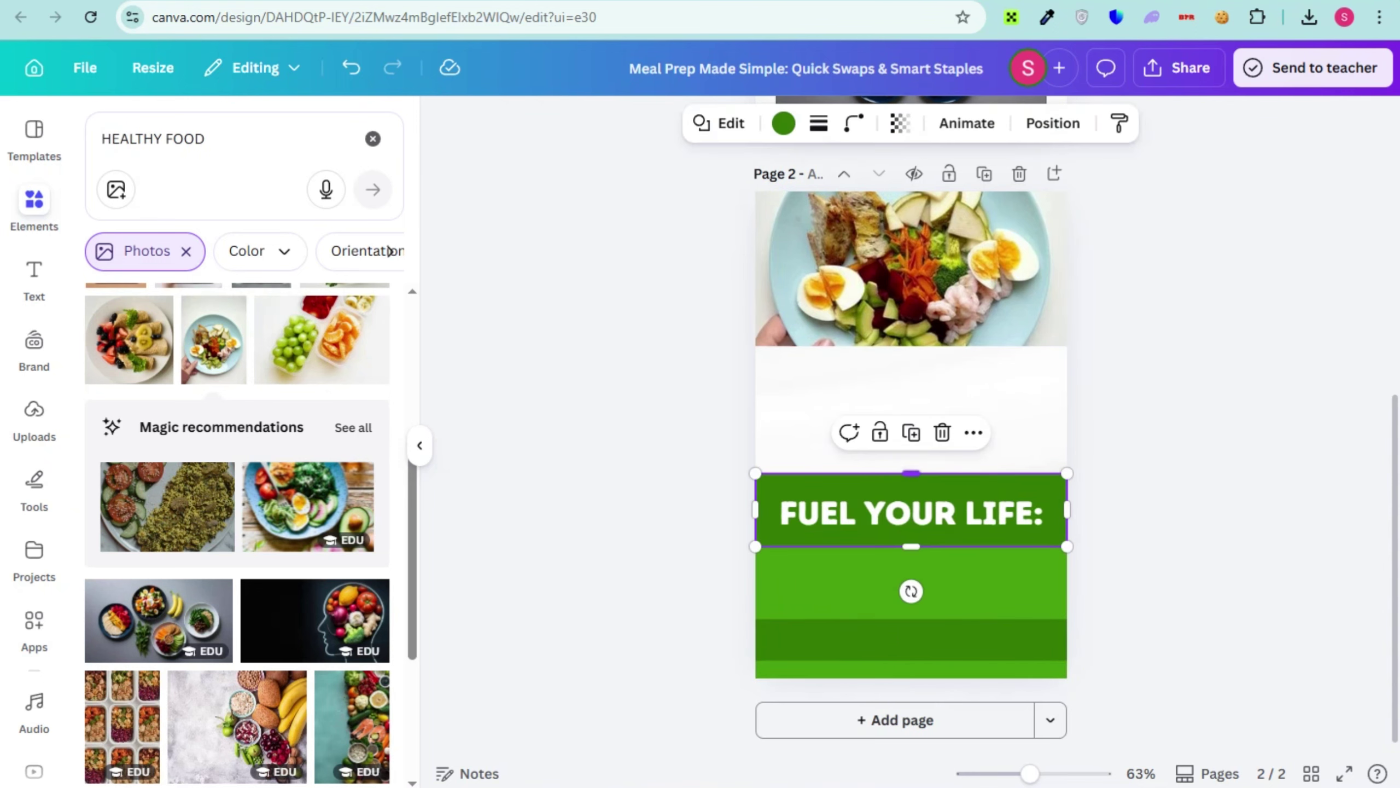
pyautogui.moveTo(911, 473); pyautogui.dragTo(911, 346)
# Shift page 2's photo down behind the green block and replace it with the recommended salad photo with egg and avocado.
pyautogui.click(912, 513)
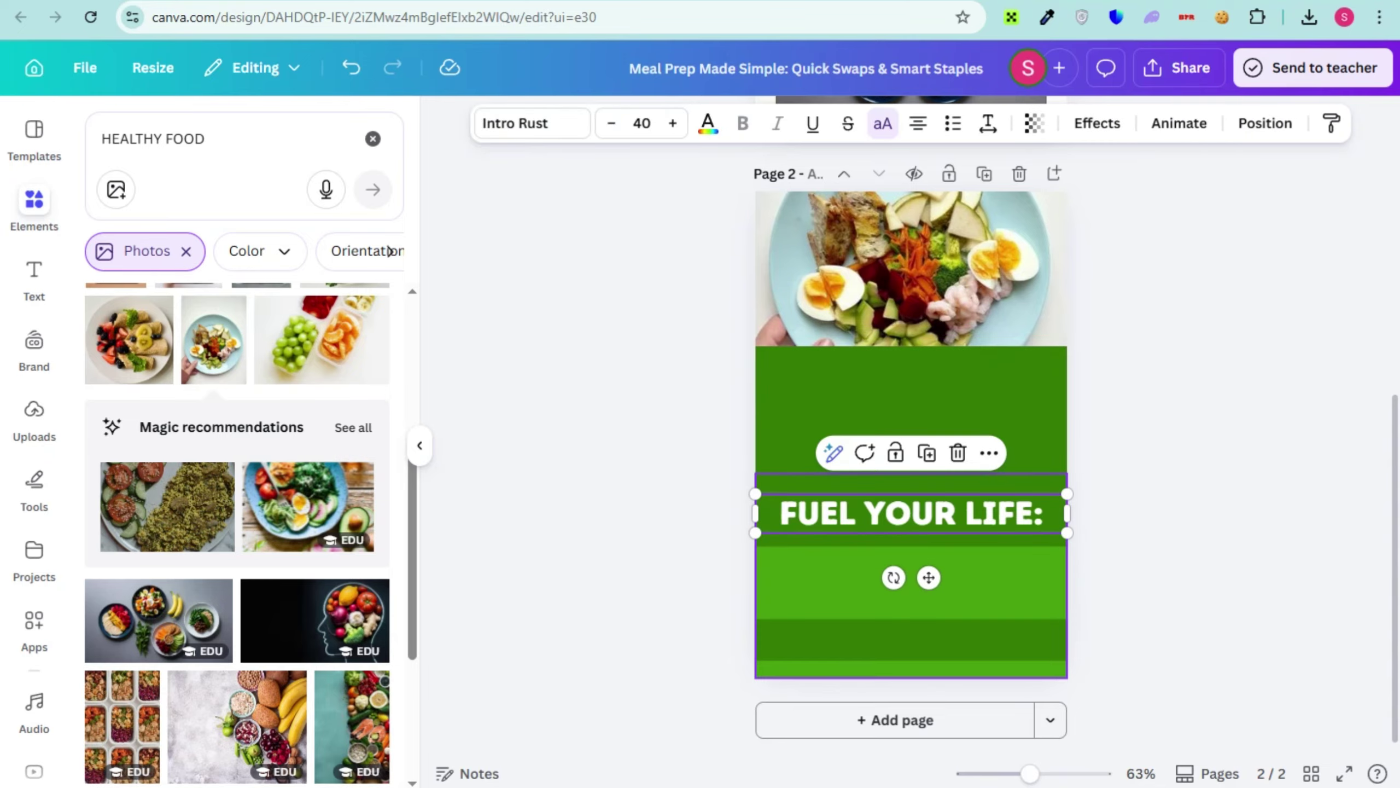
pyautogui.click(911, 513)
pyautogui.click(911, 431)
pyautogui.moveTo(911, 265)
pyautogui.mouseDown()
pyautogui.moveTo(894, 267)
pyautogui.moveTo(911, 254)
pyautogui.mouseUp()
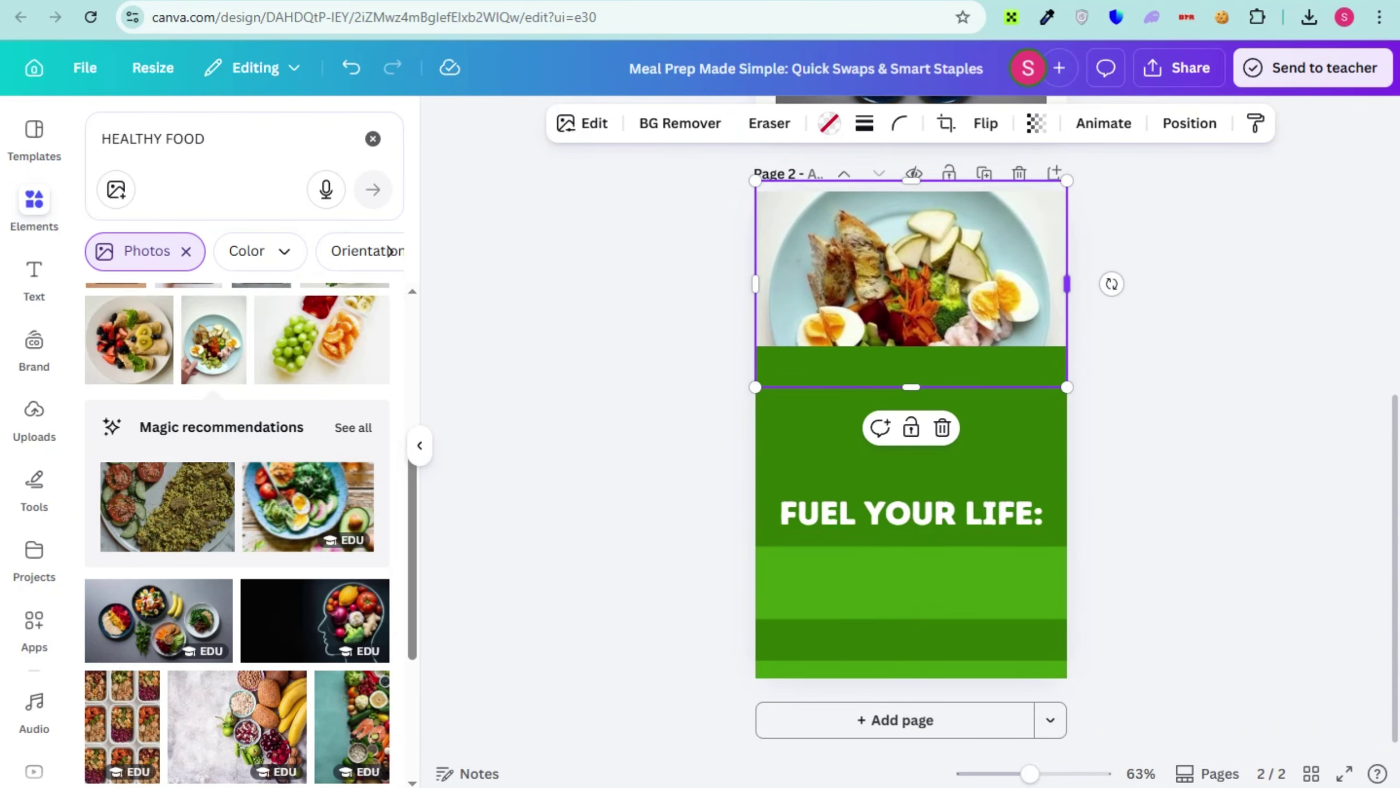
pyautogui.moveTo(359, 476); pyautogui.dragTo(910, 271)
pyautogui.scroll(5, 909, 386)
pyautogui.scroll(-5, 910, 442)
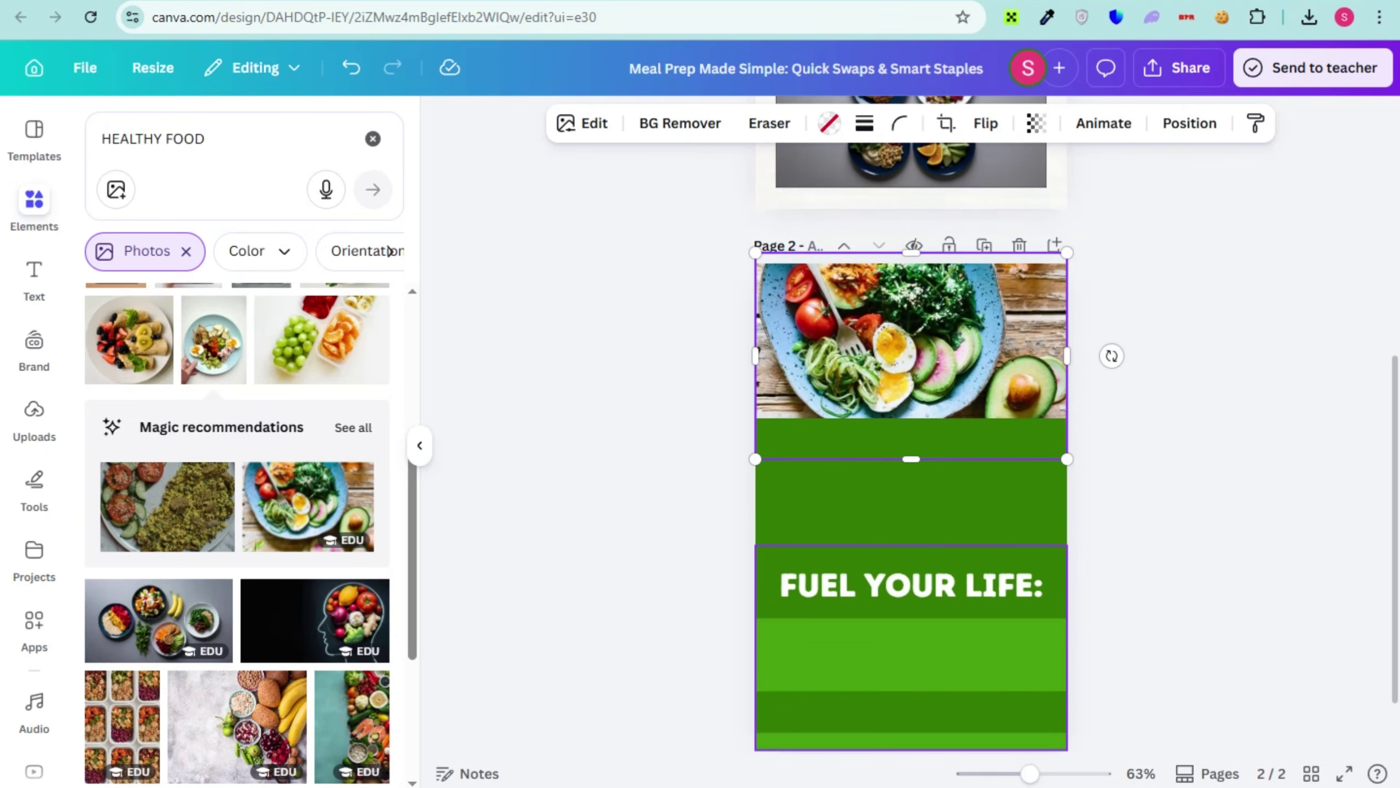
# Fill the dark green title block and the lighter green block on page 2 with the grey-to-white gradient.
pyautogui.click(911, 430)
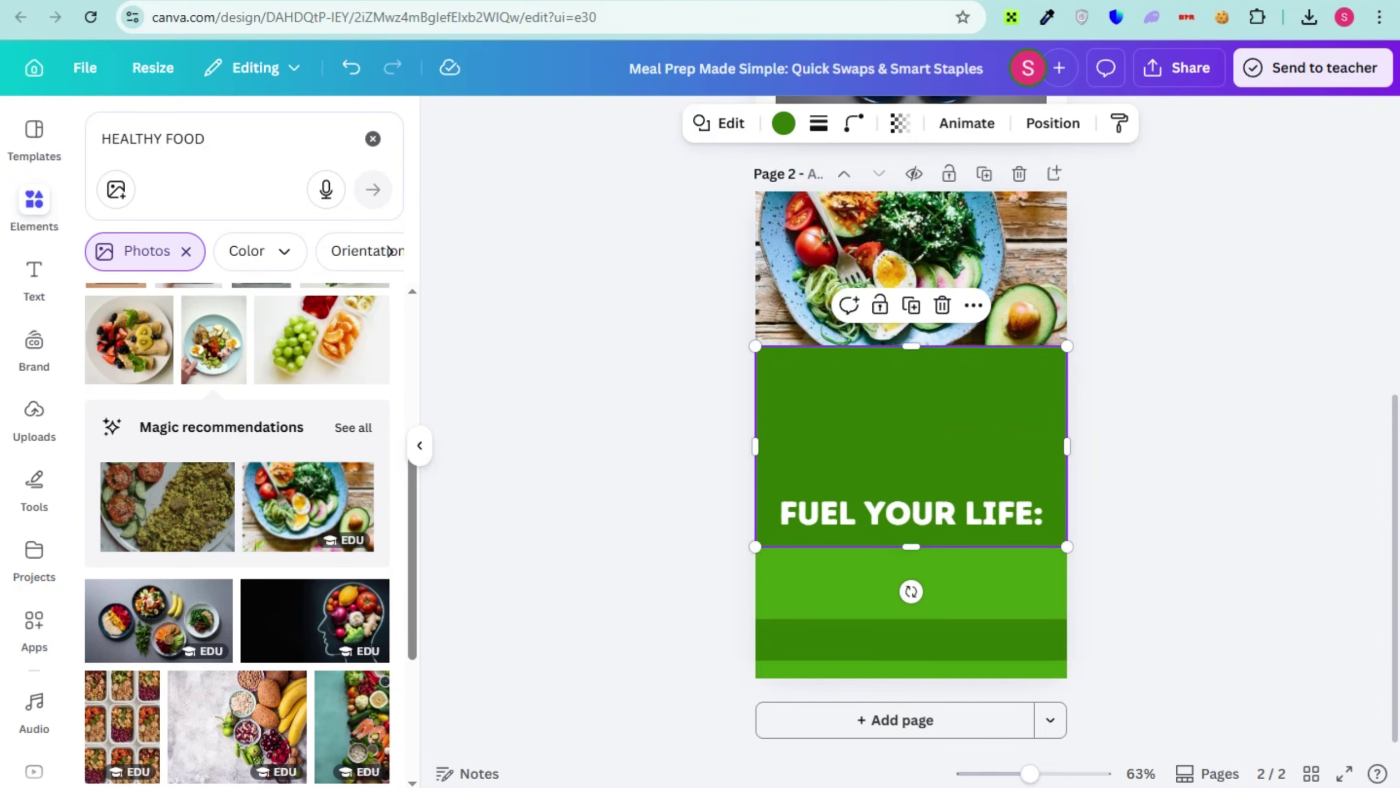
pyautogui.click(783, 122)
pyautogui.click(103, 500)
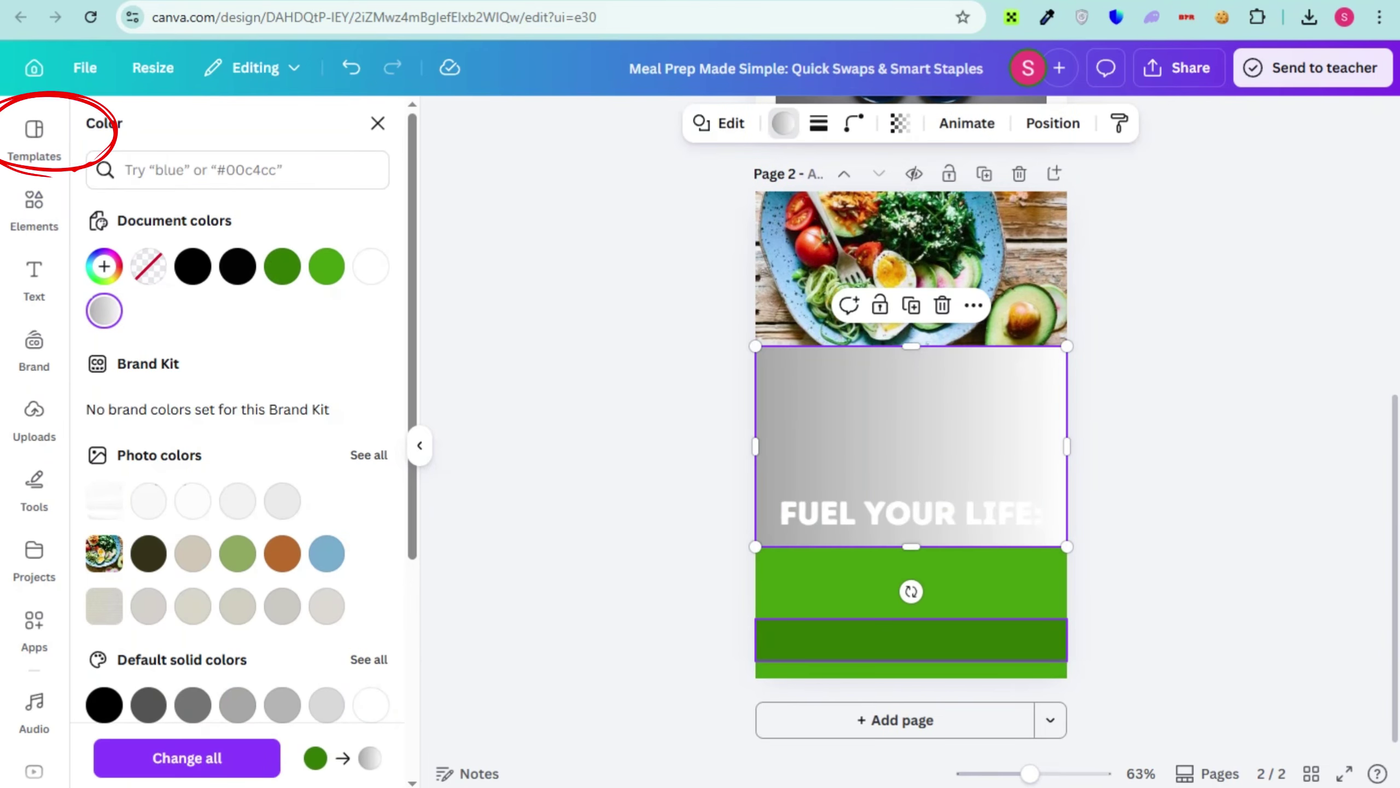
pyautogui.click(860, 587)
pyautogui.click(104, 311)
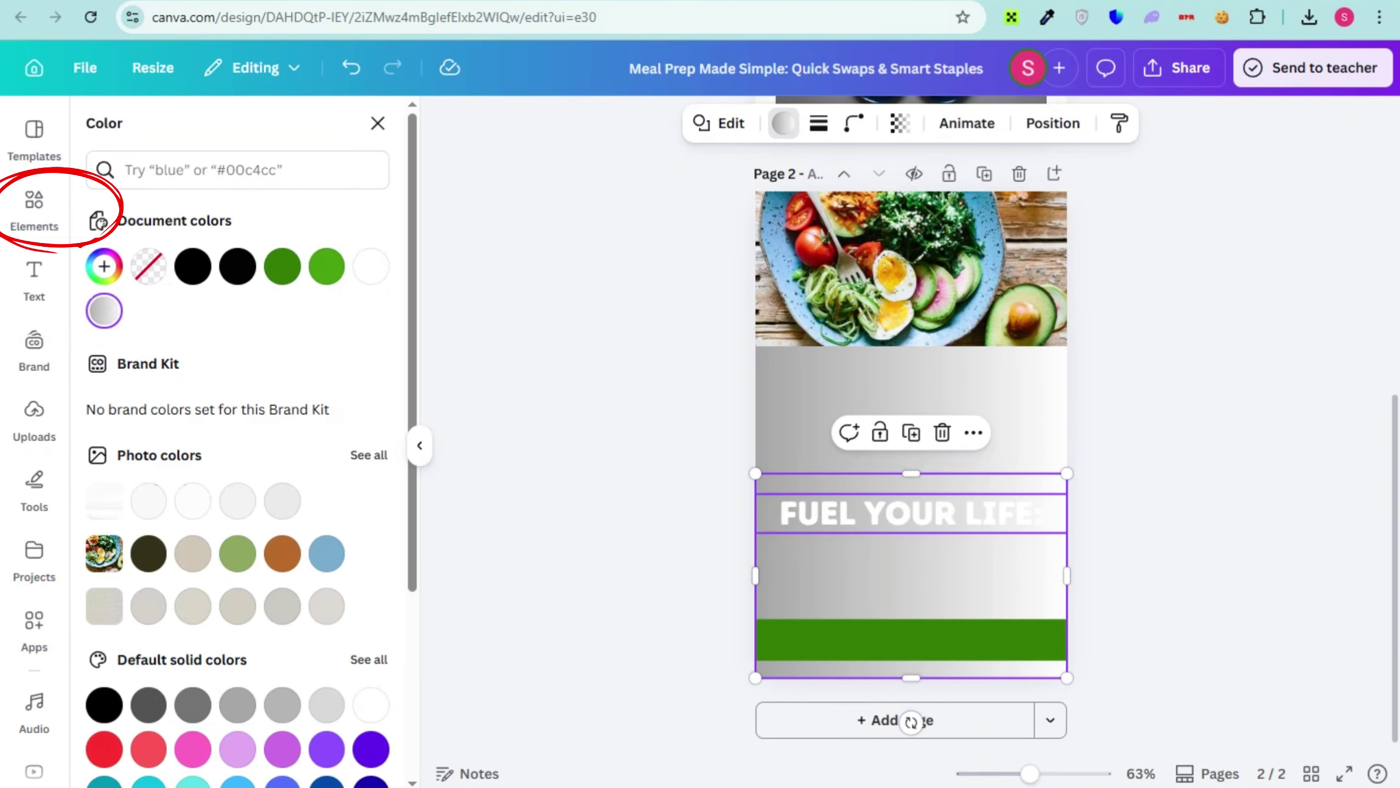
# Colour the FUEL YOUR LIFE: text black and replace it with the meal planning introduction, starting just below the photo.
pyautogui.click(909, 513)
pyautogui.click(708, 123)
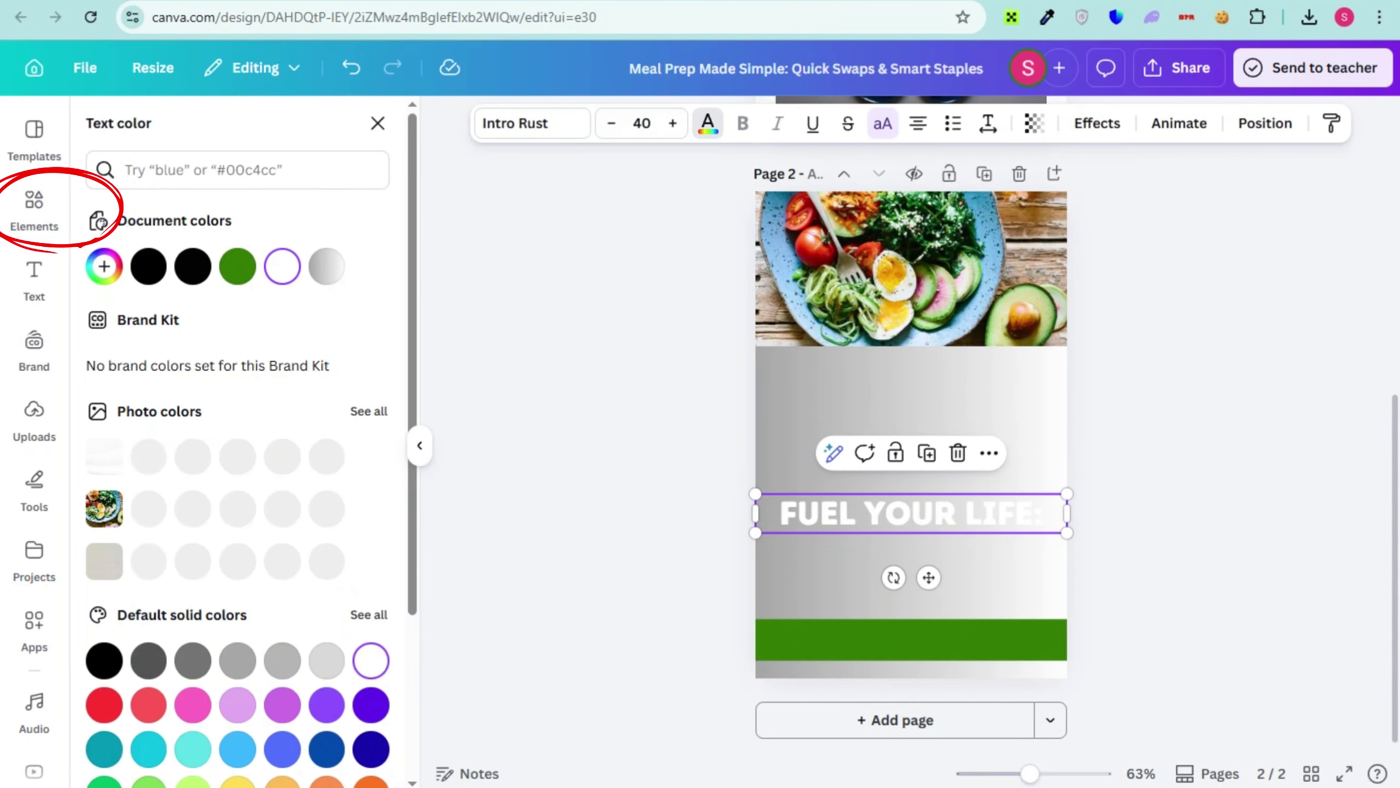
pyautogui.click(148, 267)
pyautogui.click(33, 209)
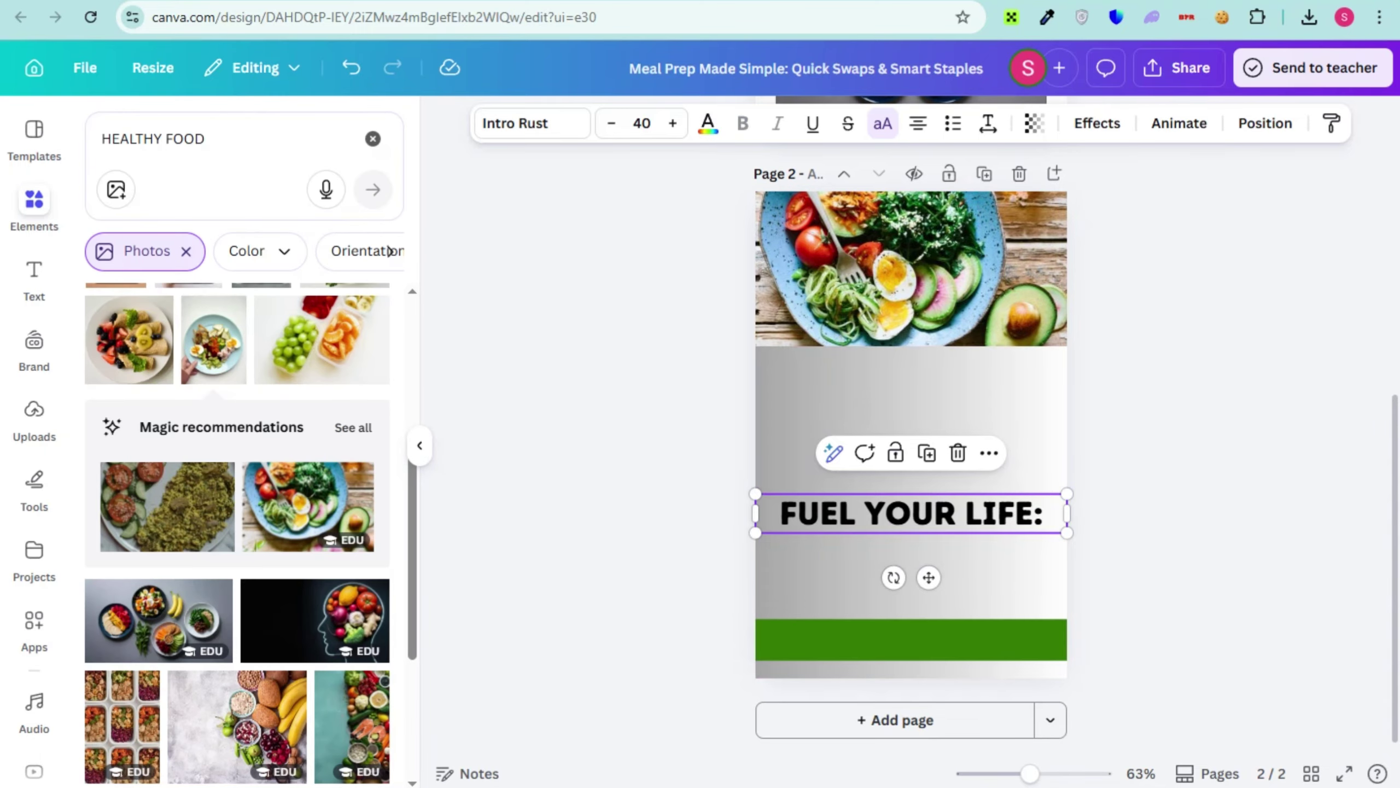
pyautogui.moveTo(909, 513); pyautogui.dragTo(899, 371)
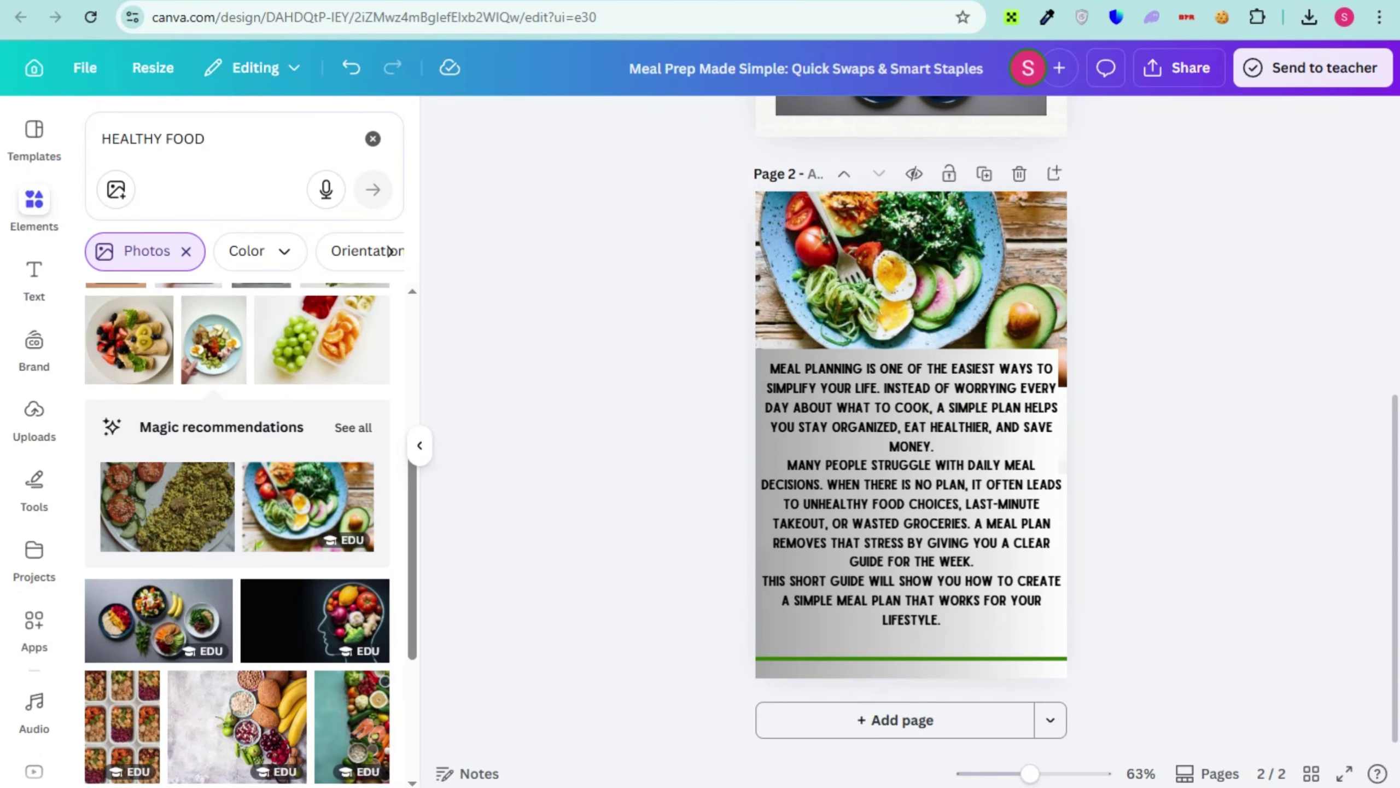
# Add a third page and set the photo of grapes, strawberries and mandarin segments as its background.
pyautogui.scroll(8, 910, 425)
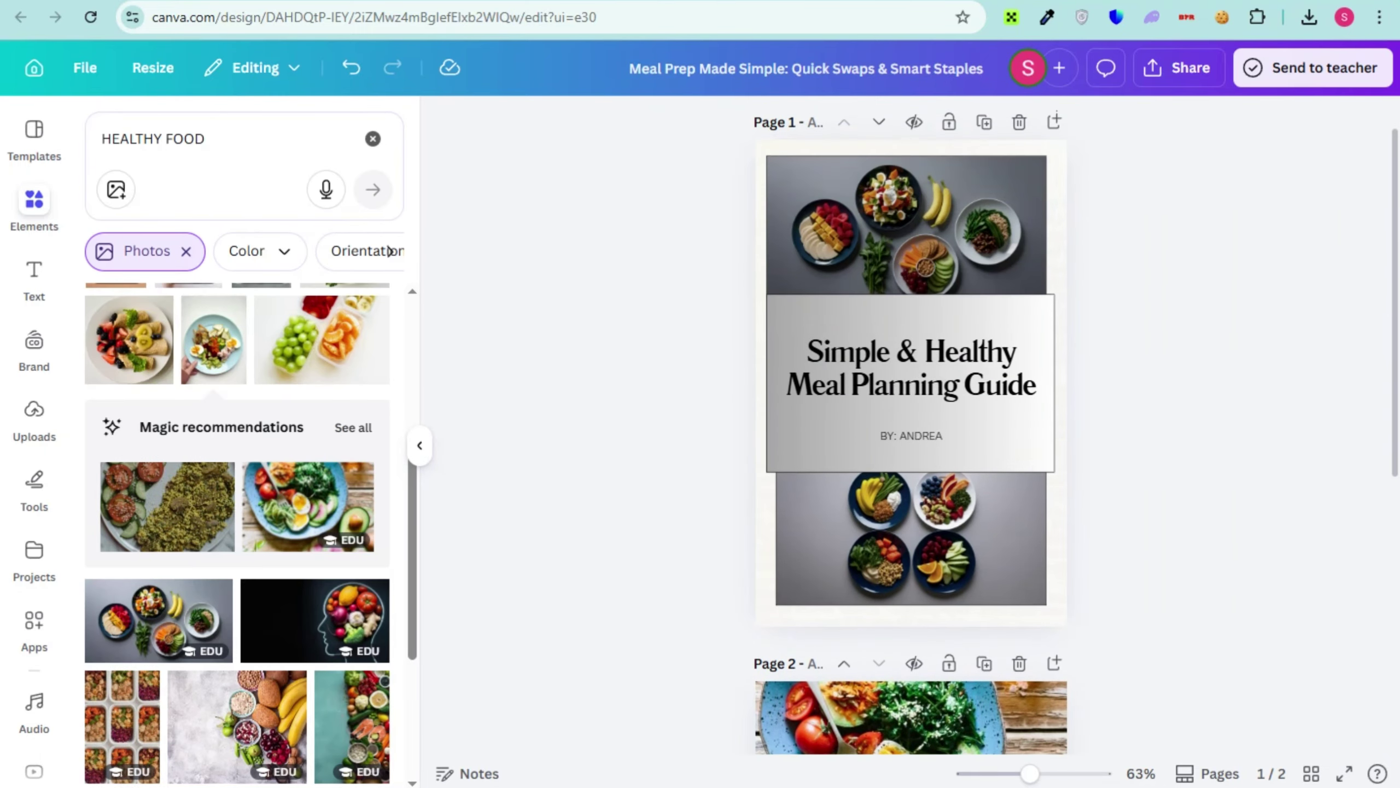
pyautogui.scroll(-8, 910, 424)
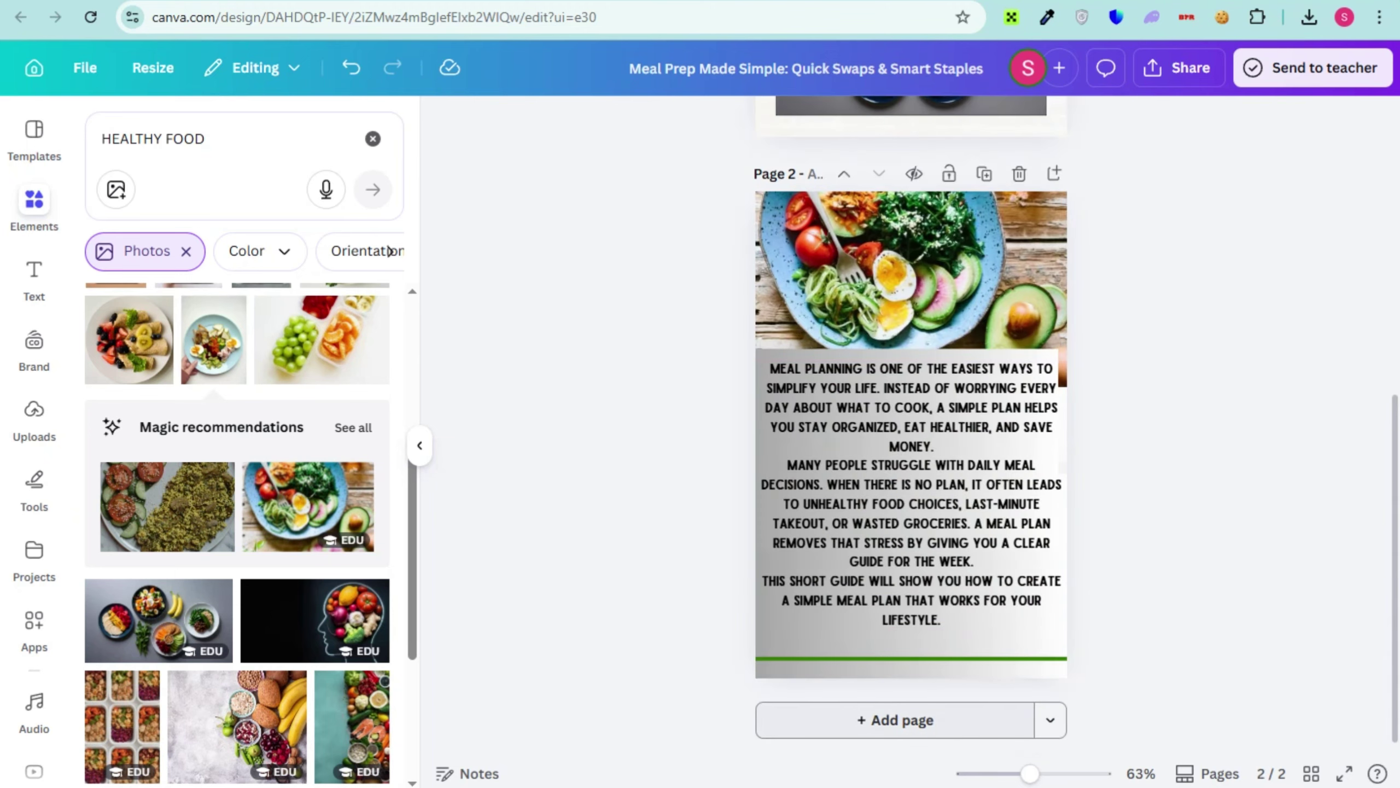
pyautogui.click(895, 720)
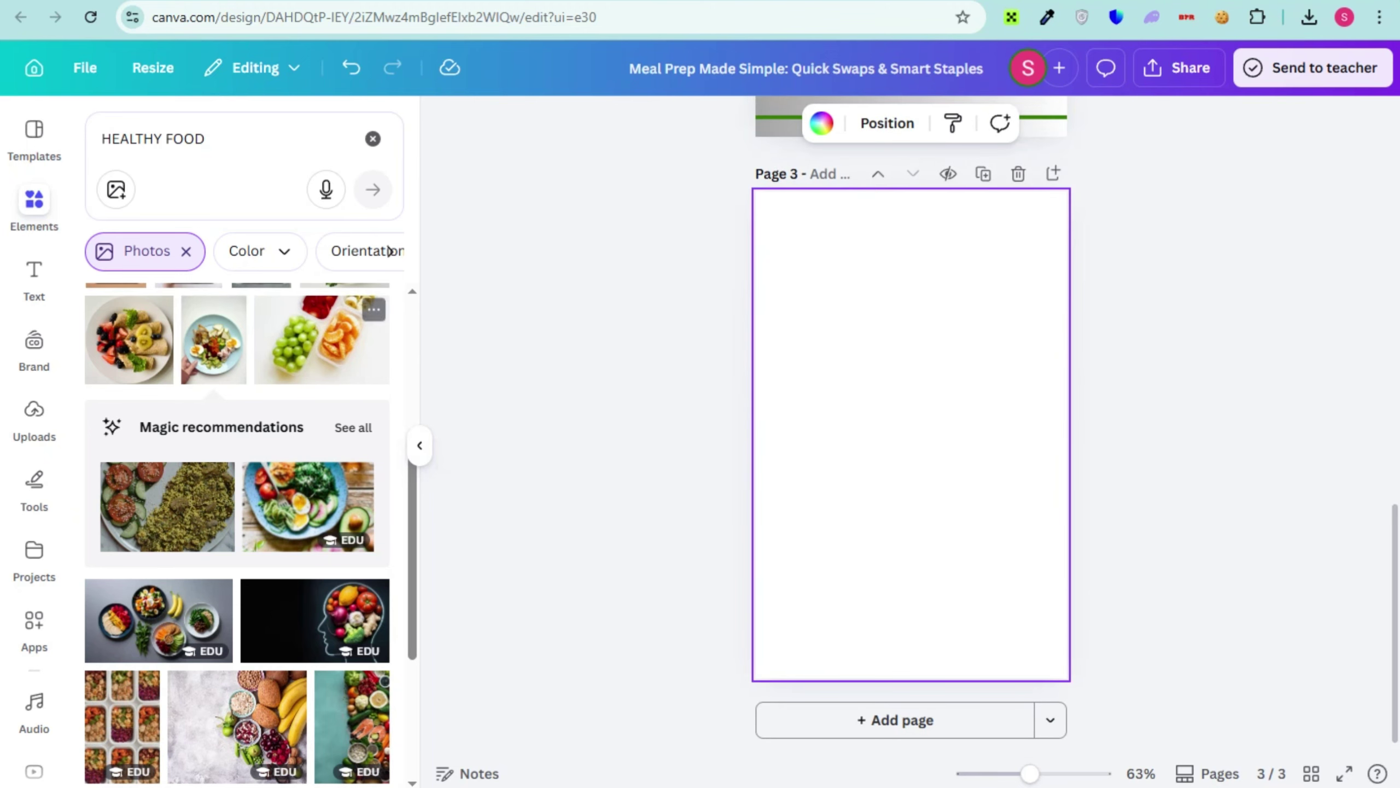
pyautogui.moveTo(322, 340); pyautogui.dragTo(878, 359)
pyautogui.rightClick(960, 358)
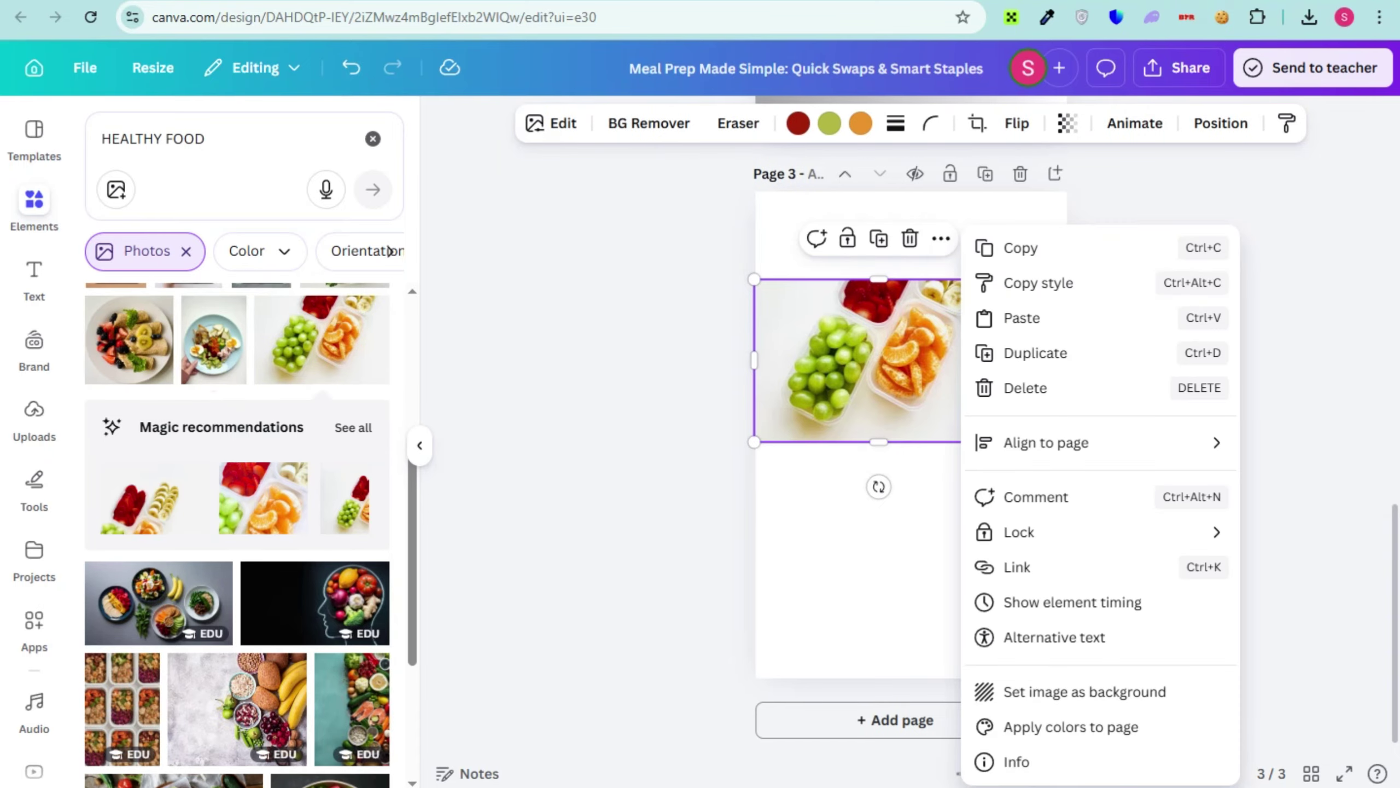
pyautogui.click(1070, 692)
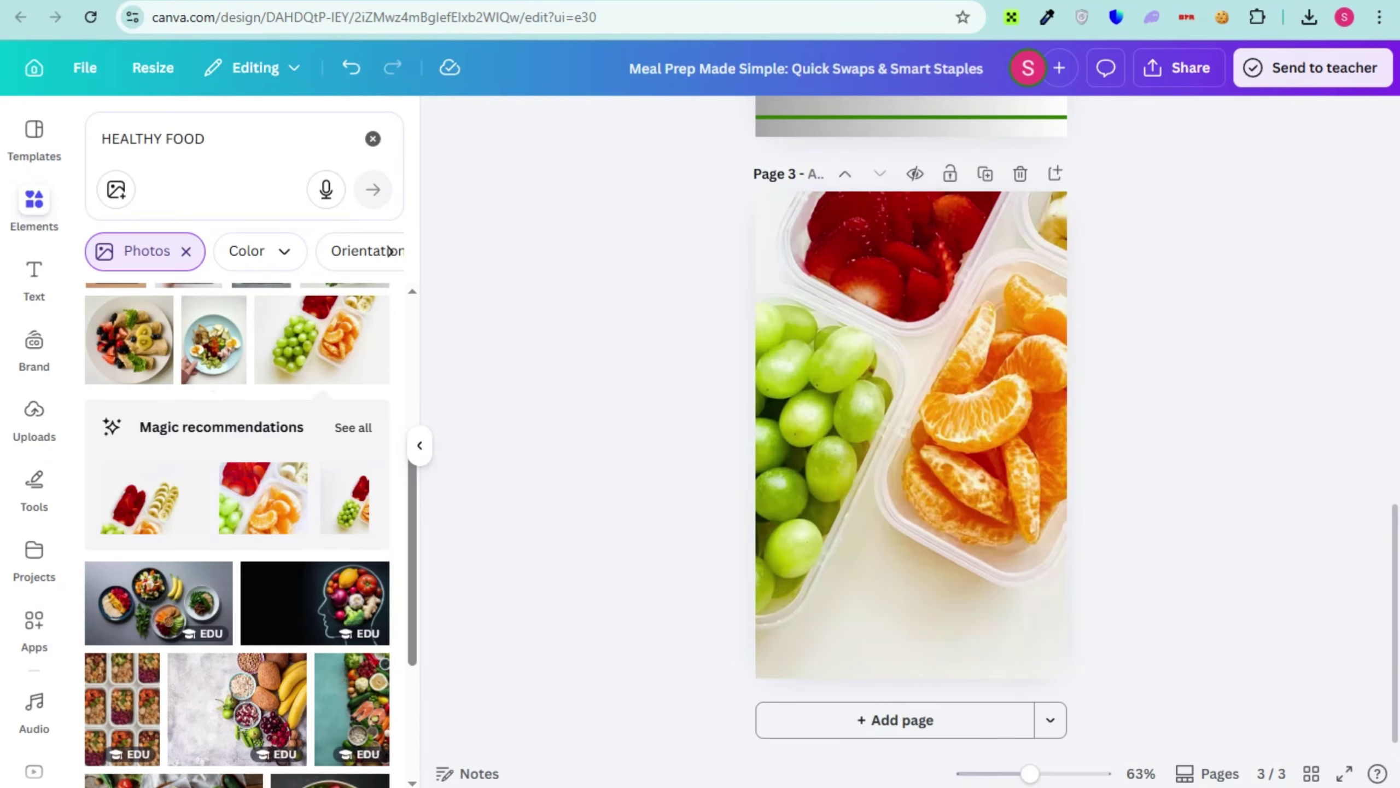
# Fade page 3's fruit background by lowering its transparency value.
pyautogui.click(960, 123)
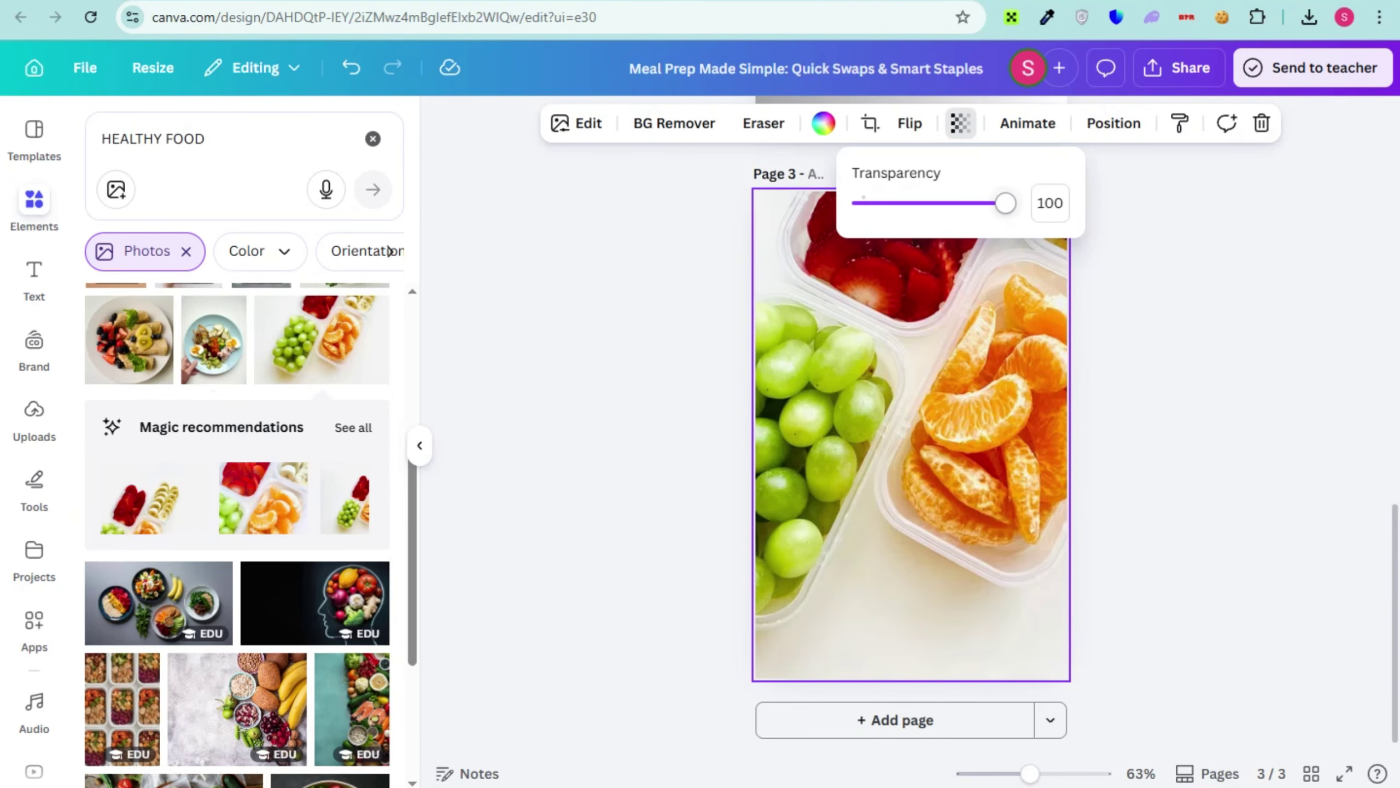
pyautogui.moveTo(1013, 203); pyautogui.dragTo(949, 203)
pyautogui.click(960, 122)
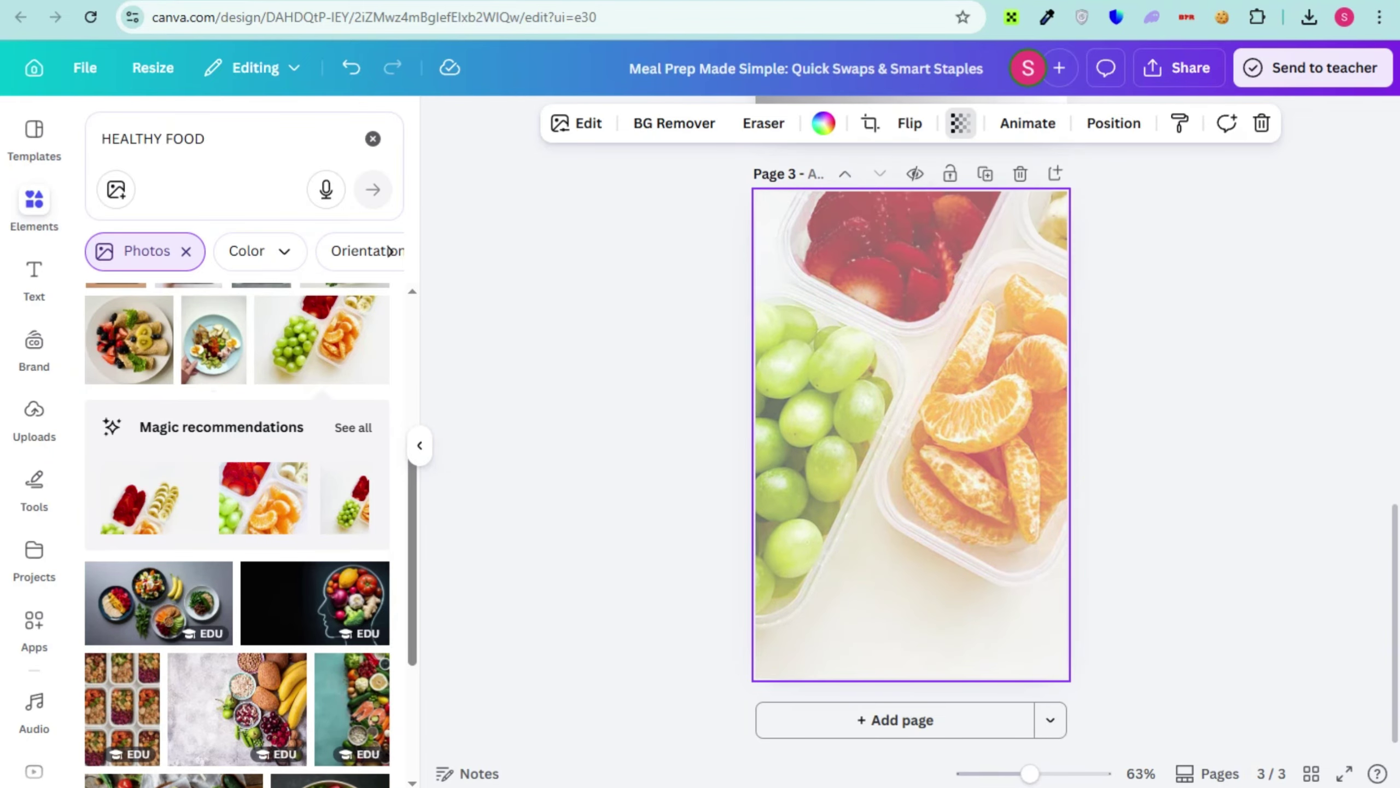
# Add the heading "Chapter 1: Why Meal Planning Matters" near page 3's upper edge and duplicate it into the white block for the body text.
pyautogui.click(34, 276)
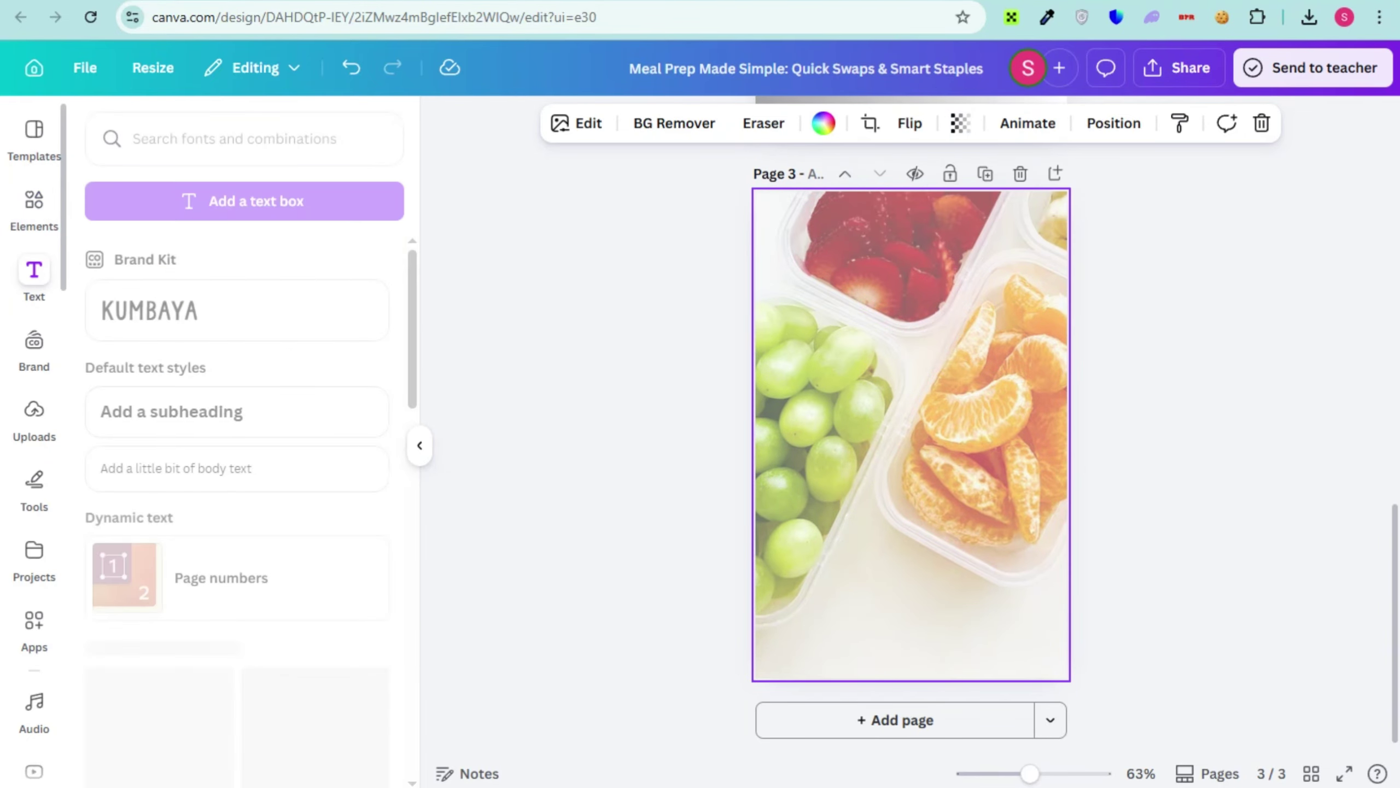
pyautogui.click(244, 201)
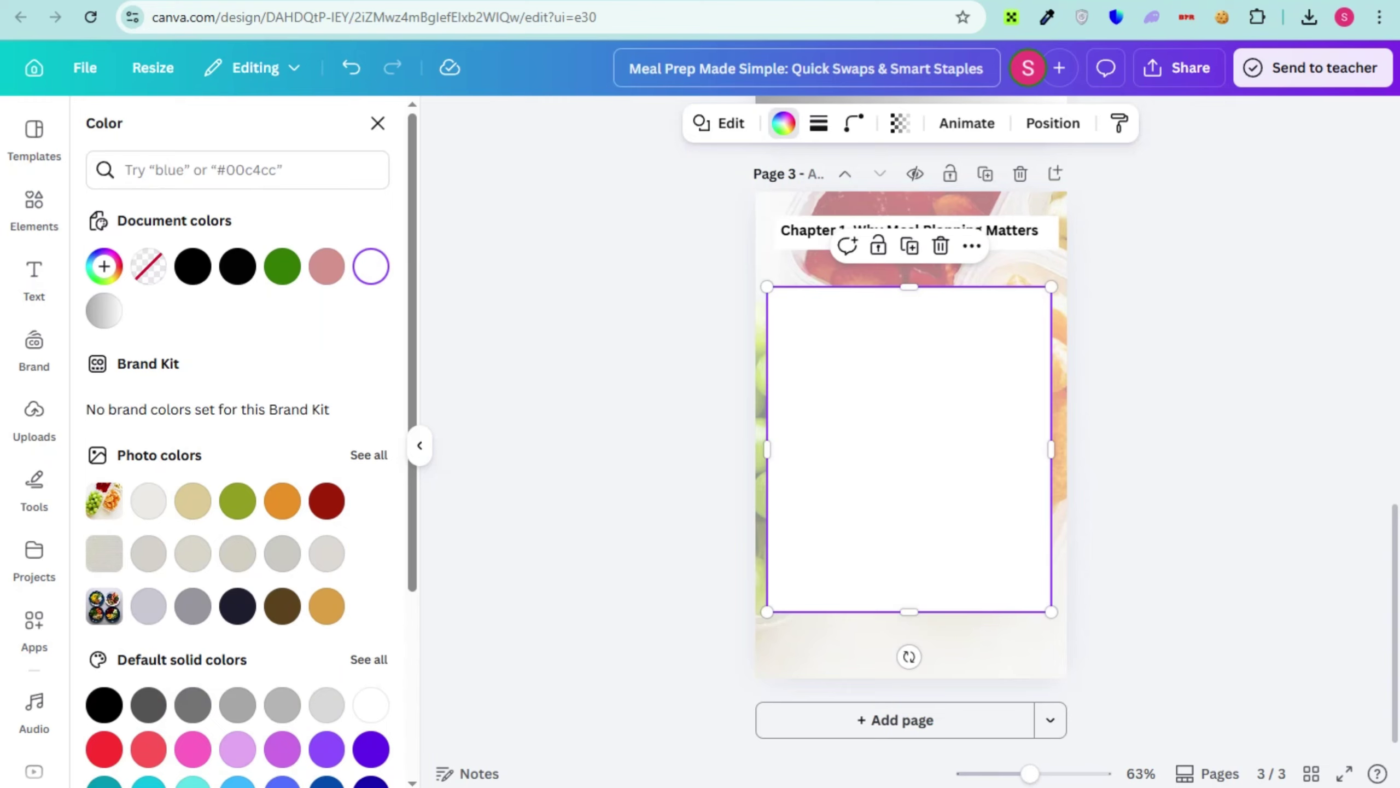
pyautogui.click(910, 230)
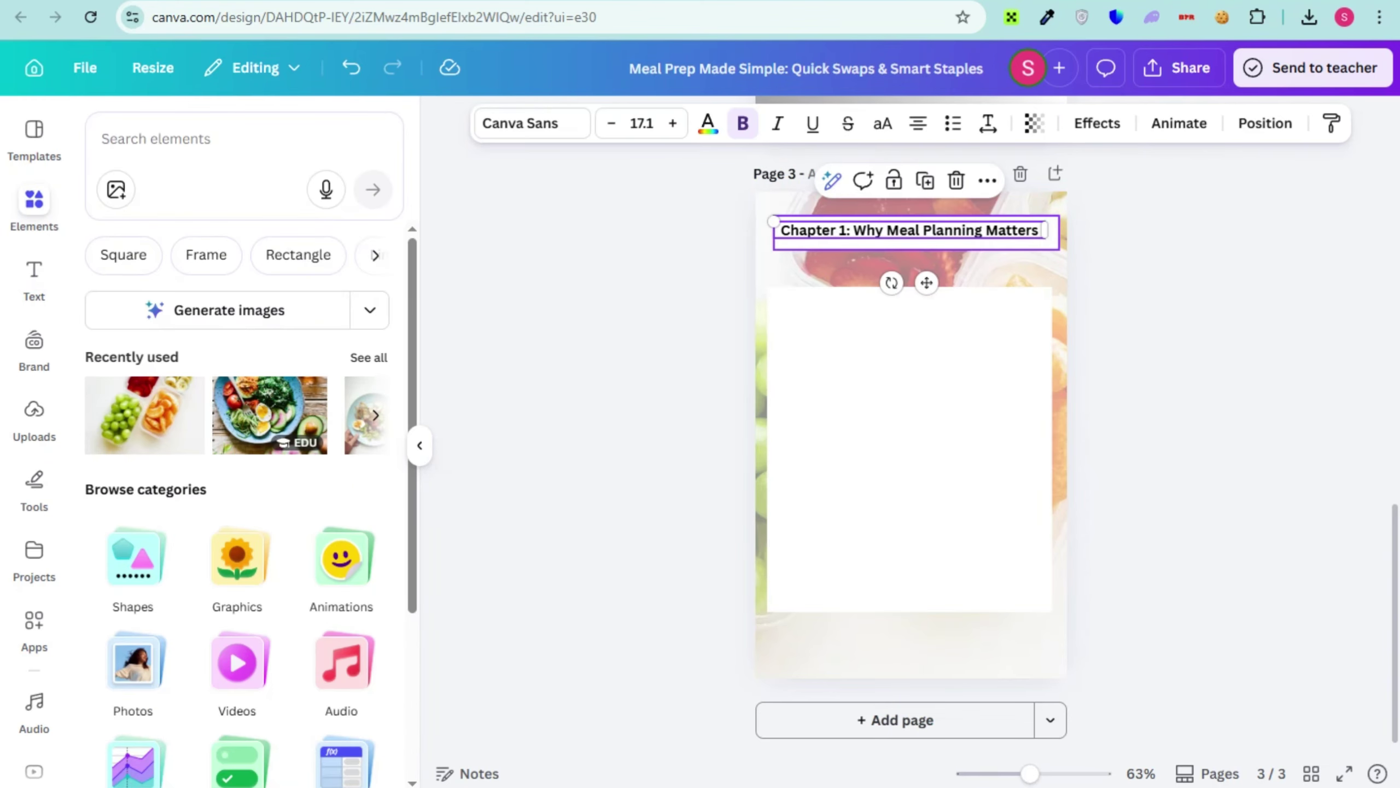
pyautogui.click(806, 231)
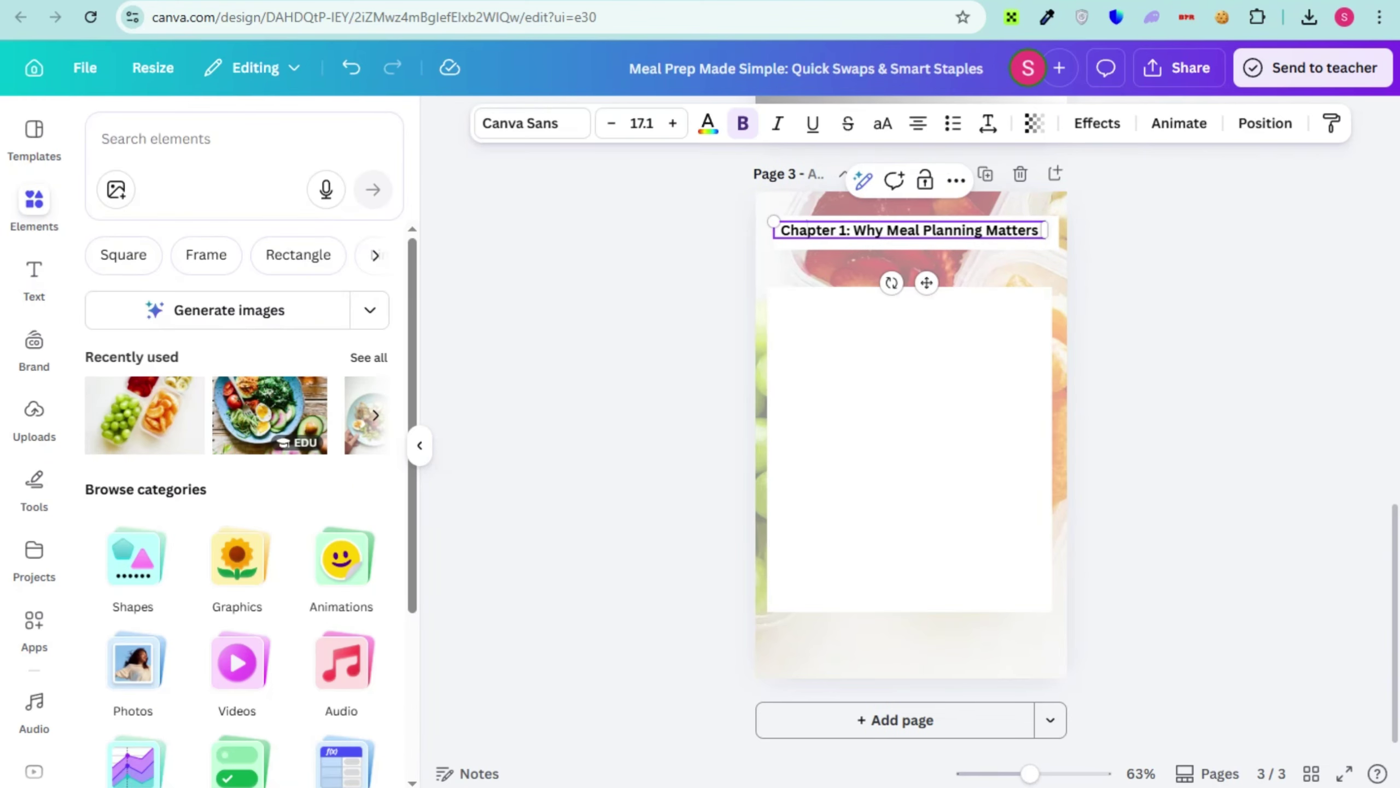
pyautogui.click(910, 450)
pyautogui.click(910, 230)
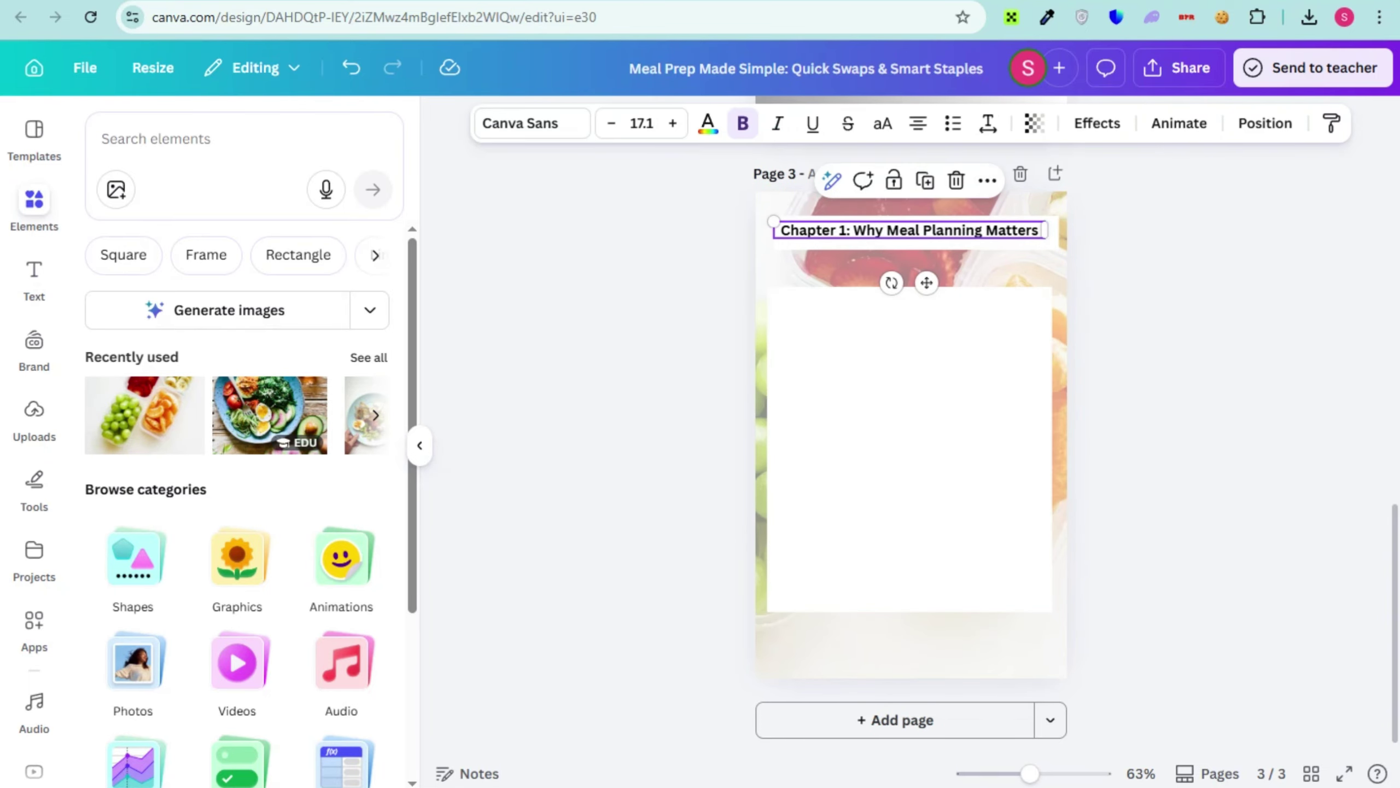
pyautogui.hotkey('ctrl', 'd')
pyautogui.moveTo(910, 240); pyautogui.dragTo(911, 327)
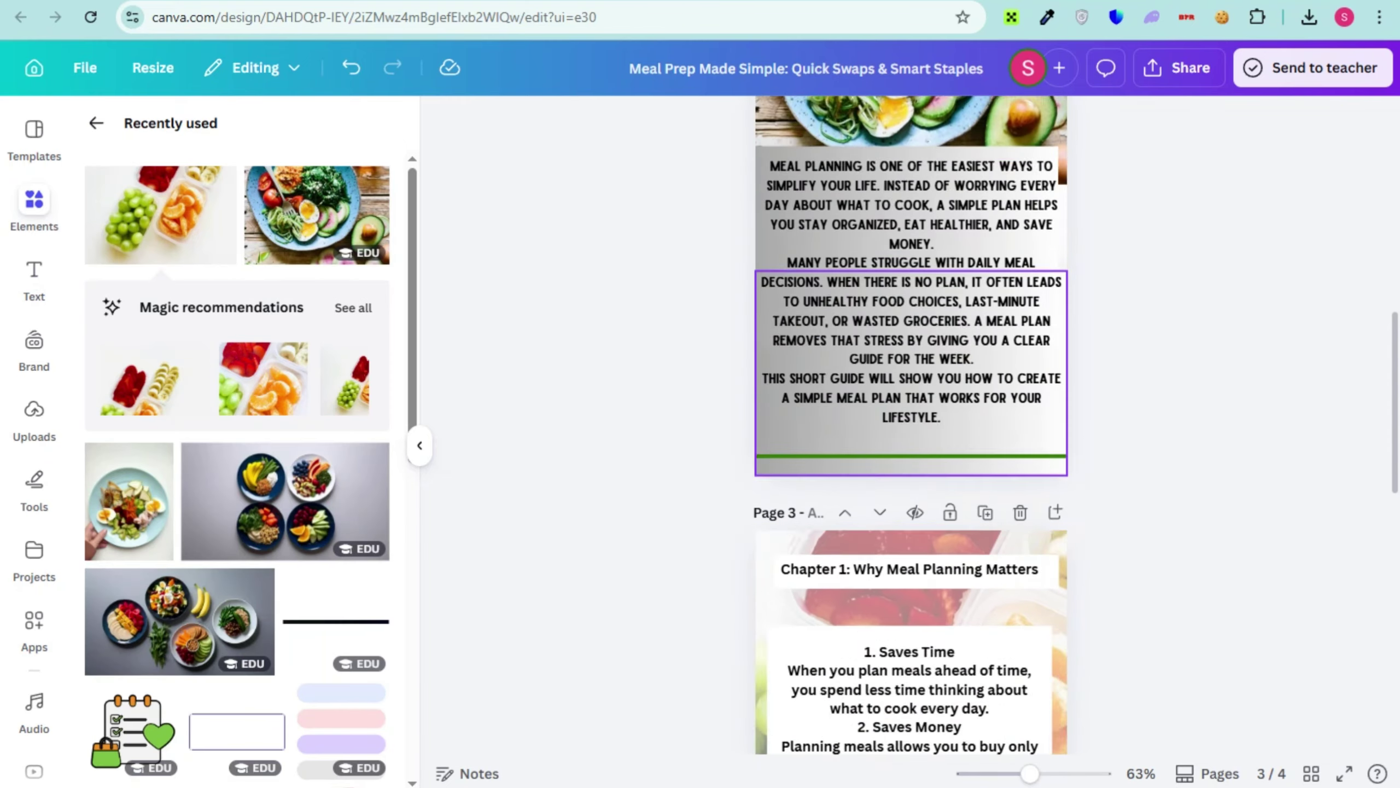
# Review the finished pages and download pages 1–4 of the ebook as a PDF Standard file.
pyautogui.scroll(10, 909, 424)
pyautogui.scroll(-15, 910, 425)
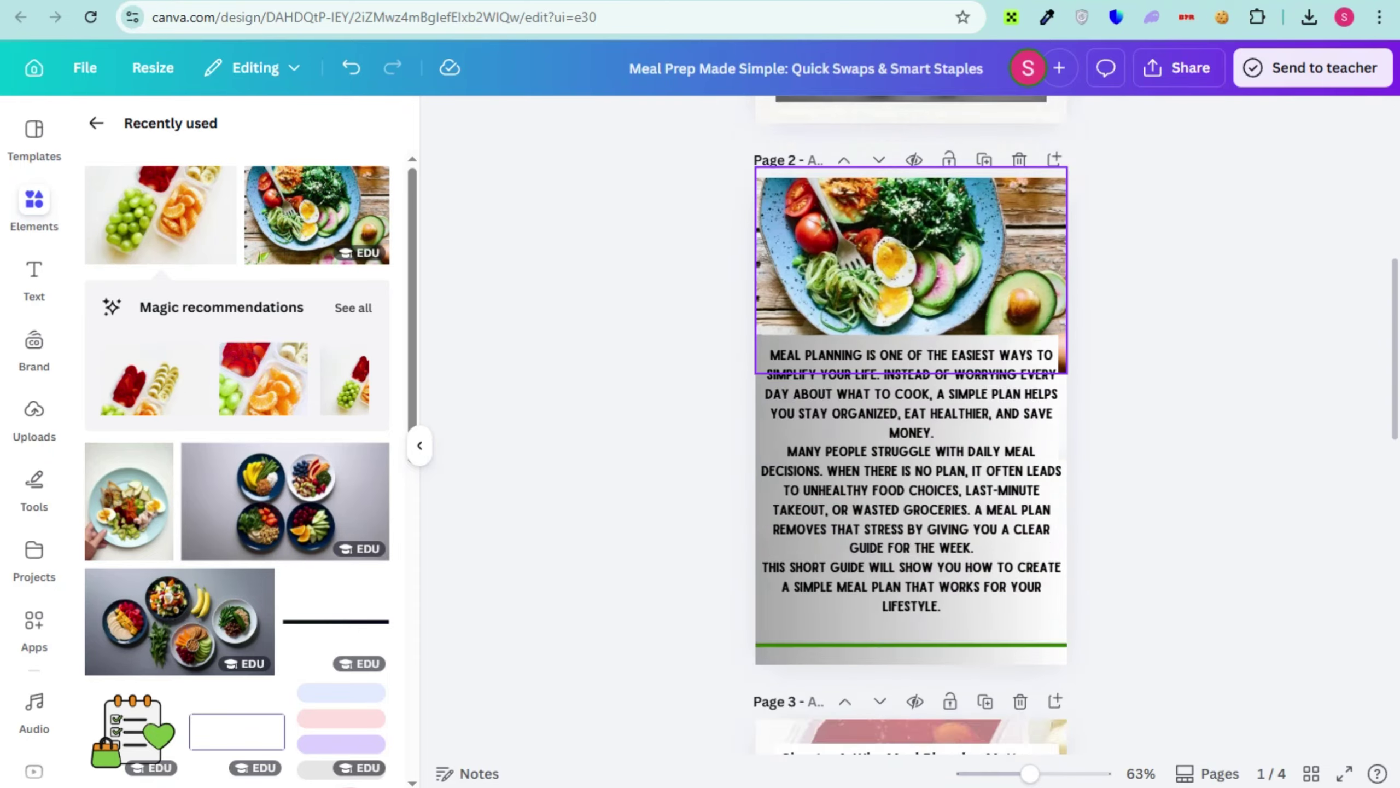
pyautogui.scroll(-3, 910, 424)
pyautogui.click(1177, 67)
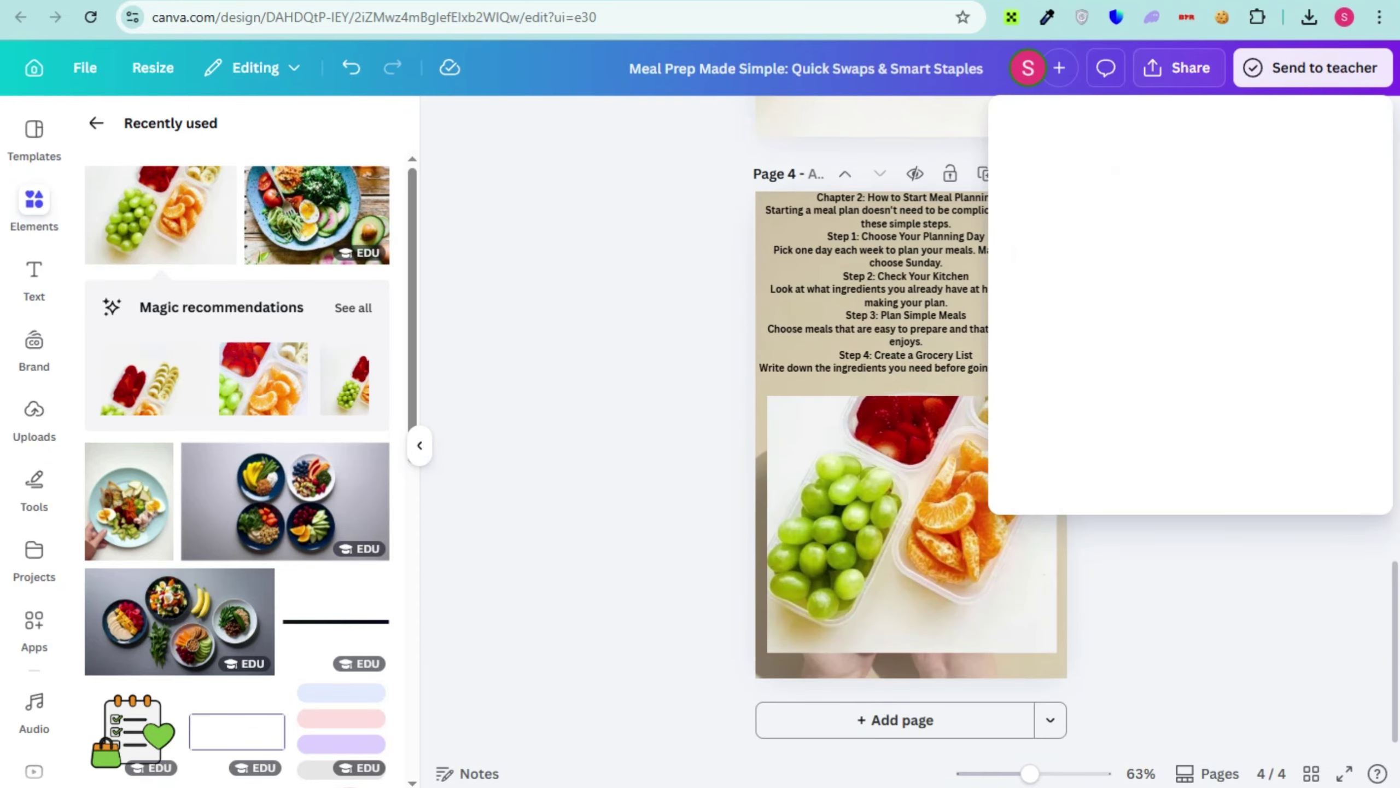
pyautogui.click(1047, 462)
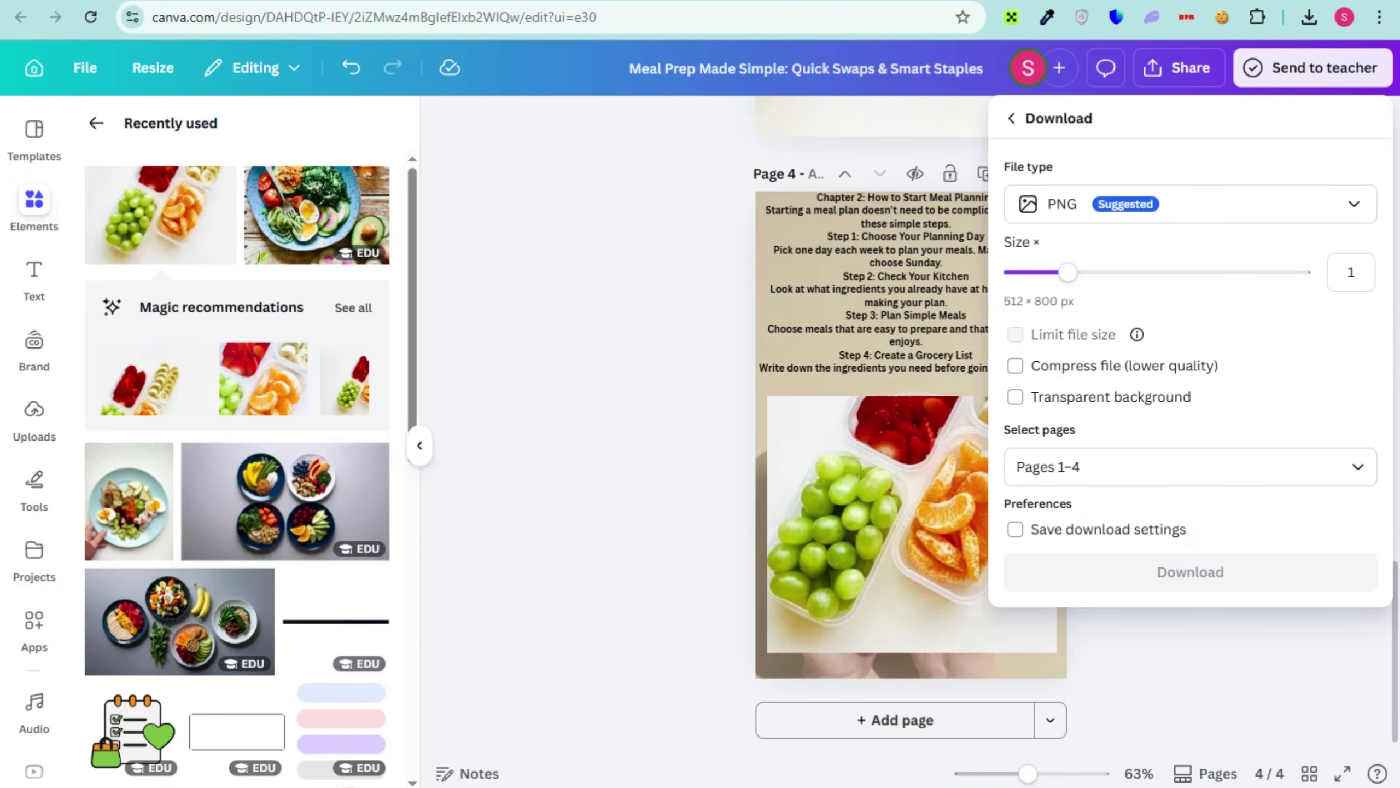
pyautogui.click(1190, 204)
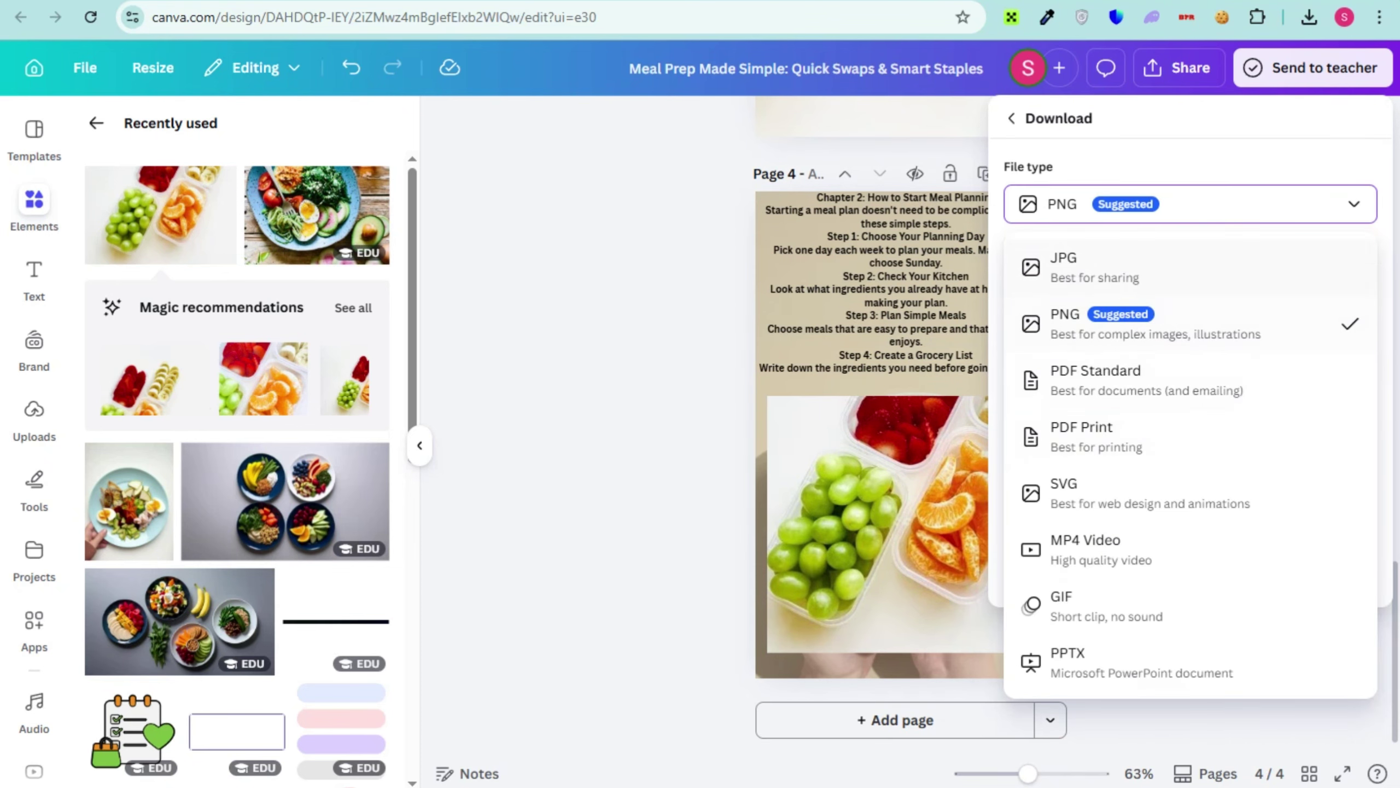
pyautogui.click(1096, 379)
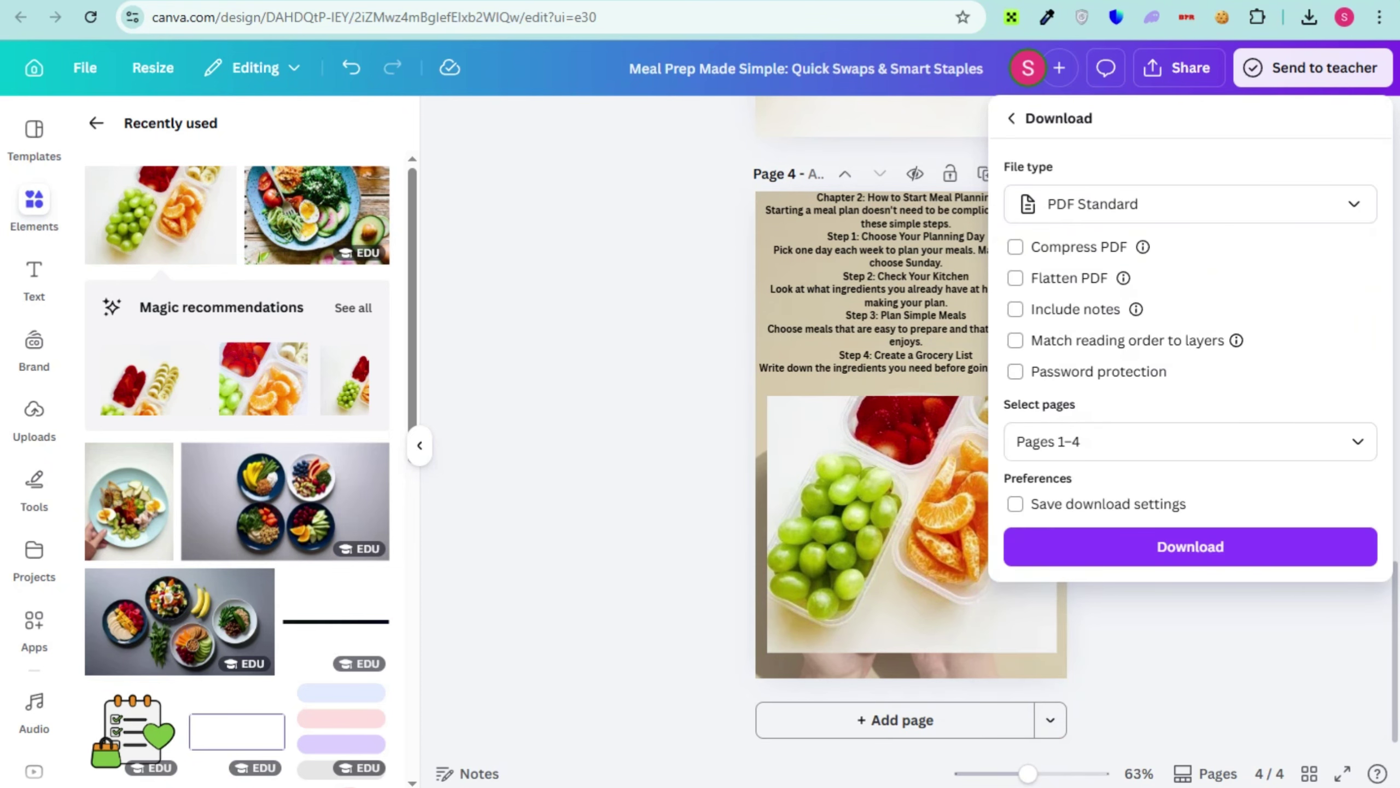
pyautogui.click(1190, 546)
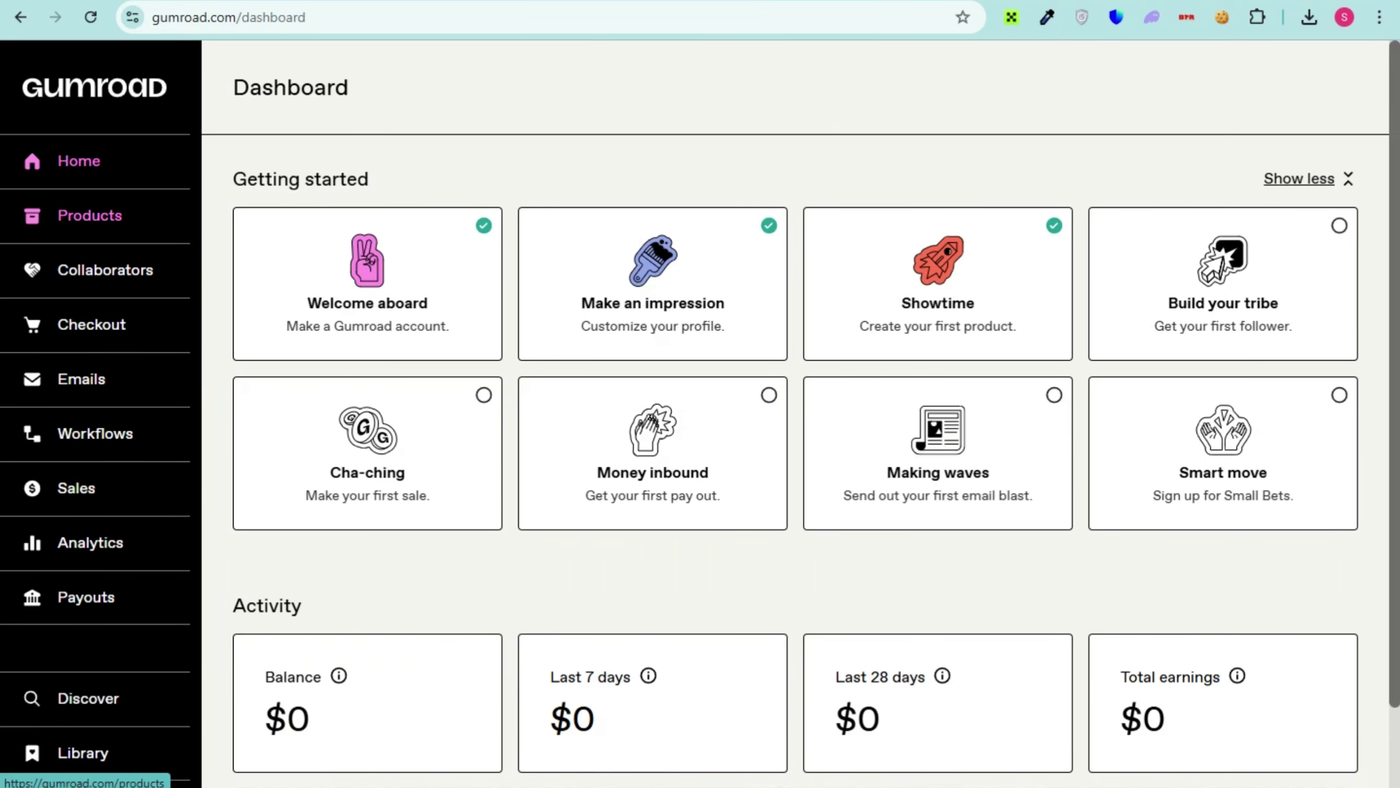
# Start a new product in Gumroad and name it "Simple & Healthy Meal Planning Guide".
pyautogui.click(89, 215)
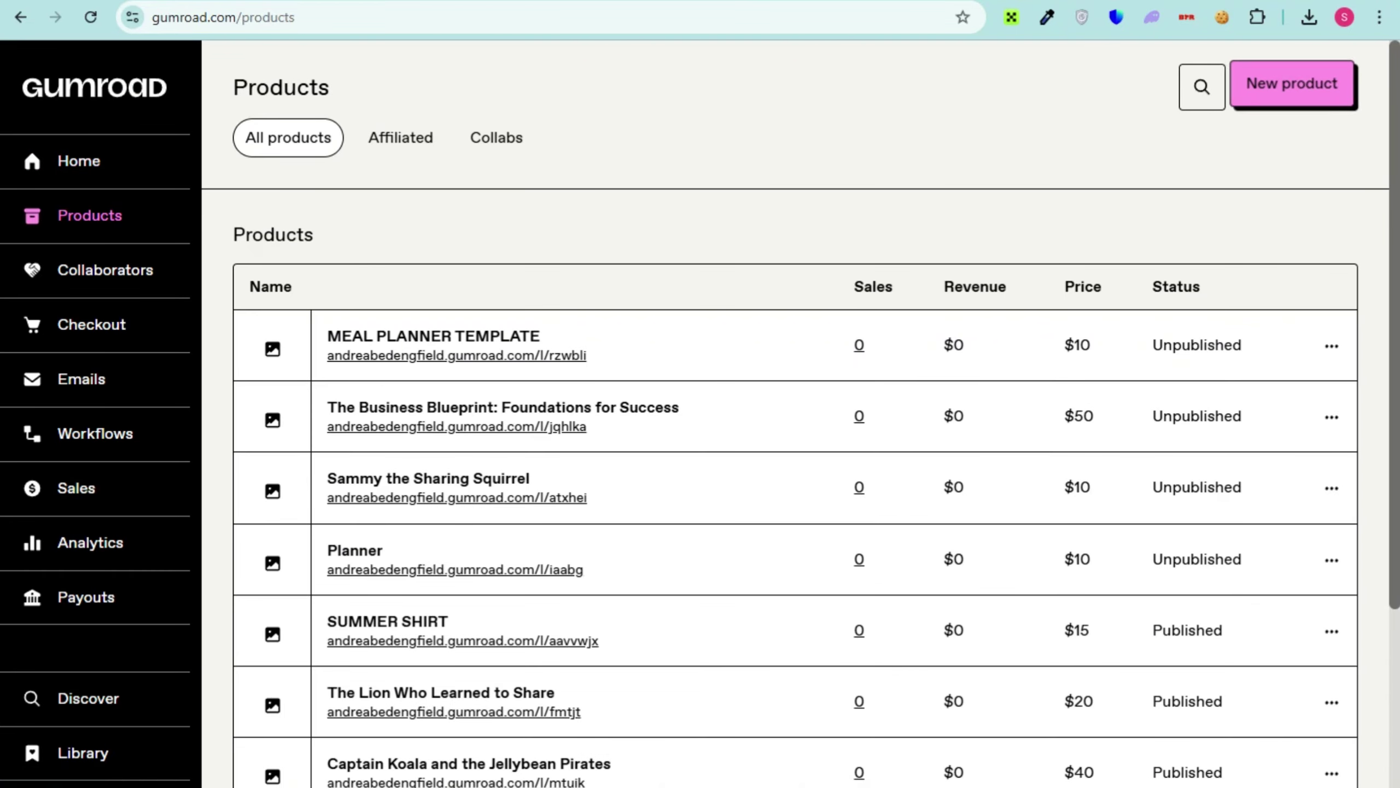
pyautogui.click(1296, 86)
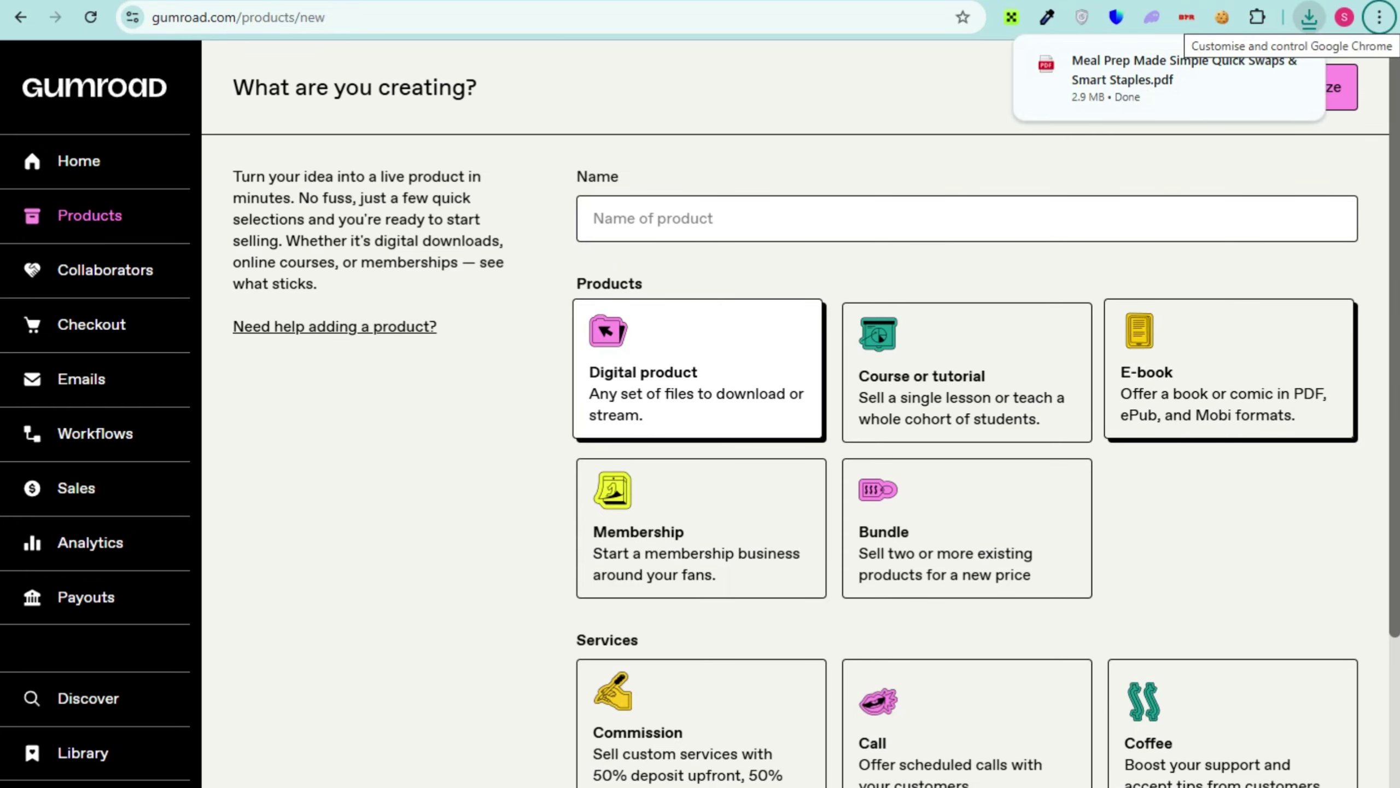
pyautogui.click(717, 218)
pyautogui.write('Simple & Healthy Meal Planning Guide')
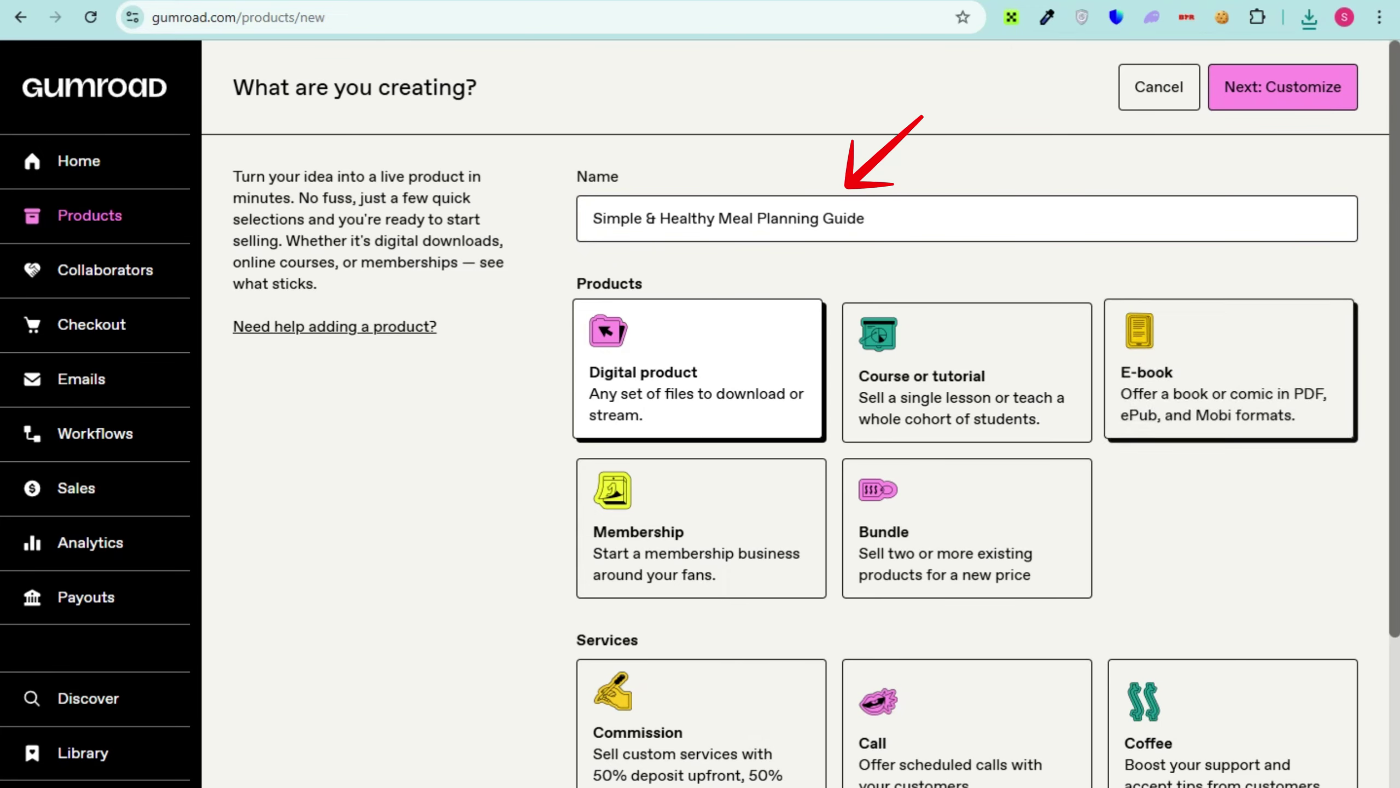
# Set the product type to E-book with a price of $10 and continue to customisation.
pyautogui.scroll(-3, 965, 331)
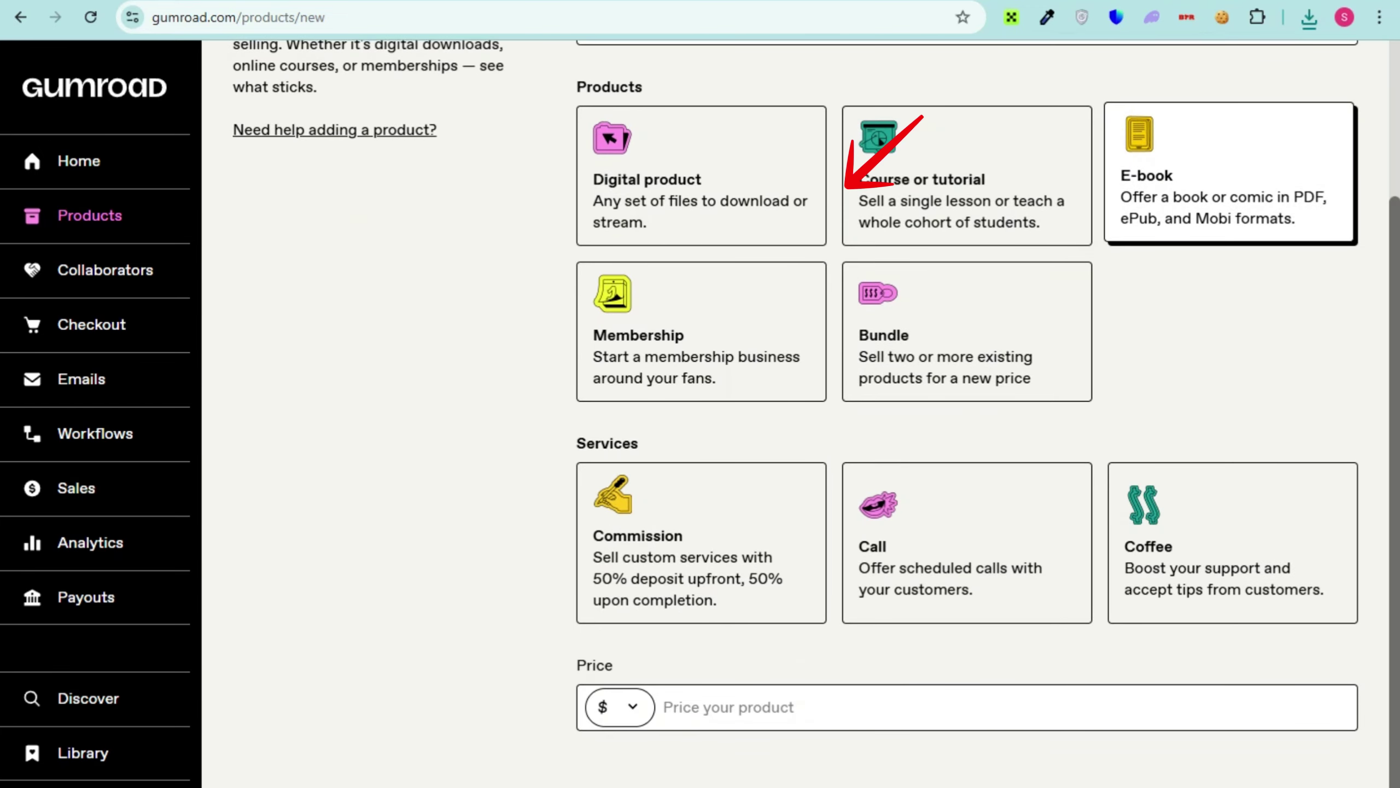
pyautogui.click(904, 708)
pyautogui.write('10')
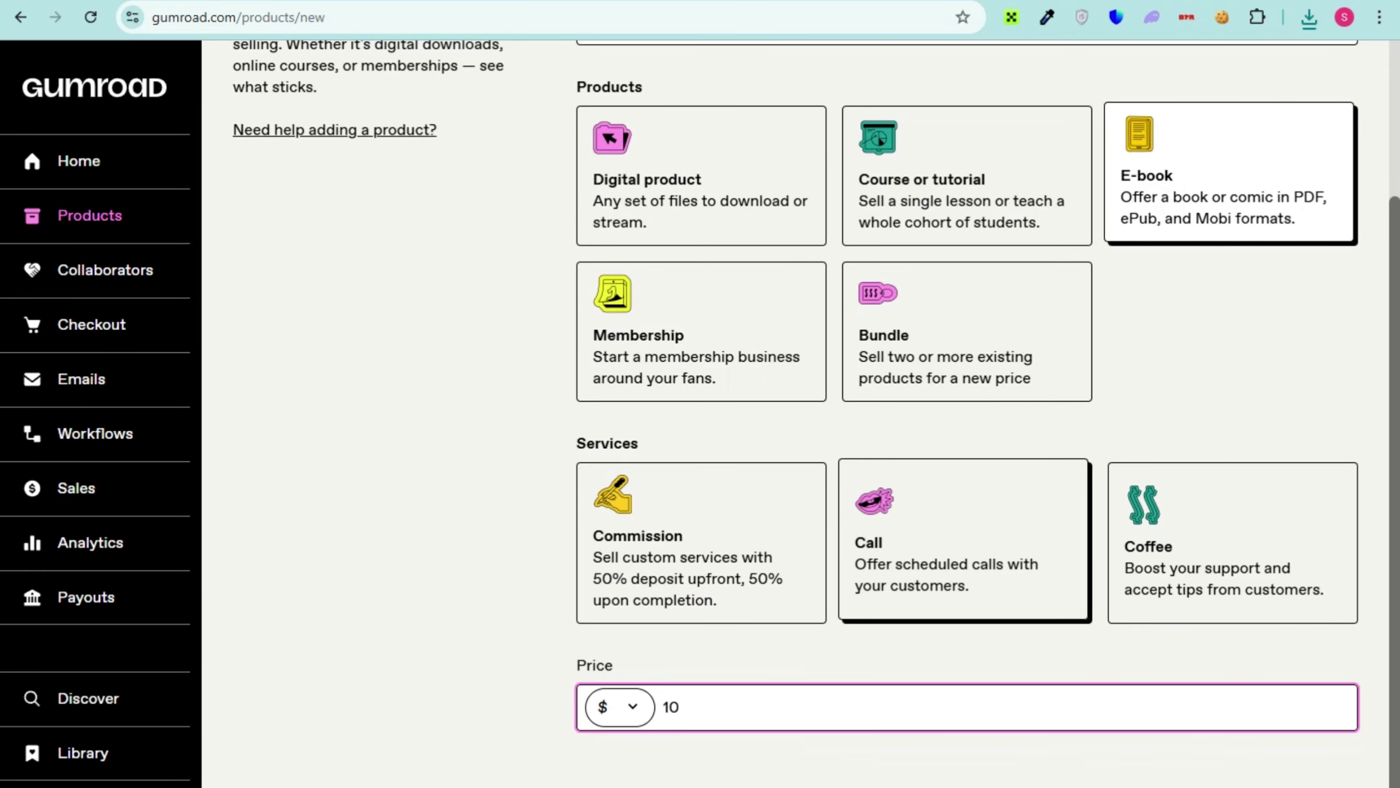
pyautogui.scroll(3, 965, 541)
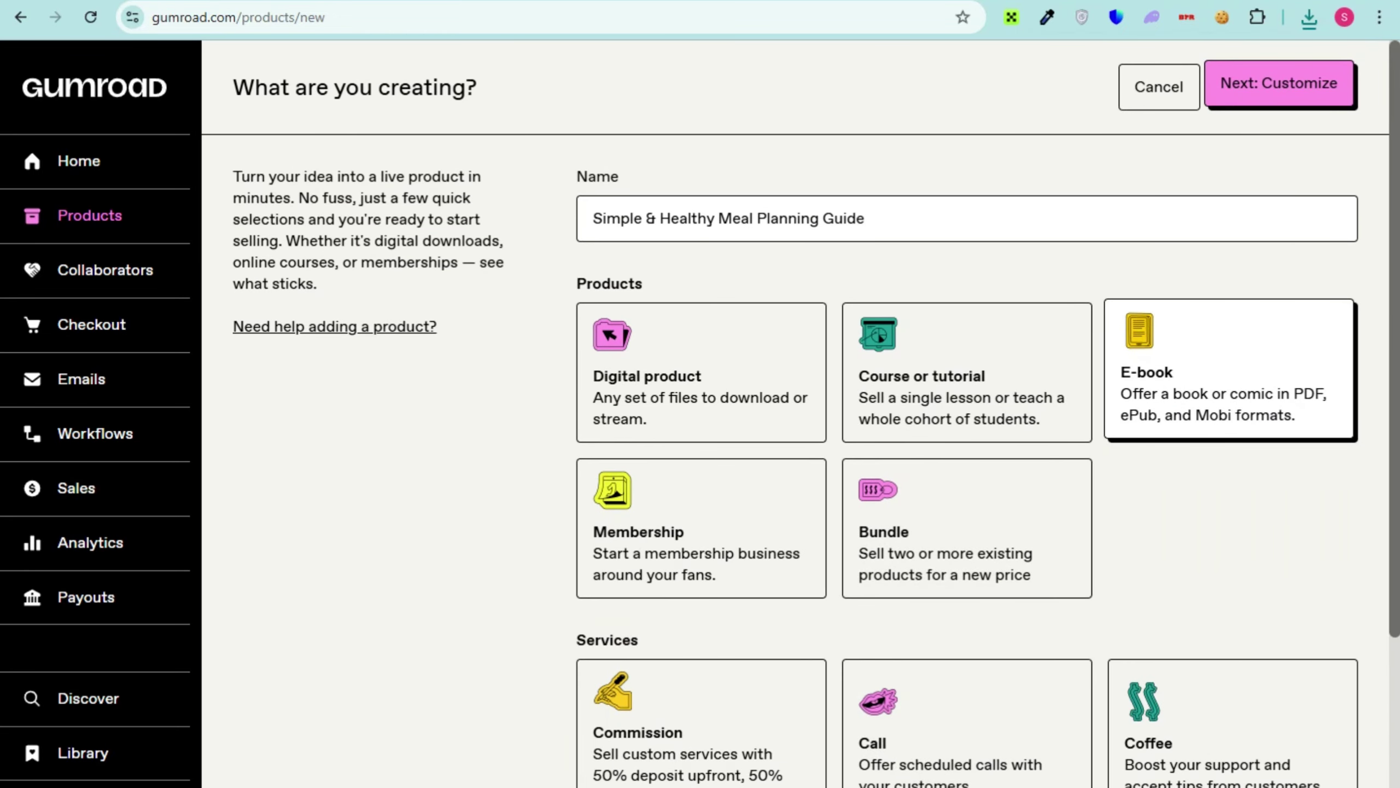
pyautogui.press('Return')
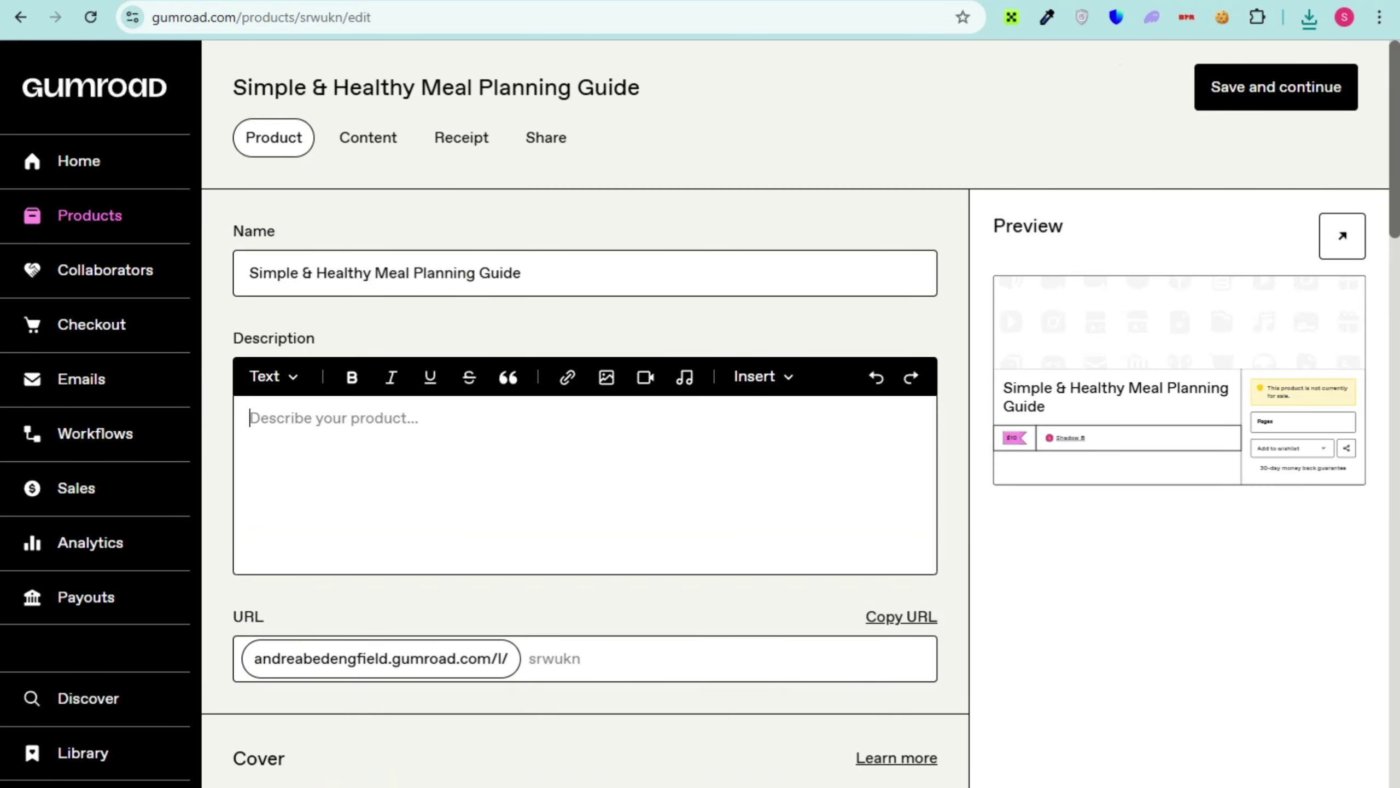
# Check the product's cover and thumbnail image requirements, and search Canva's design types for THUMBNAIL.
pyautogui.scroll(-5, 584, 414)
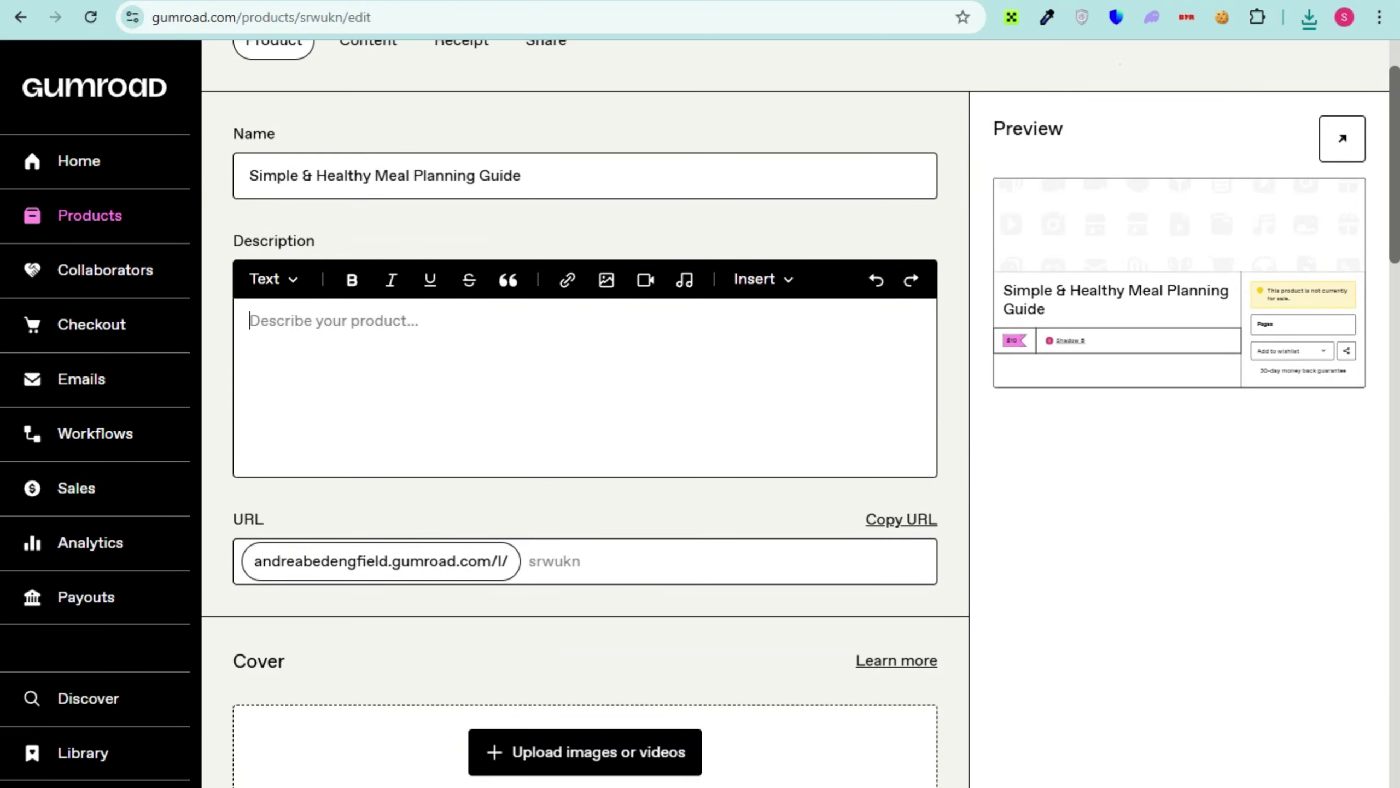
pyautogui.scroll(-1, 585, 460)
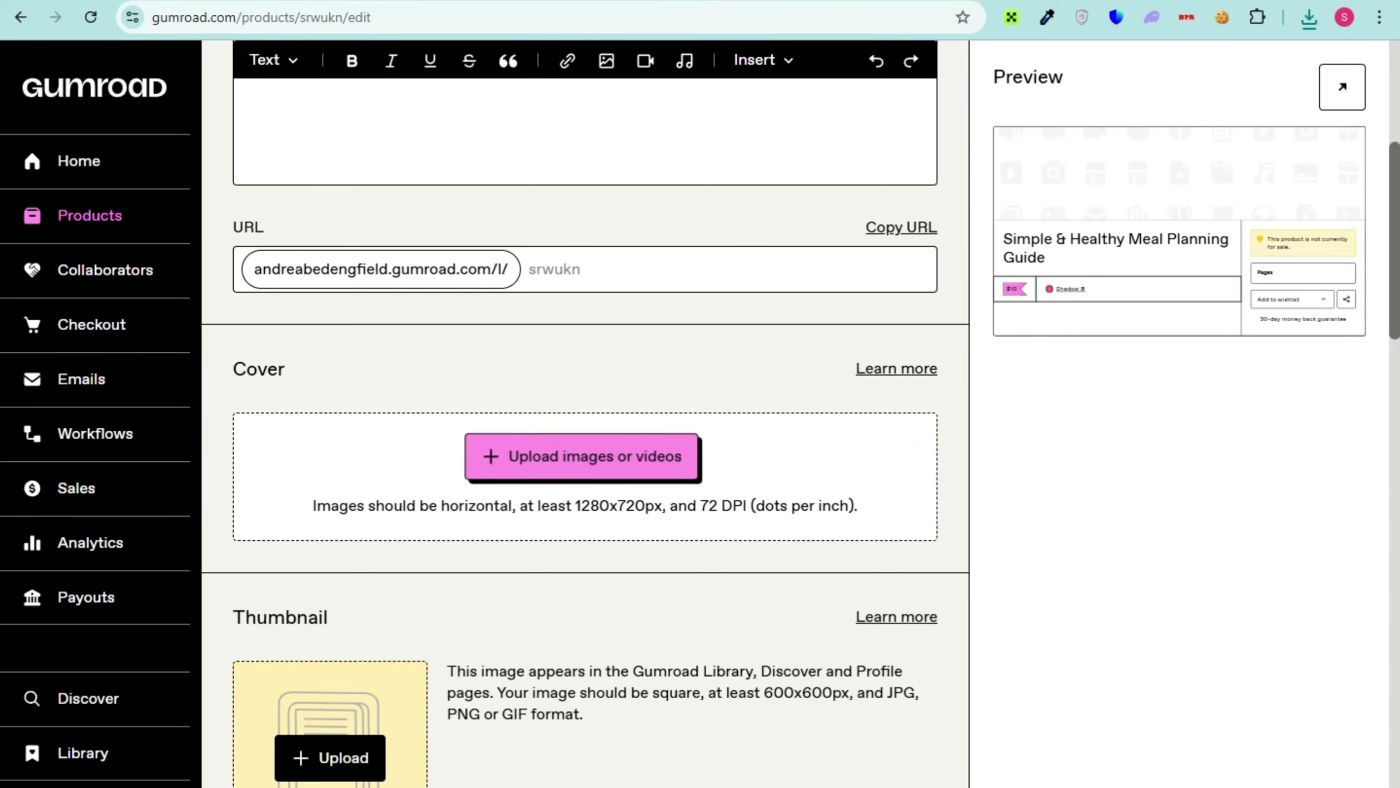
pyautogui.scroll(-3, 582, 457)
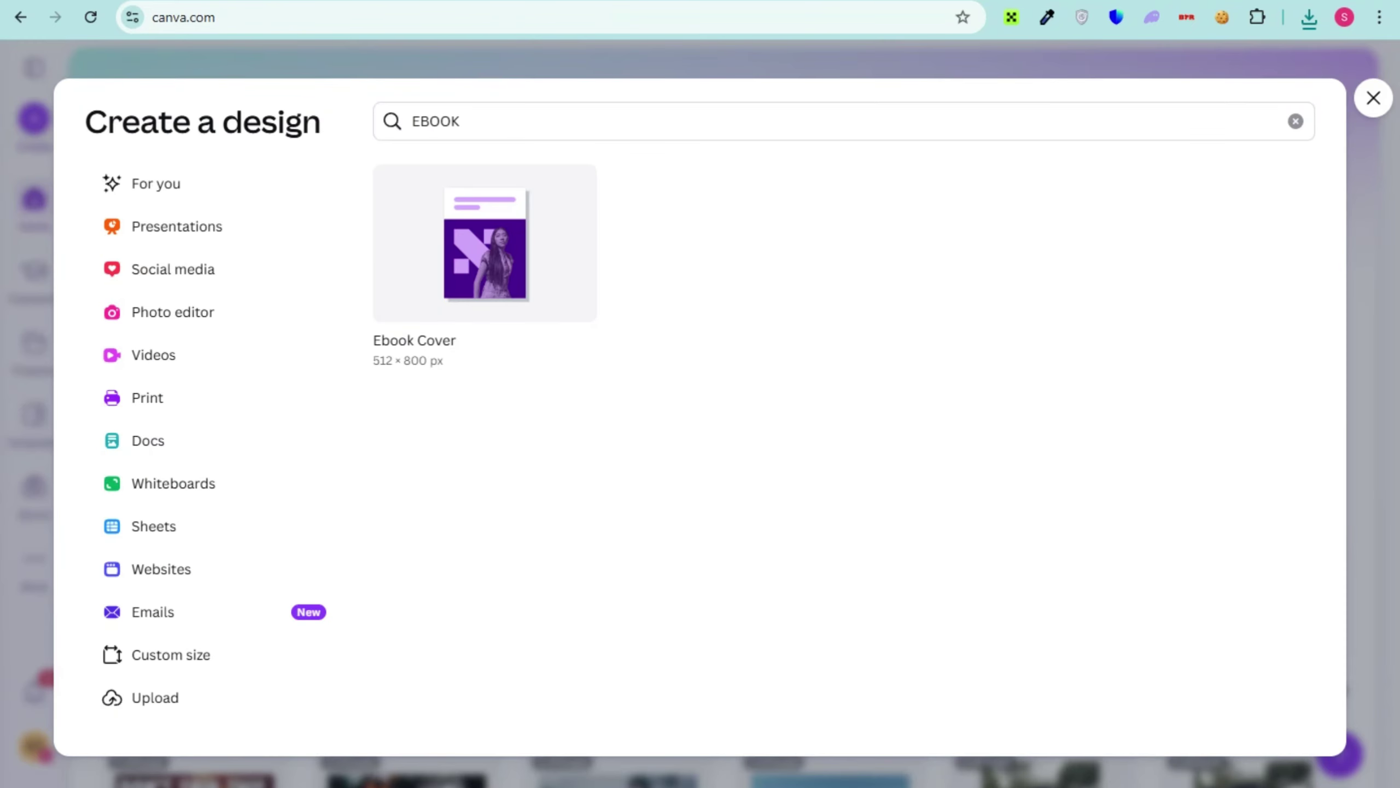
pyautogui.hotkey('ctrl', 'a')
pyautogui.write('T')
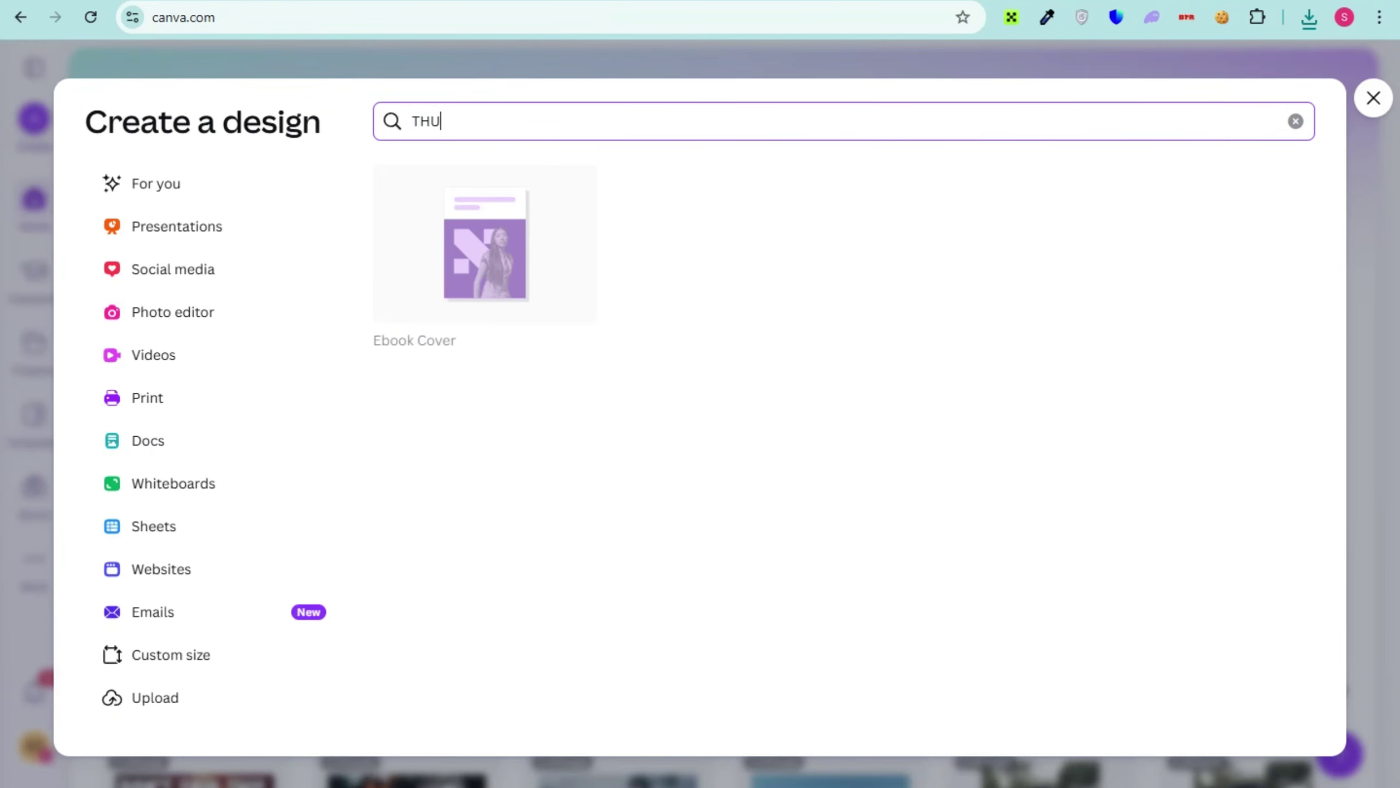
pyautogui.write('HUMBNAIL')
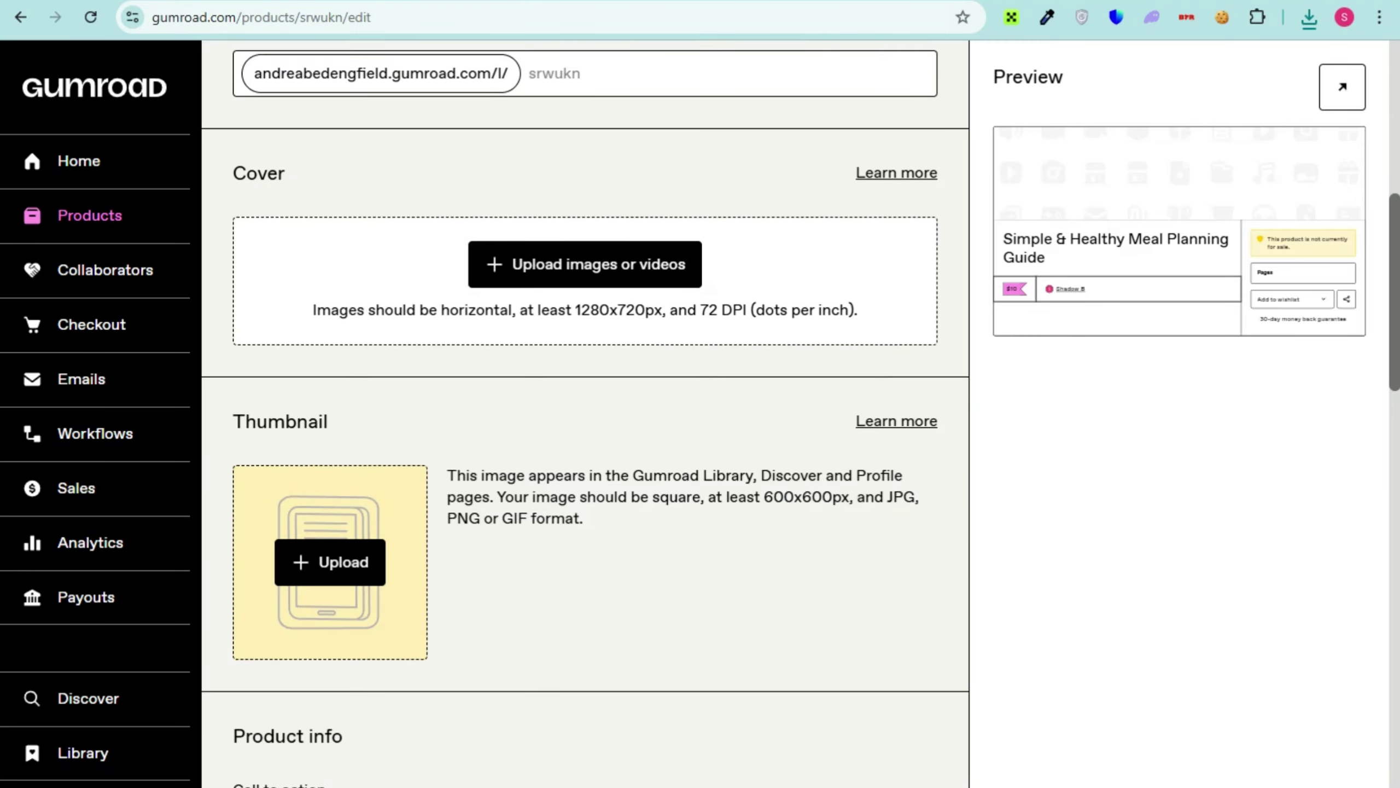
# Examine the Gumroad product's thumbnail, call to action, summary and additional details fields.
pyautogui.scroll(-5, 585, 413)
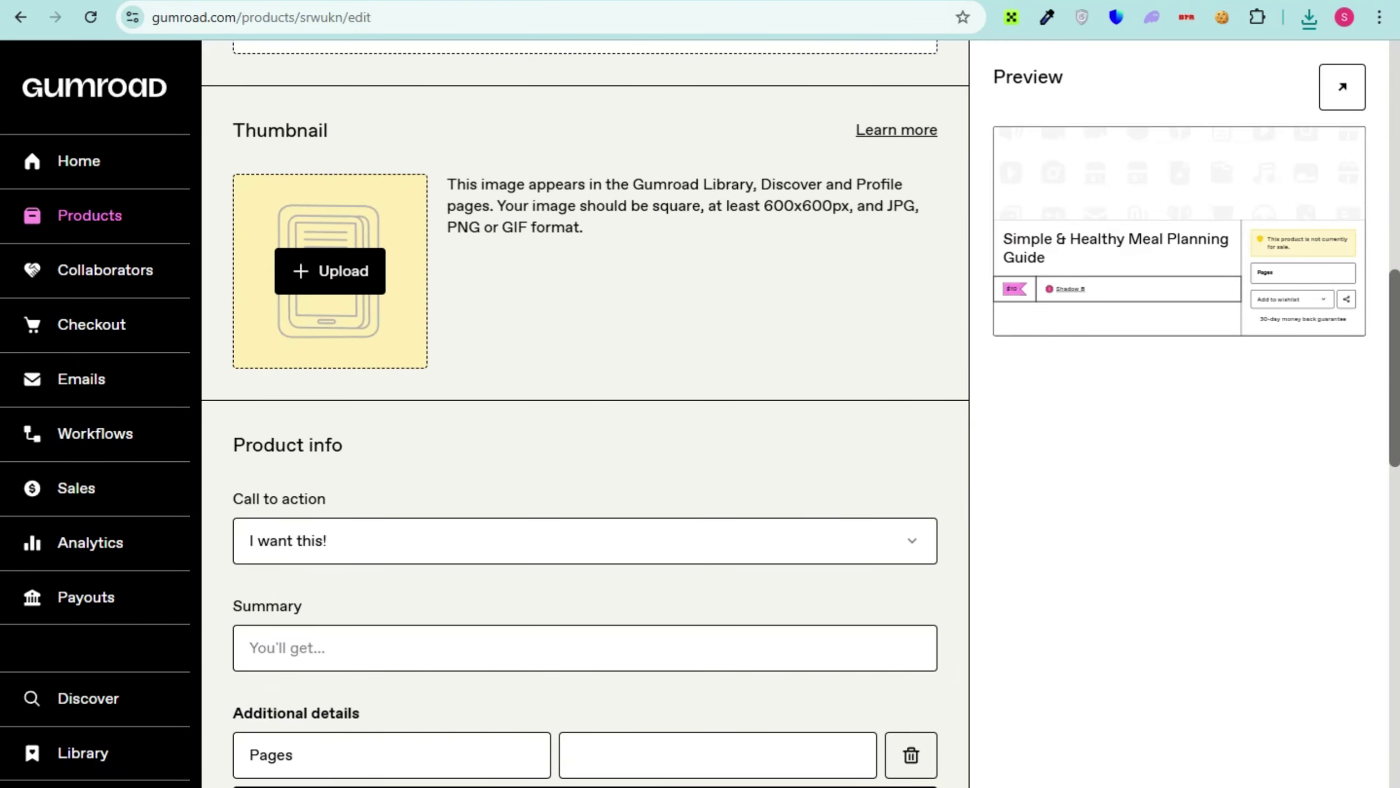
pyautogui.scroll(-2, 584, 413)
pyautogui.click(585, 550)
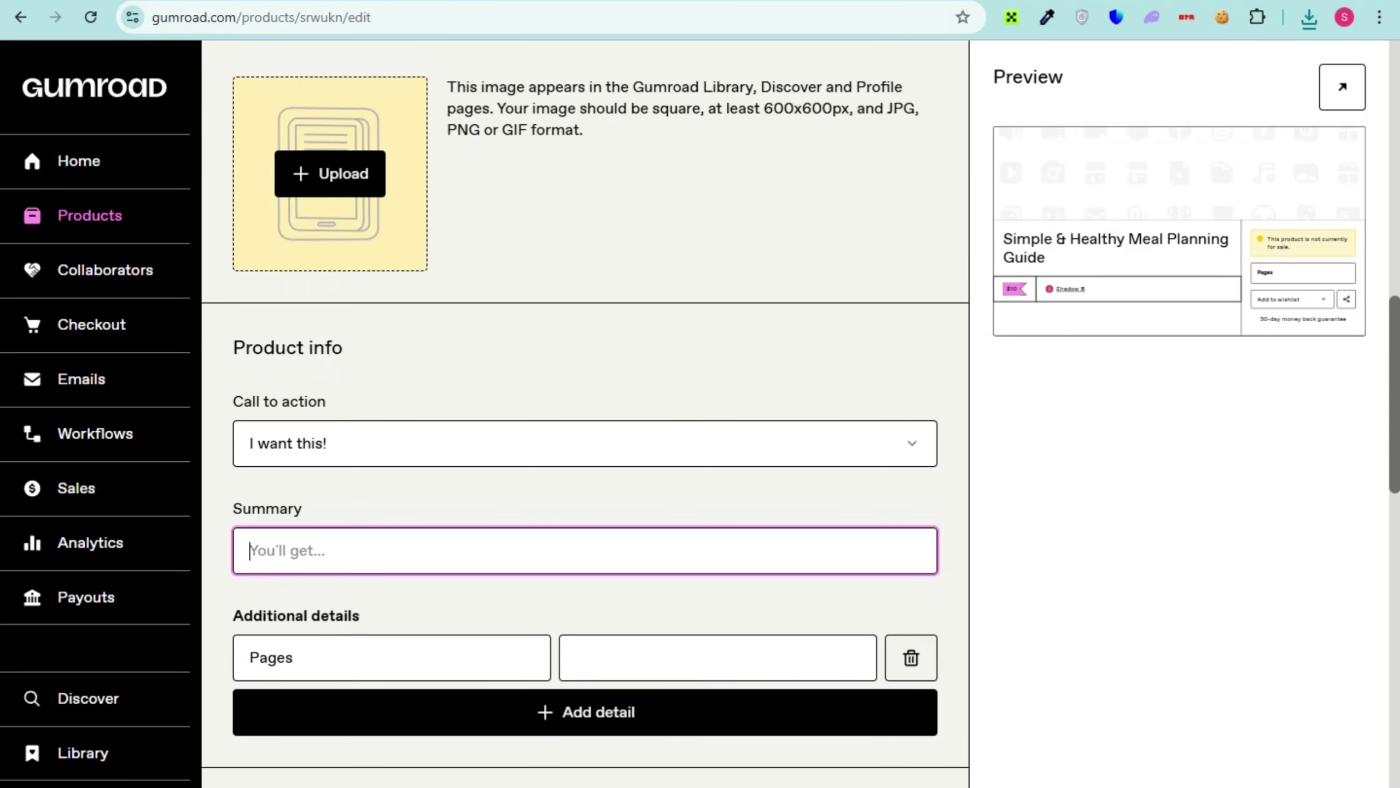
pyautogui.scroll(-4, 584, 414)
pyautogui.click(718, 463)
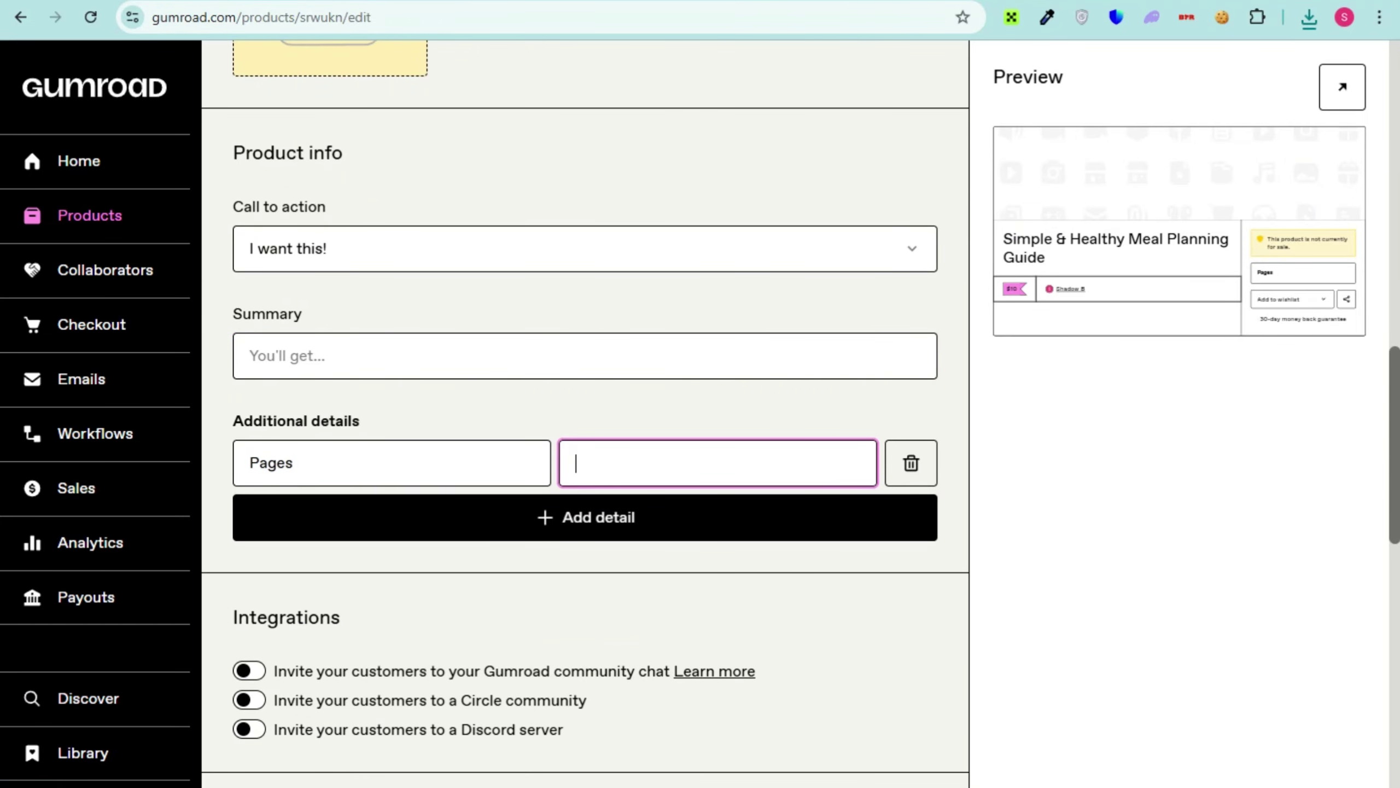
pyautogui.scroll(20, 584, 413)
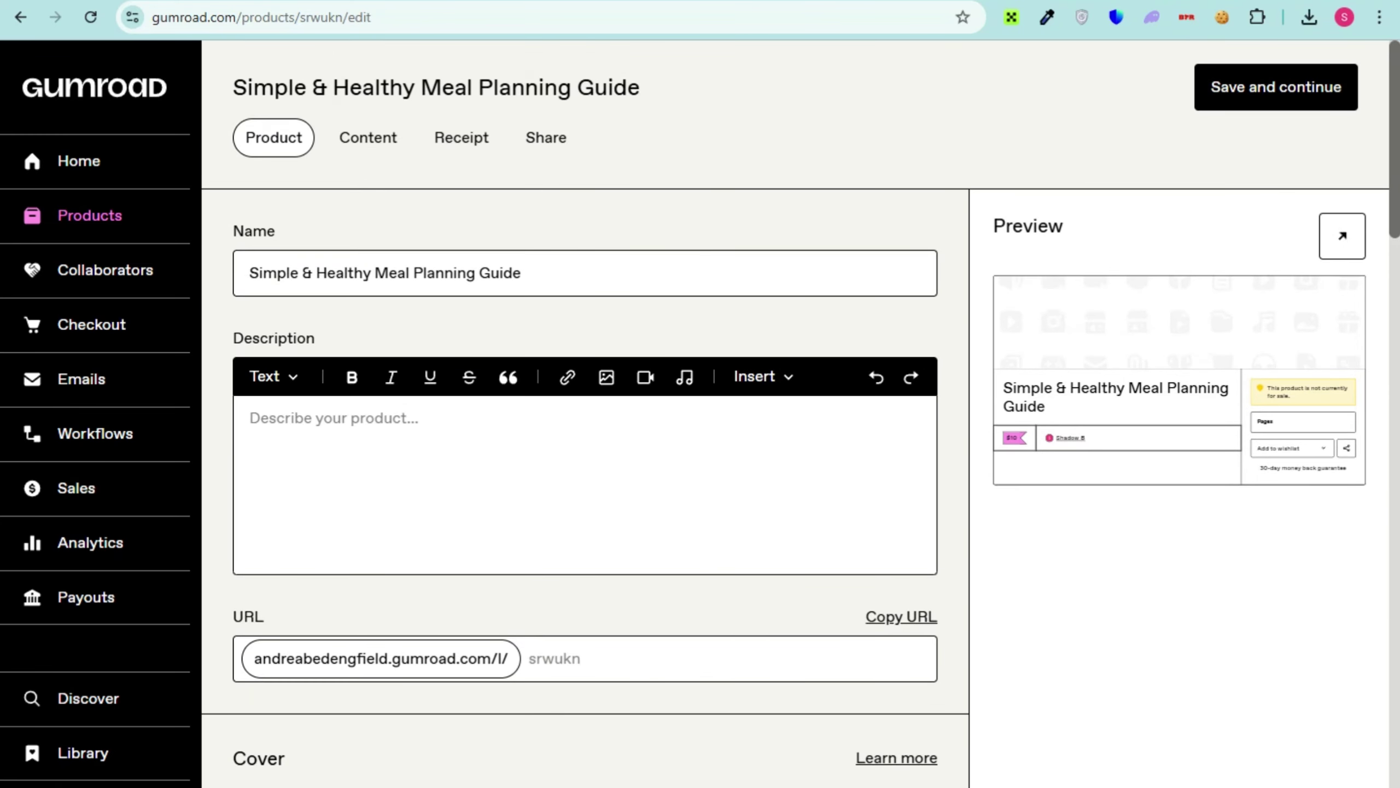
# Upload the PDF "Meal Prep Made Simple Quick Swaps & Smart Staples" as the product's content and try to publish the product.
pyautogui.click(367, 137)
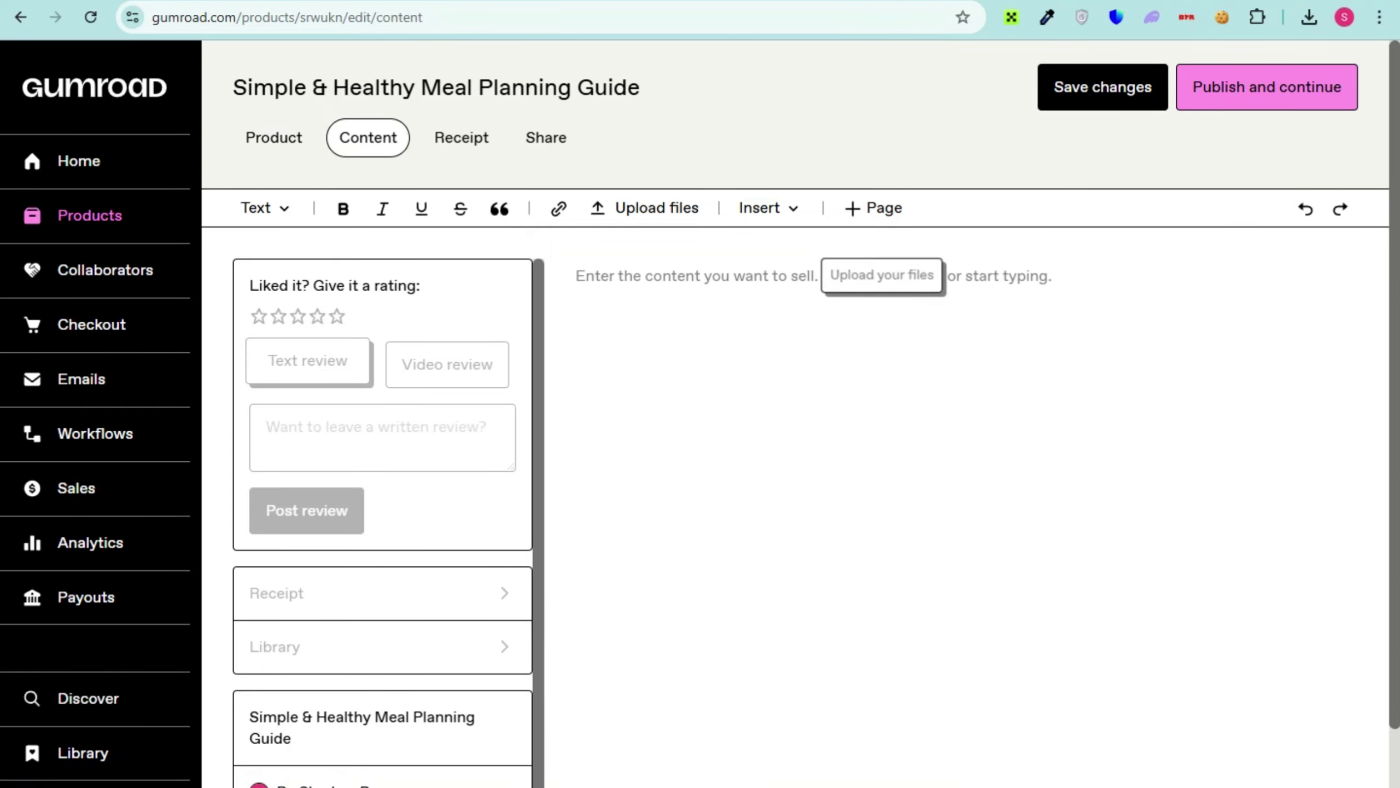
pyautogui.click(882, 275)
pyautogui.click(899, 363)
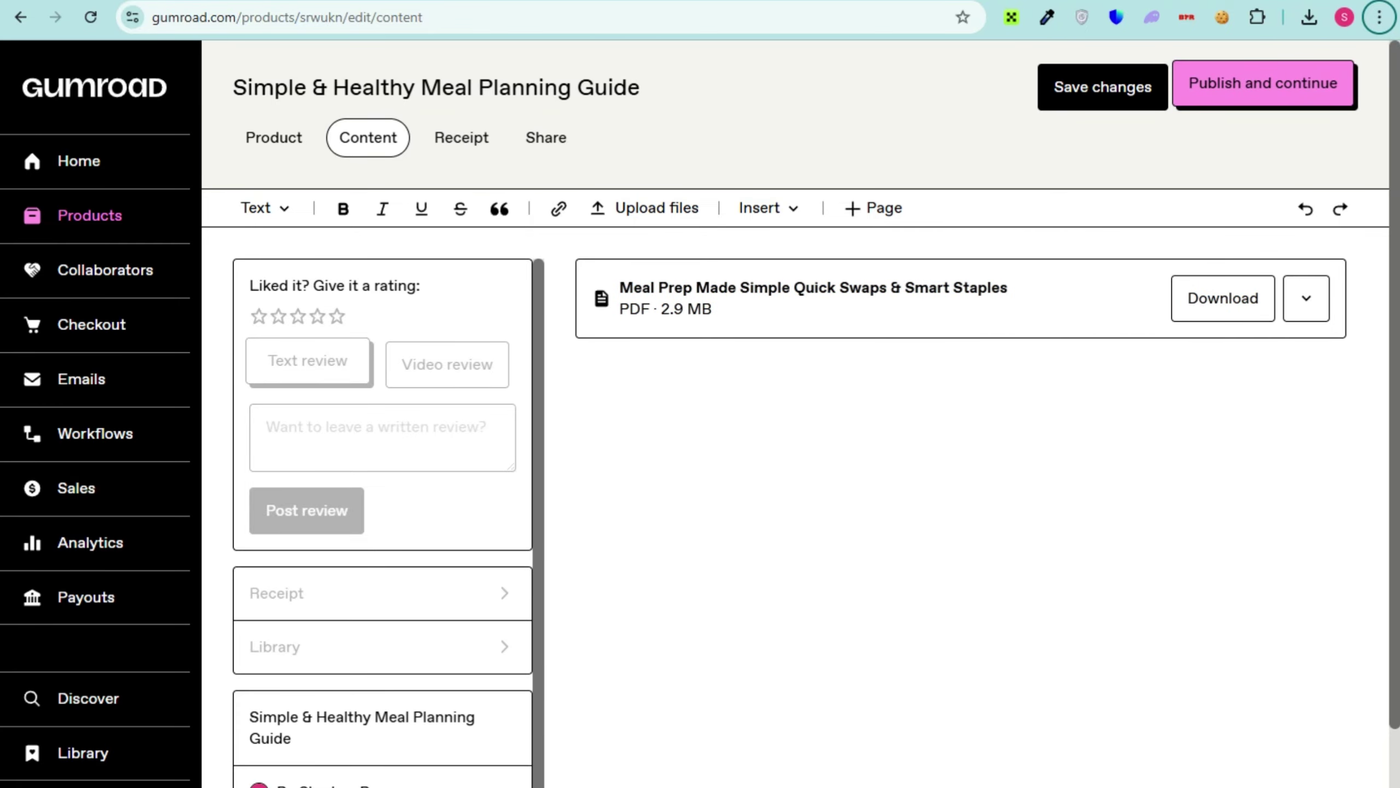
pyautogui.click(1263, 84)
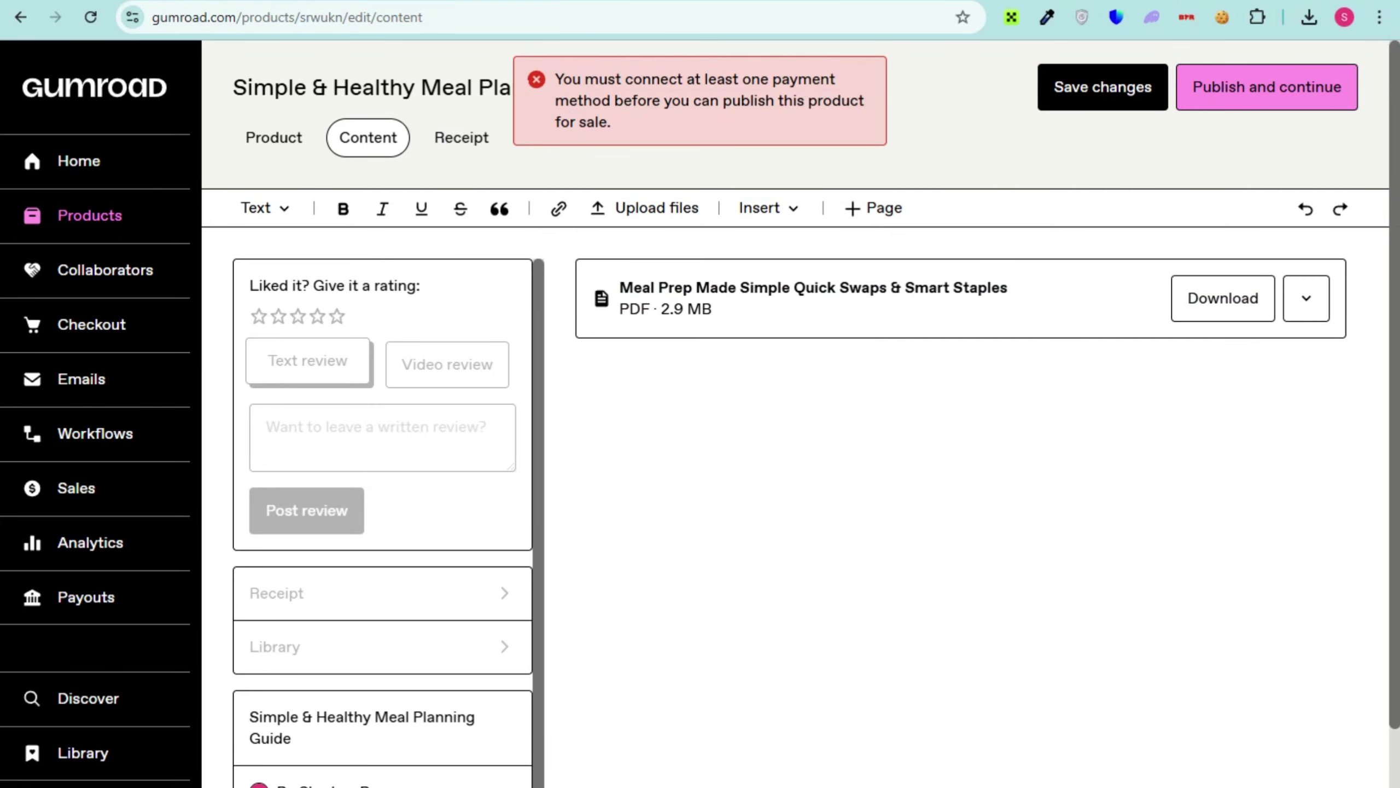
# Visit the Gumroad dashboard and products list, and read the Step 6 instructions on uploading the template access file.
pyautogui.click(79, 160)
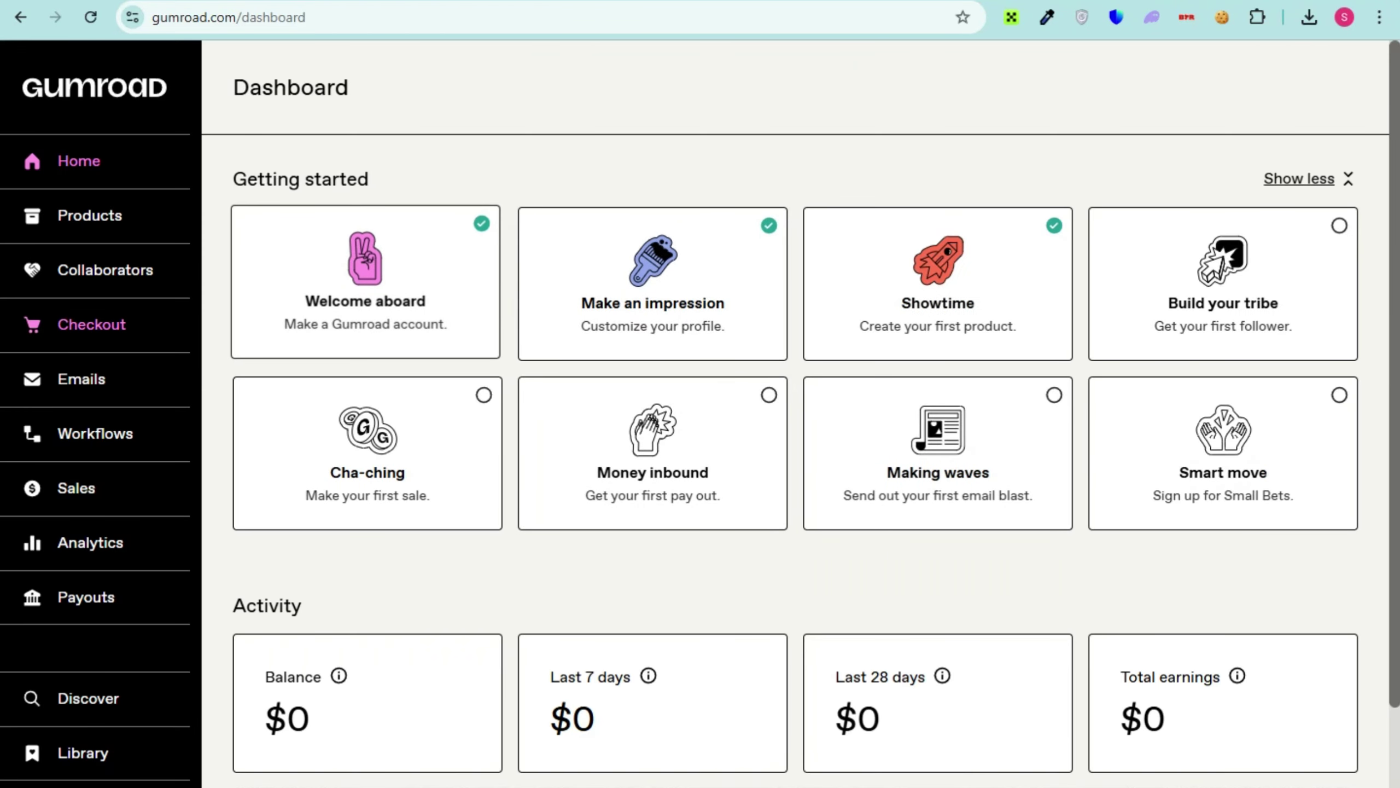
pyautogui.click(89, 215)
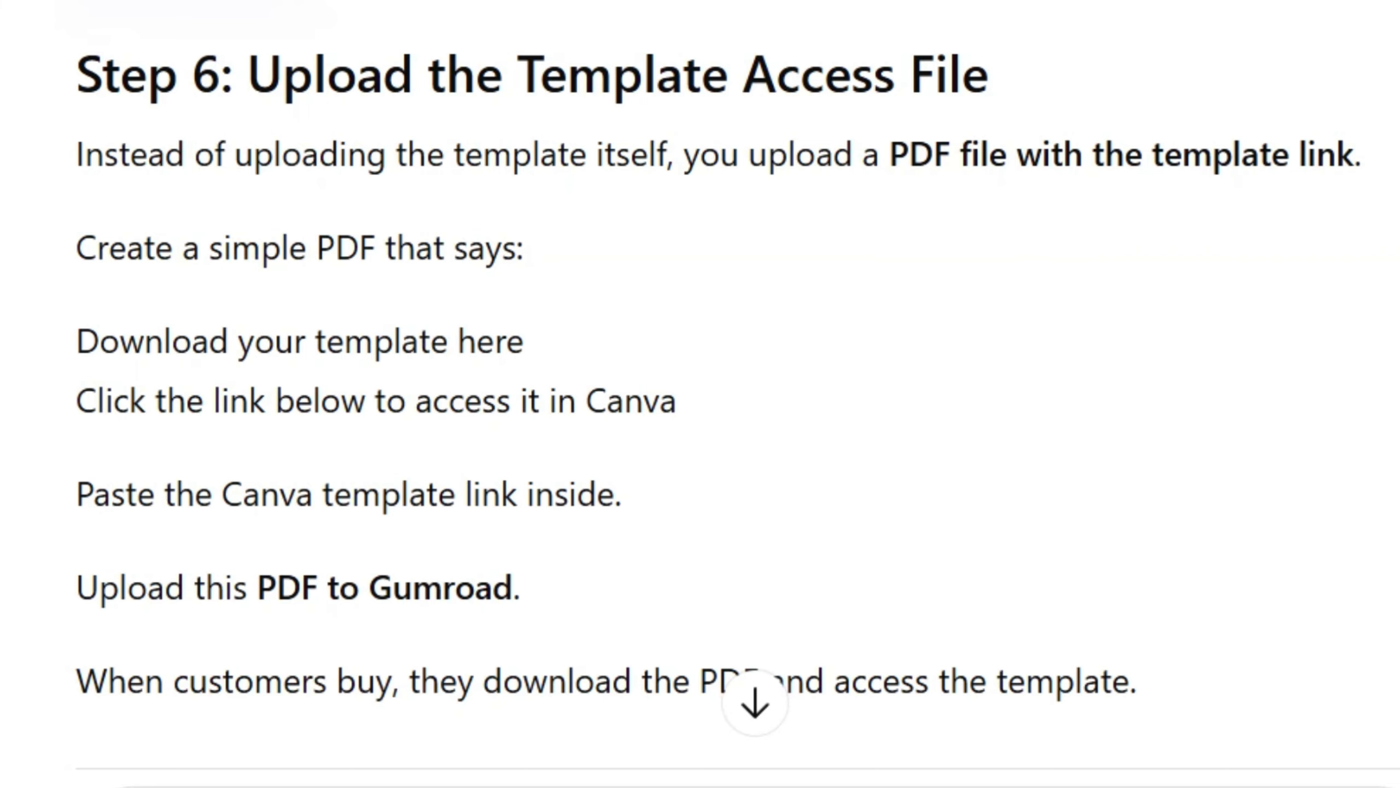
pyautogui.scroll(-2, 700, 393)
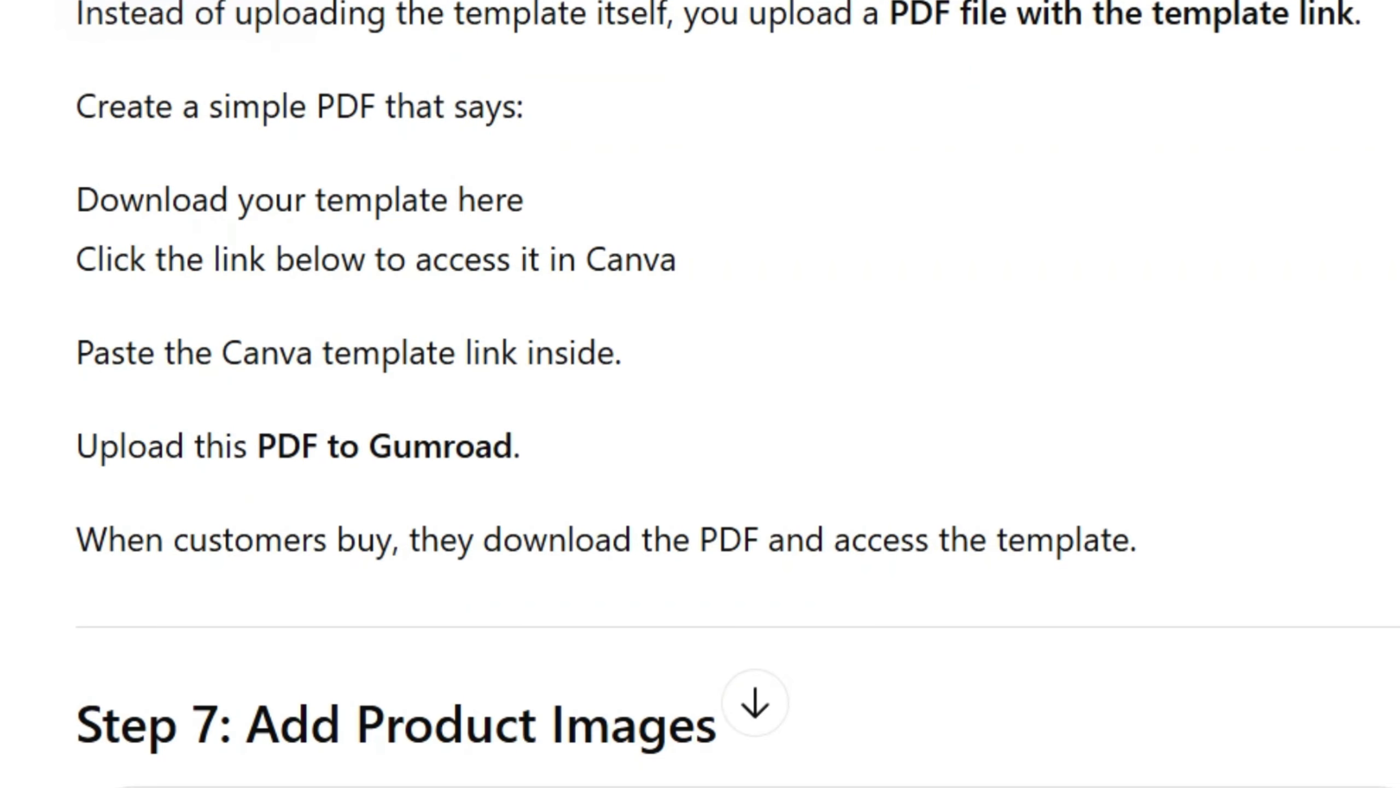